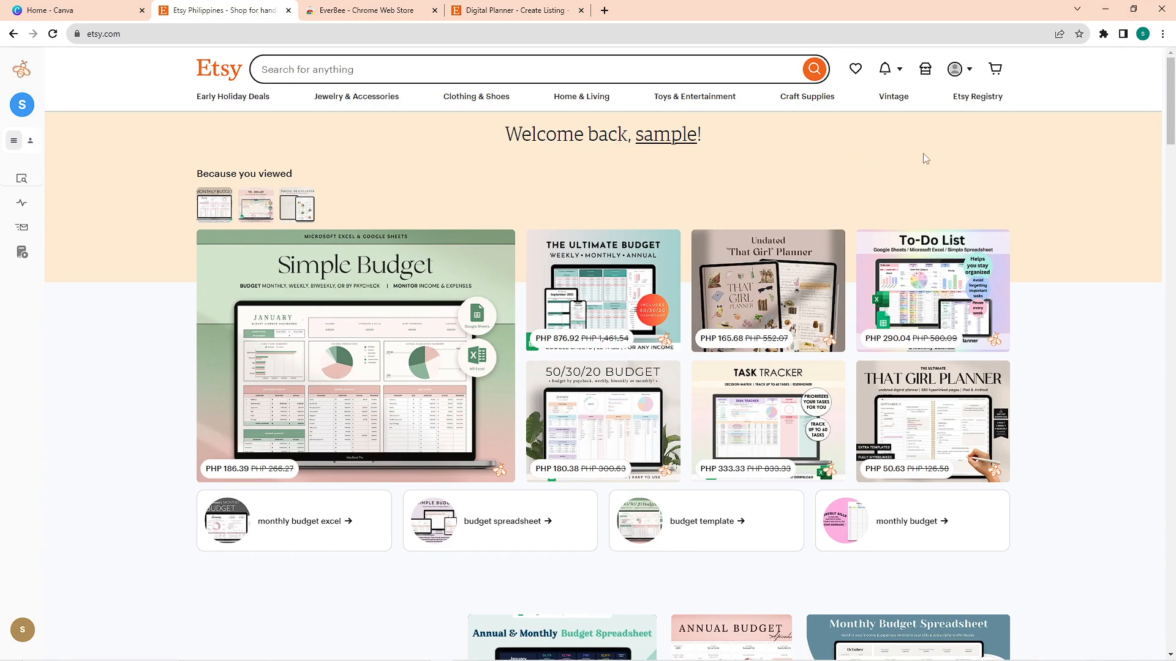
Look through the Etsy home page's recommended planner and budget template listings, shops and categories, and return to its beginning
scroll(418, 200, down, 6)
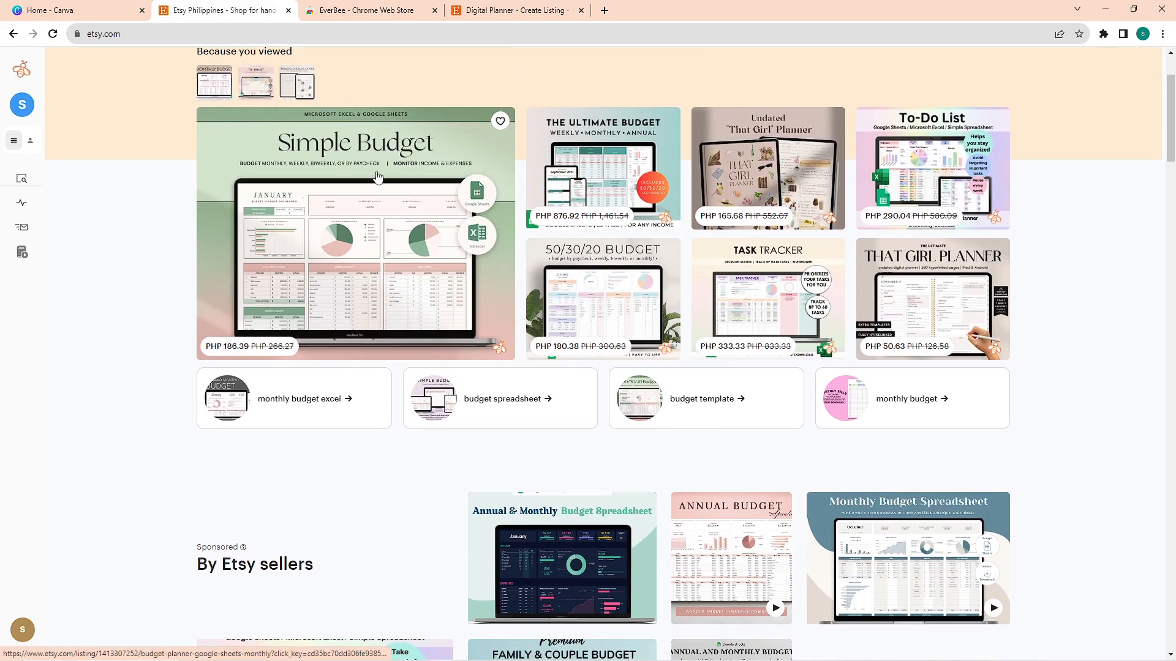
scroll(473, 168, down, 8)
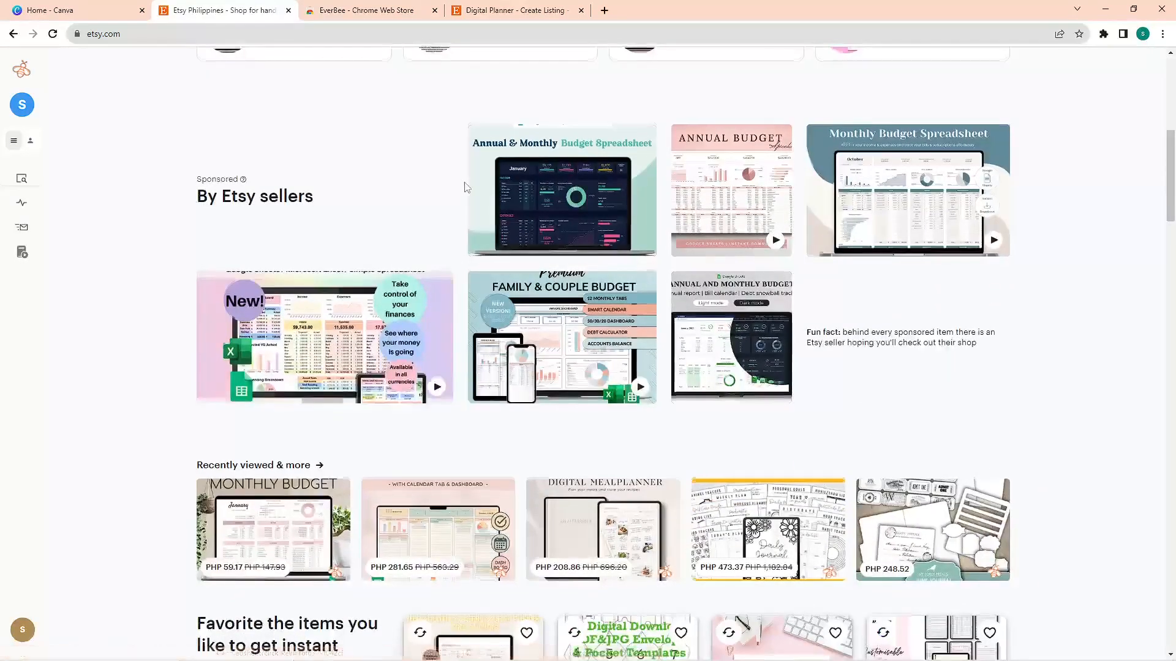
scroll(484, 177, down, 6)
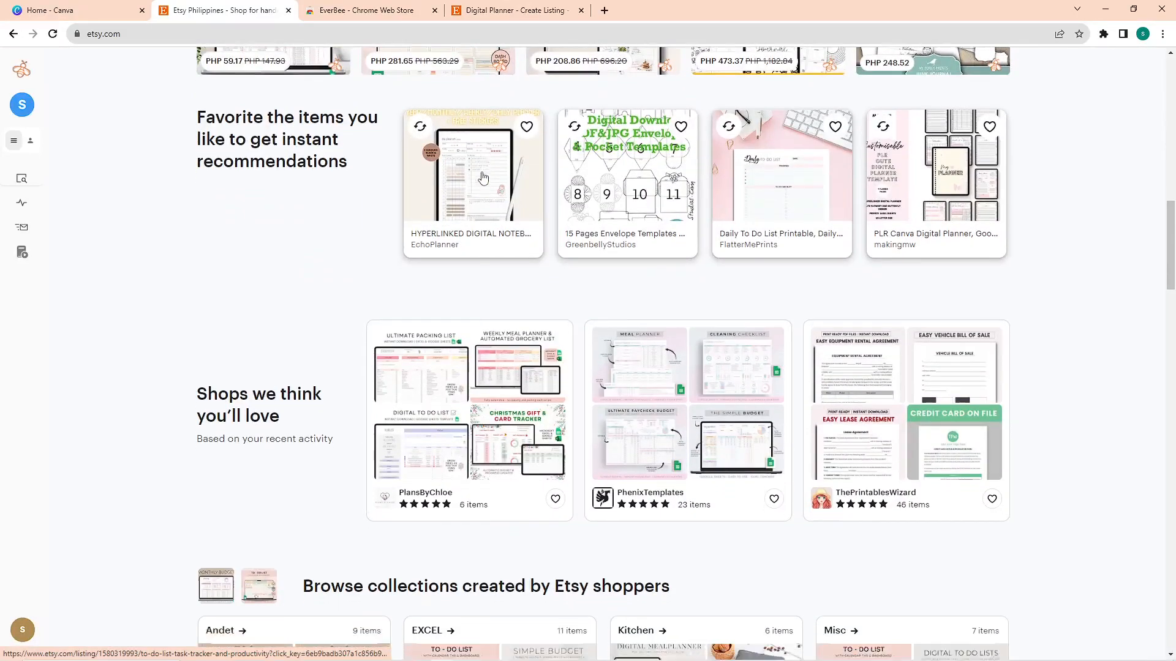
scroll(484, 177, down, 7)
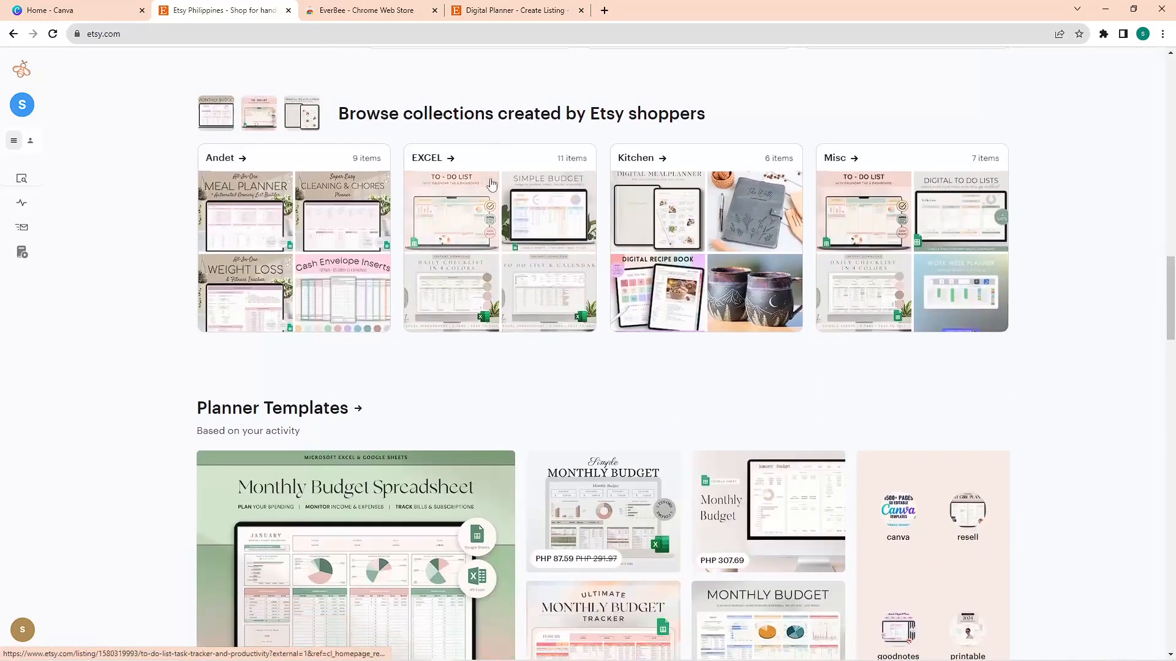
scroll(490, 197, down, 6)
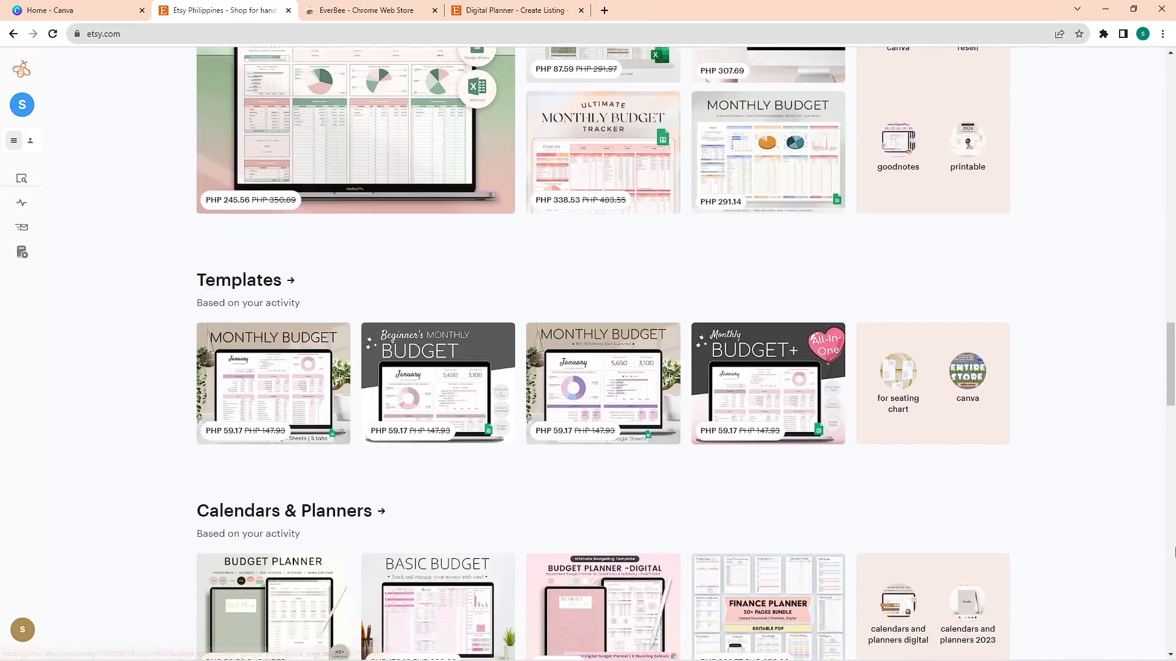
scroll(1099, 522, down, 3)
scroll(1086, 482, down, 4)
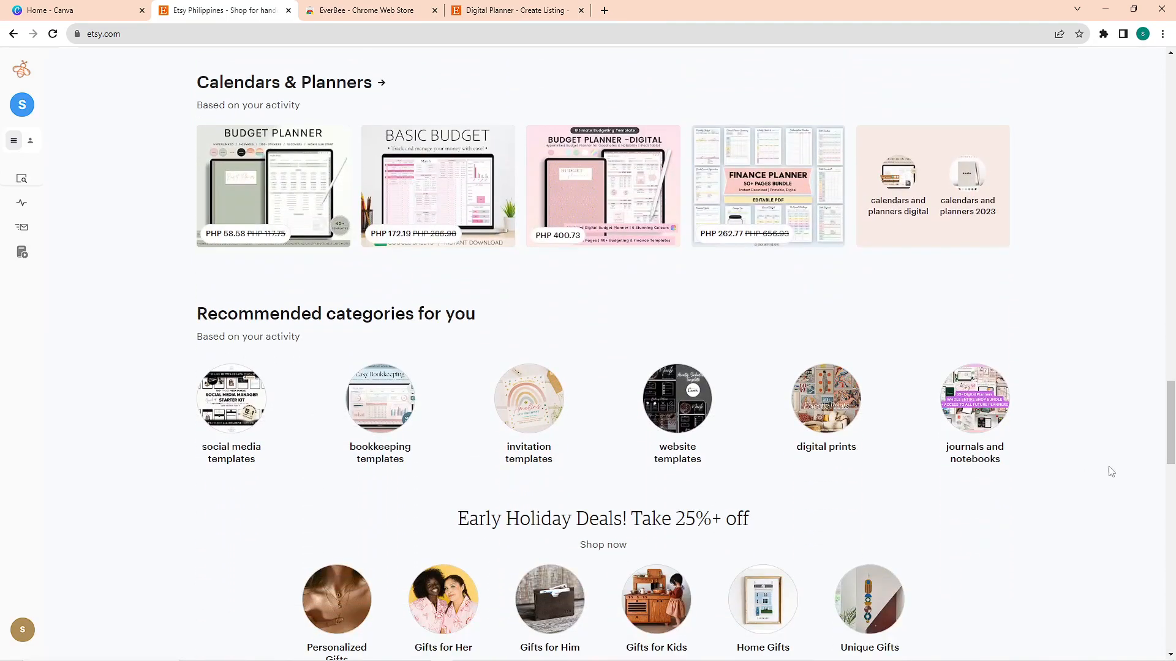
drag(1171, 438, 1171, 112)
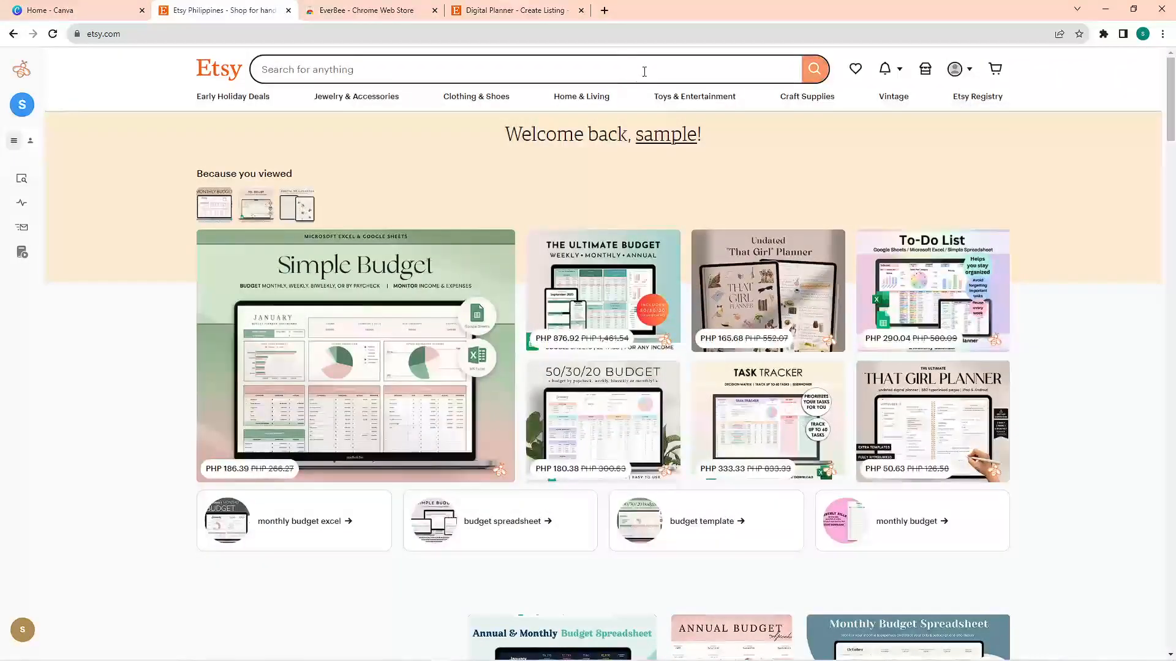
Search Etsy for "printable planner" and then for "goodnotes planner"
text(printable planner)
key(Return)
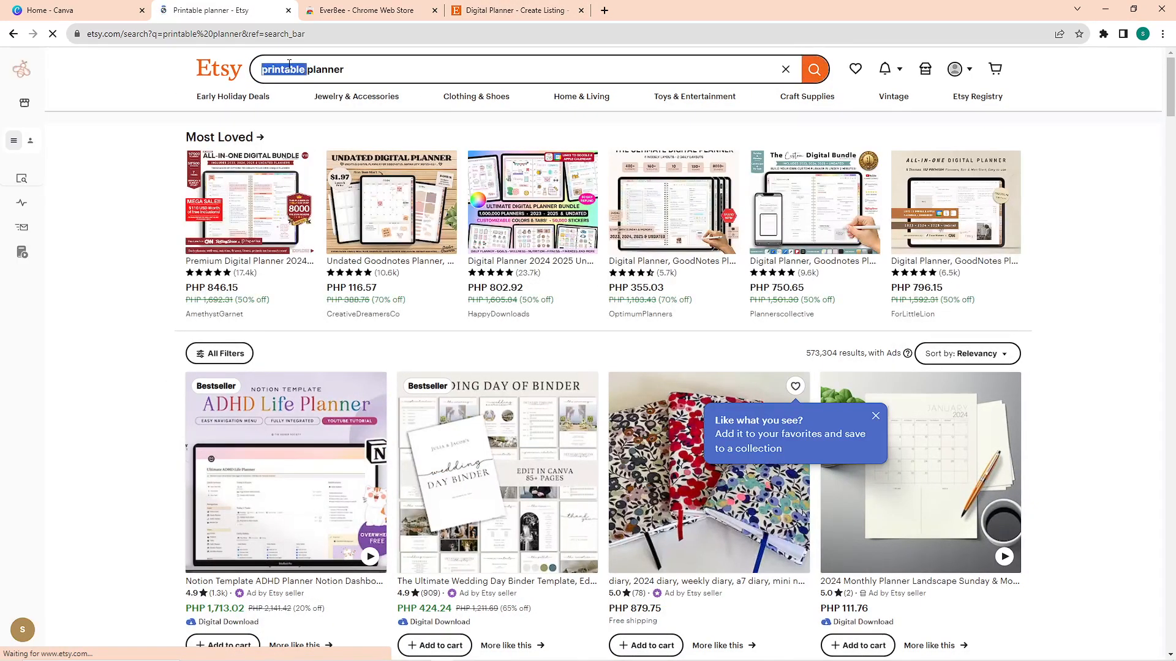
text(d)
key(BackSpace)
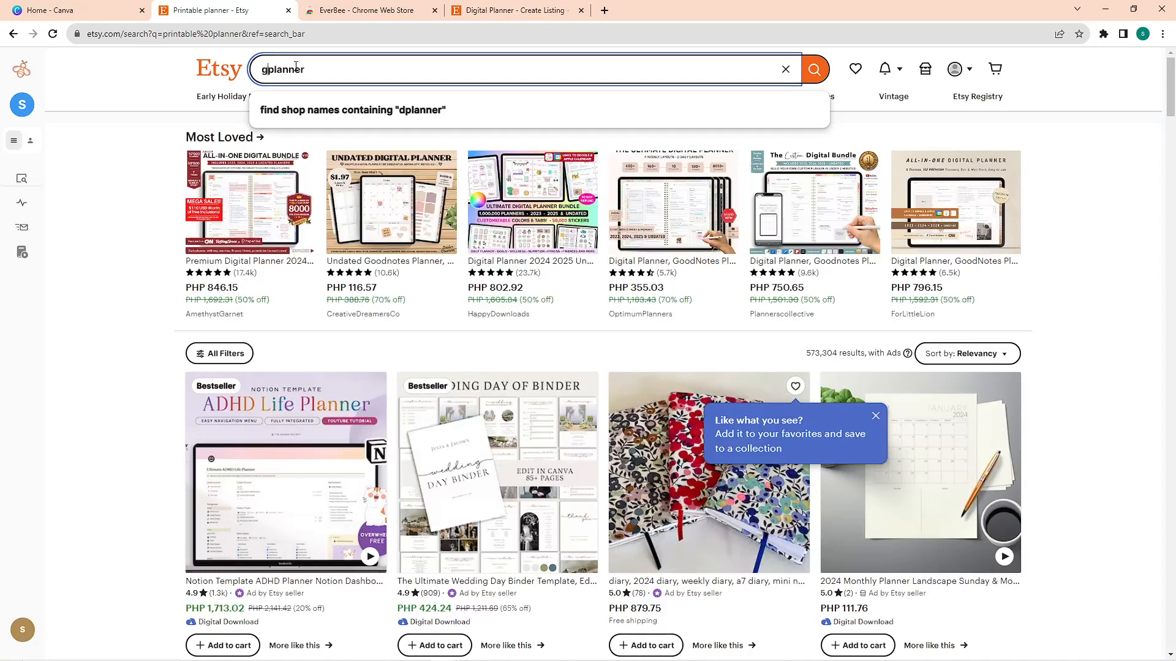
text(goodnotes)
key(Return)
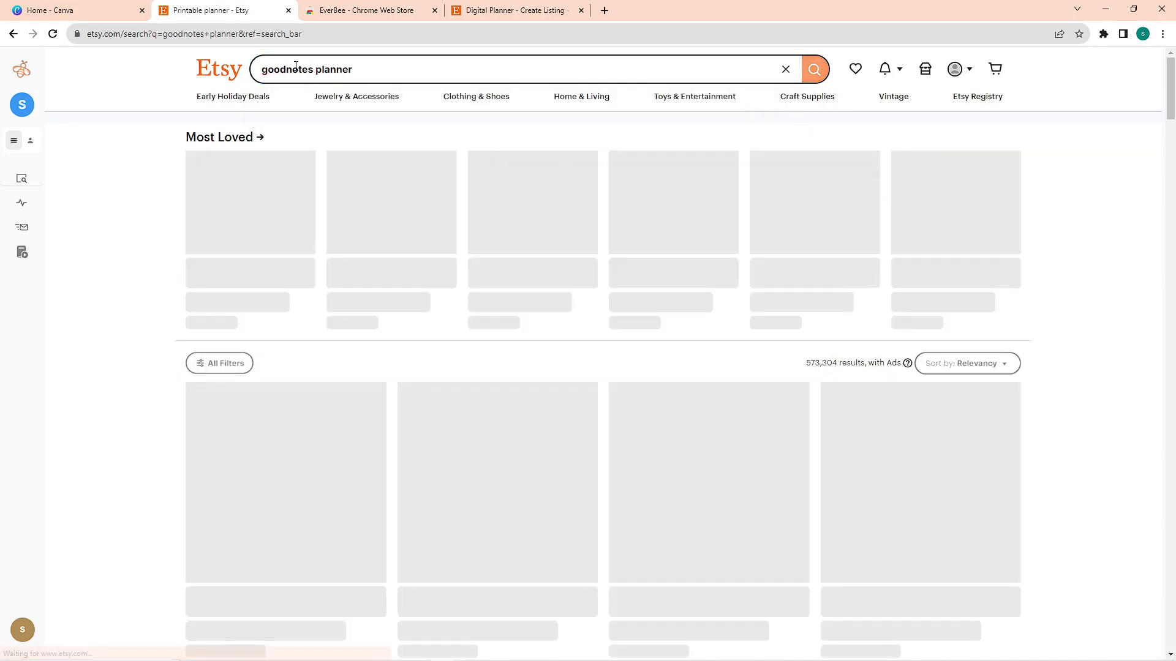
Look through the goodnotes planner listings and return to the Etsy home page
scroll(560, 403, down, 3)
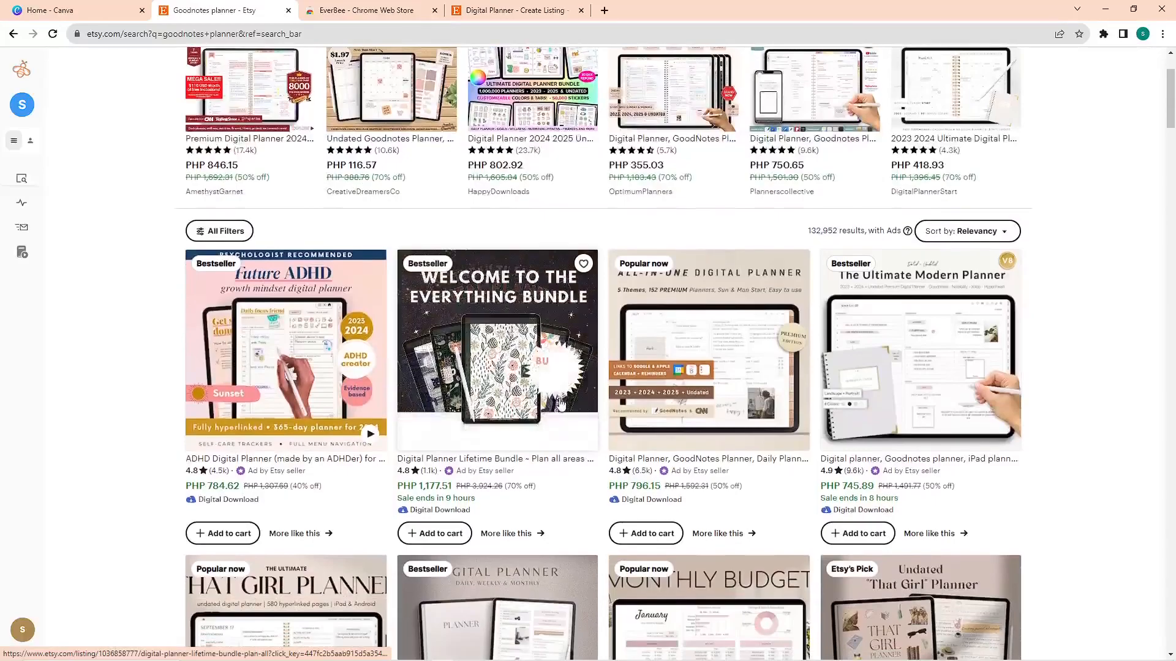
scroll(560, 403, down, 4)
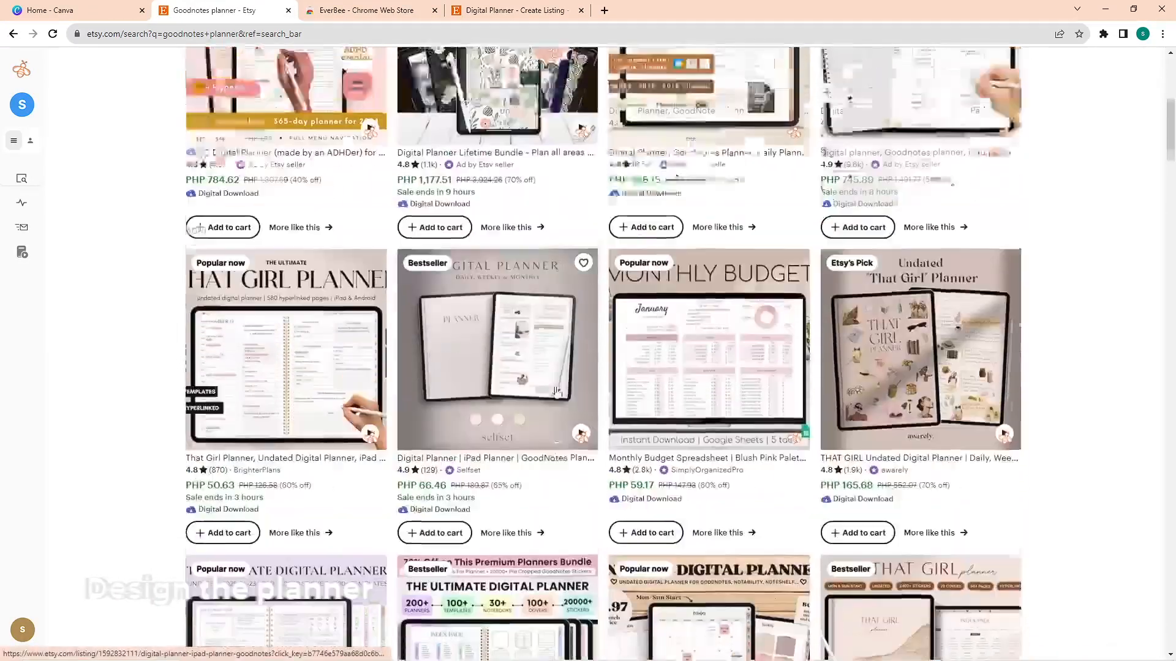
scroll(556, 392, up, 7)
click(52, 34)
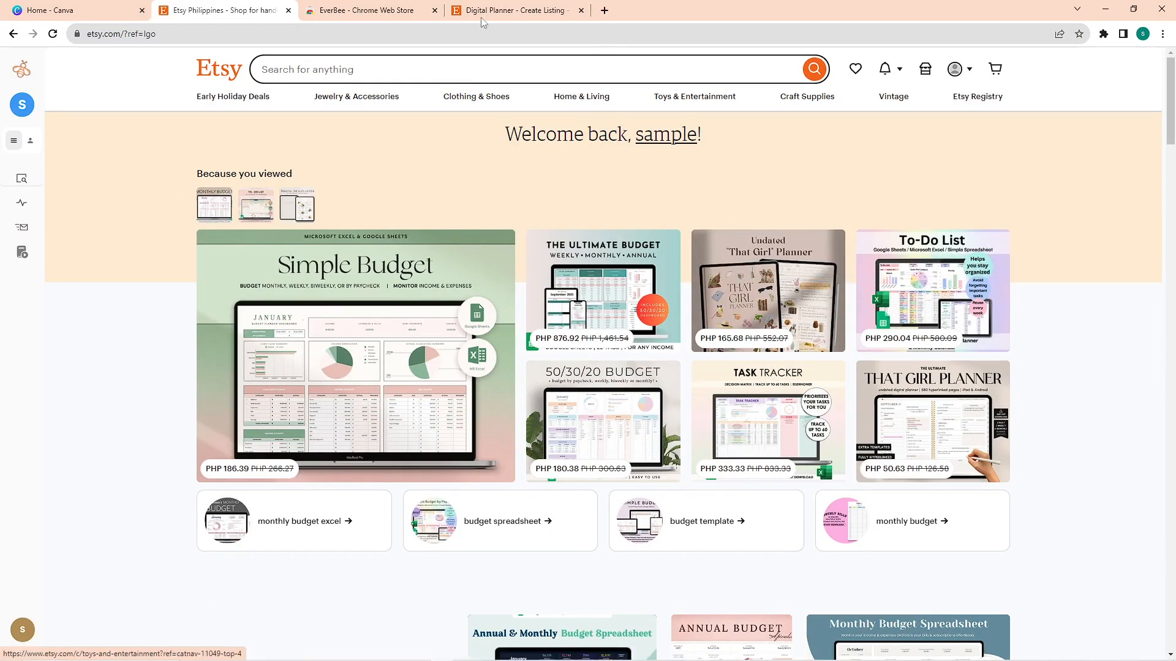
Switch to Canva and view the account options before closing them
click(112, 5)
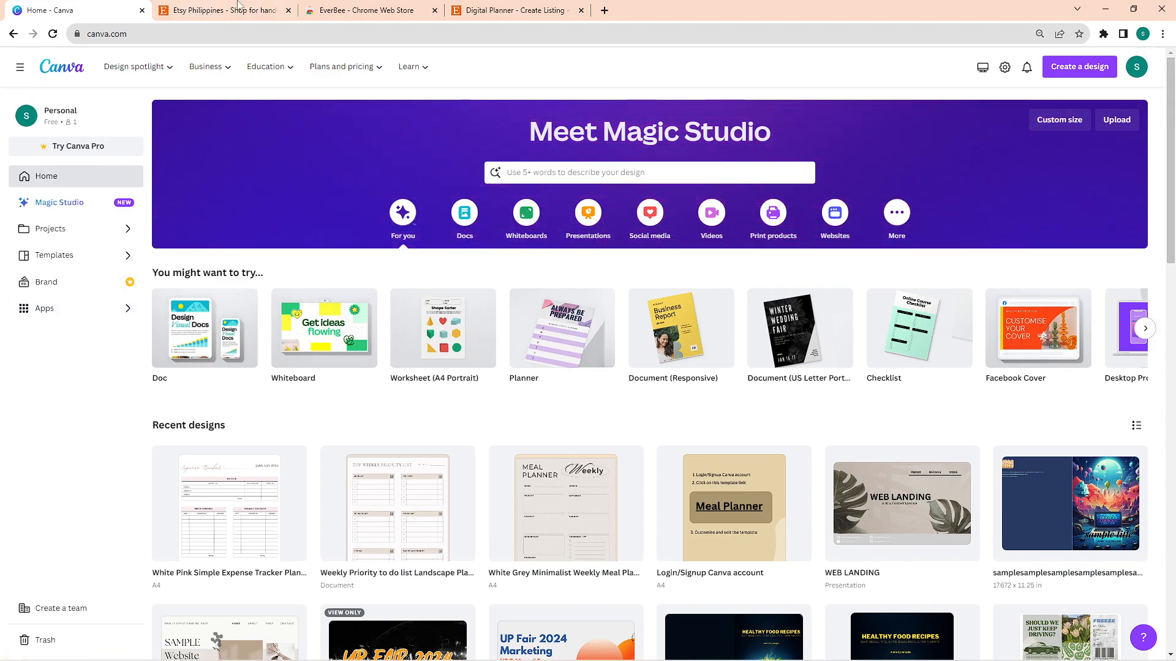
click(1138, 70)
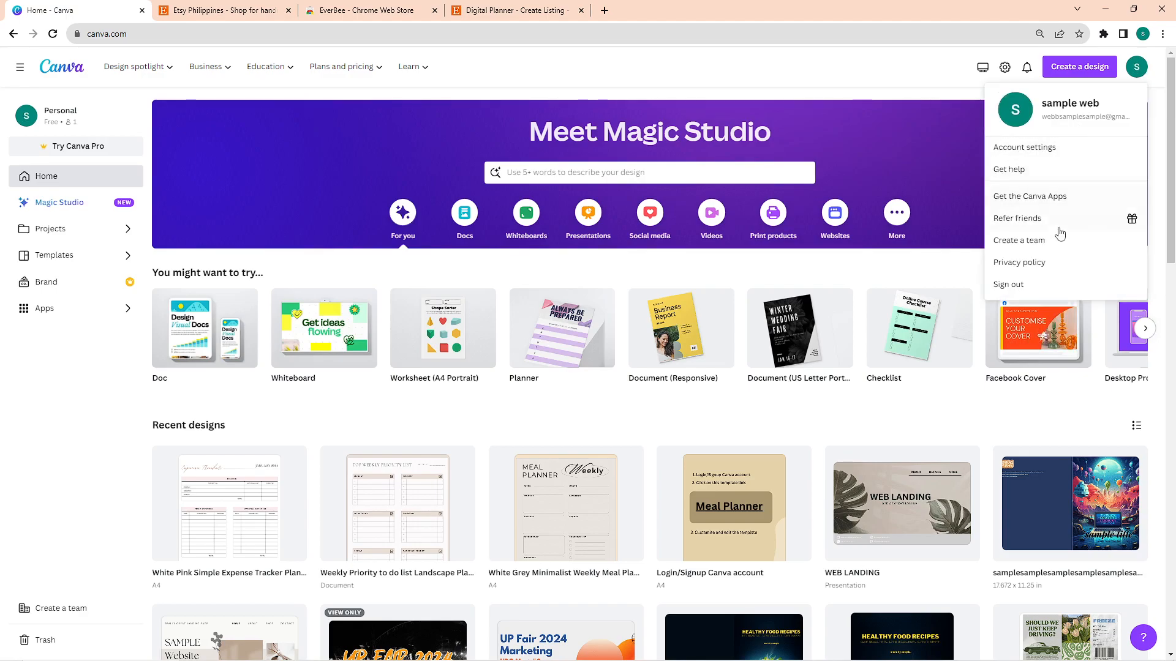
click(864, 84)
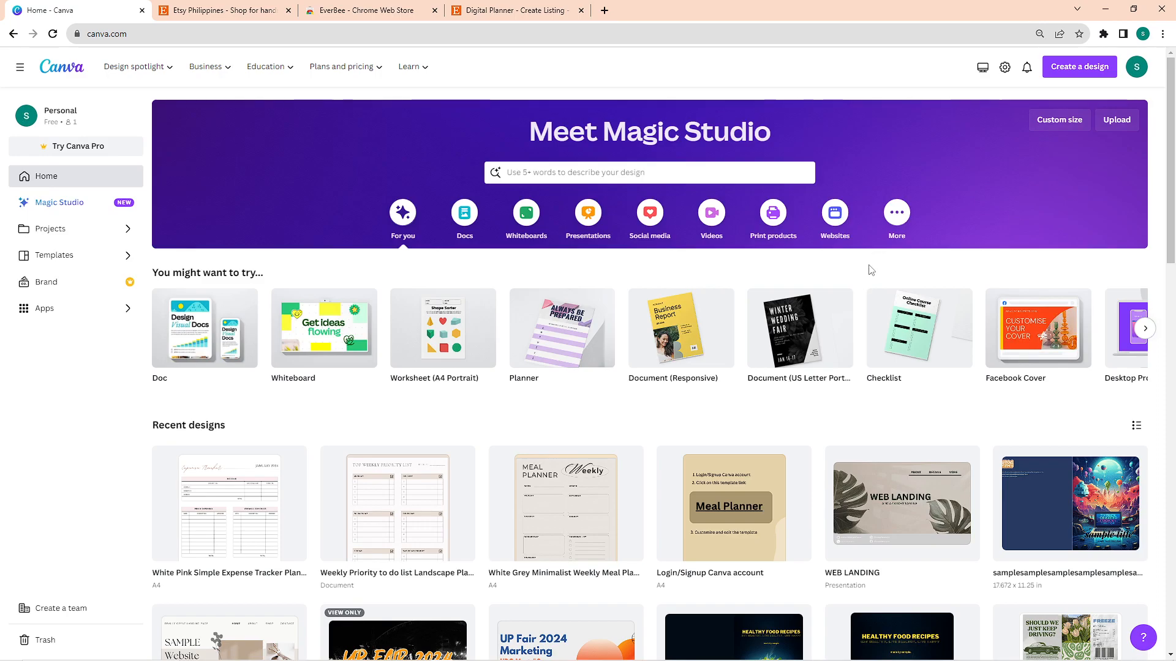
Look through the suggested design types on the Canva home page to the end of the row
click(1145, 330)
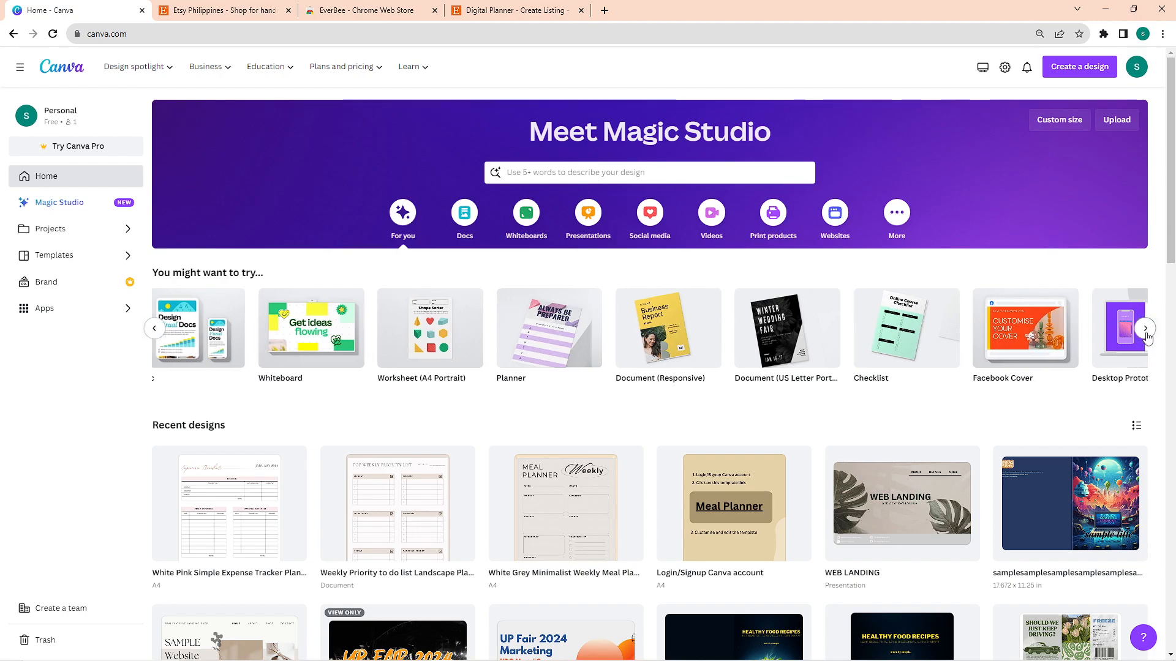
click(1146, 334)
click(1146, 334)
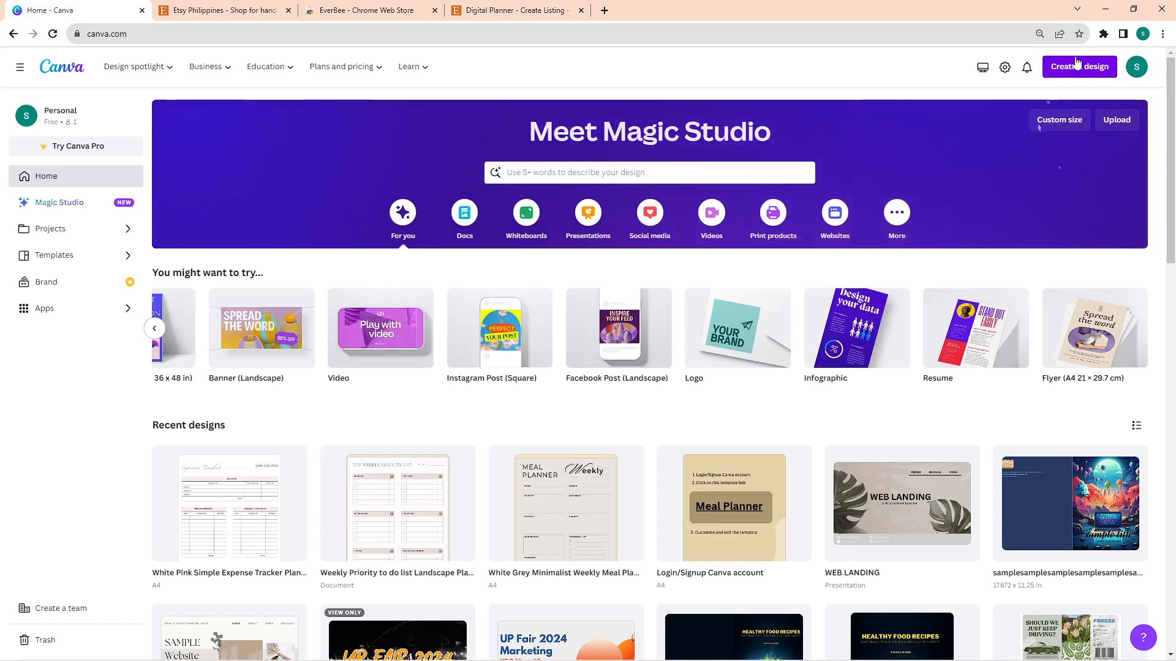
click(1090, 70)
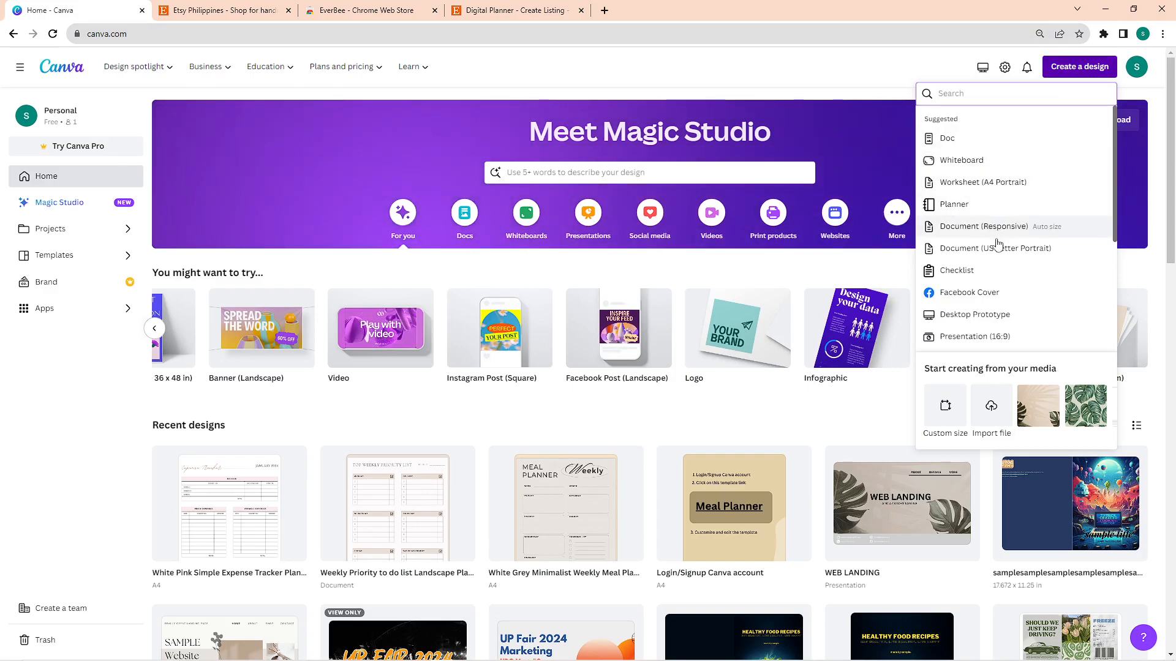
click(946, 407)
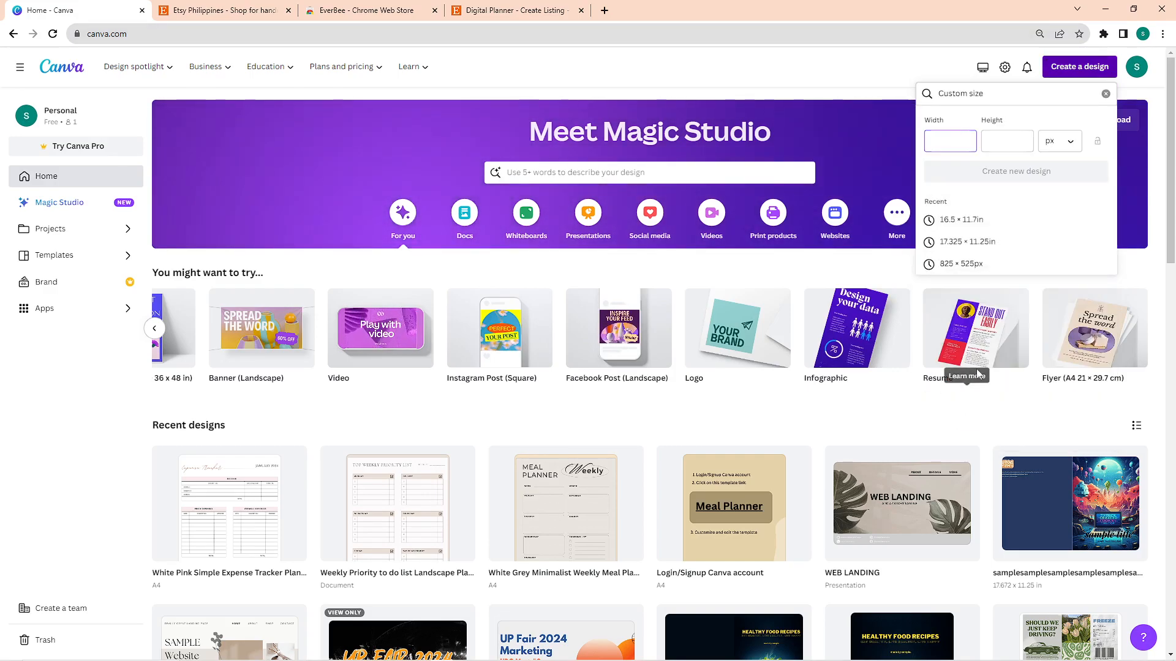
text(120)
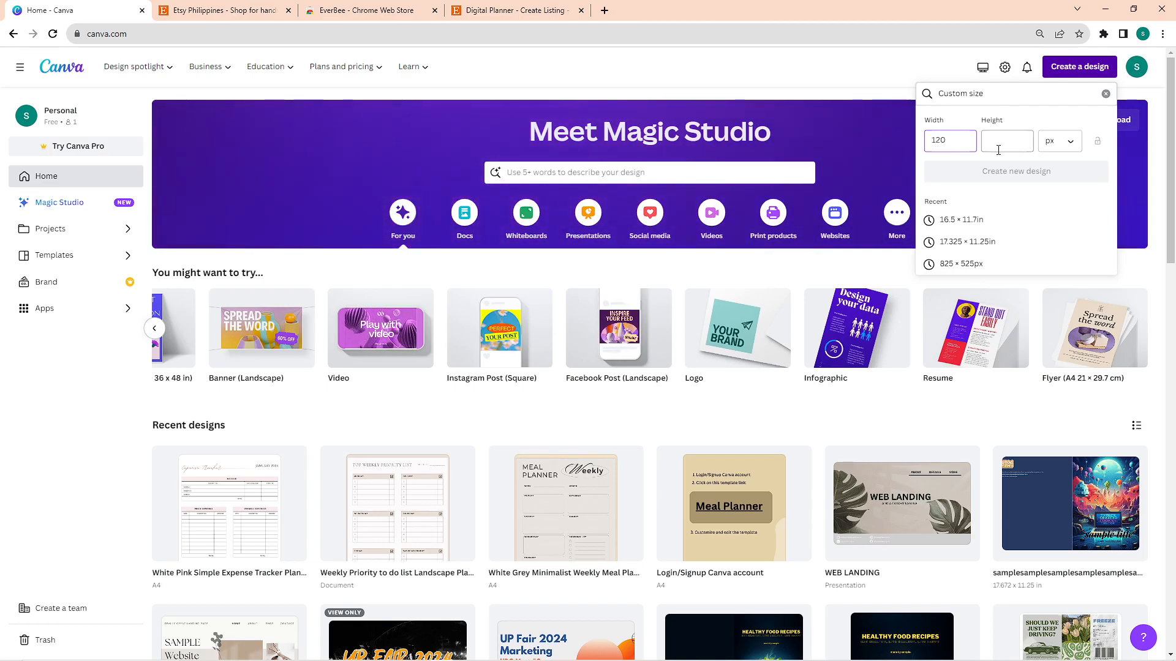
click(1059, 142)
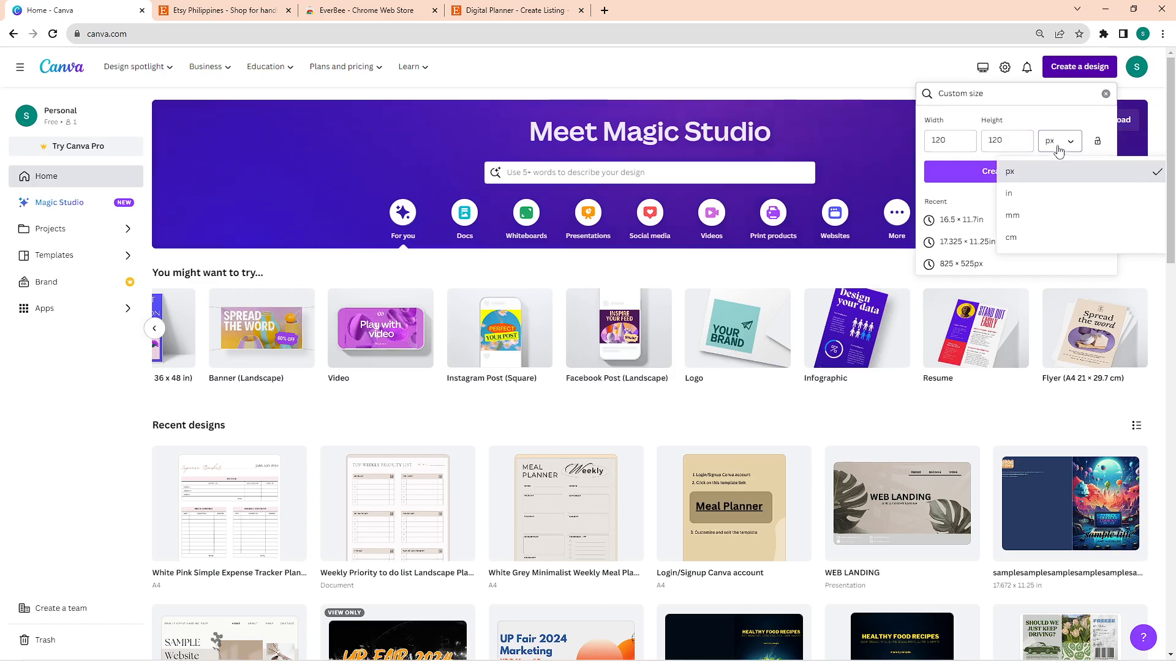
click(966, 197)
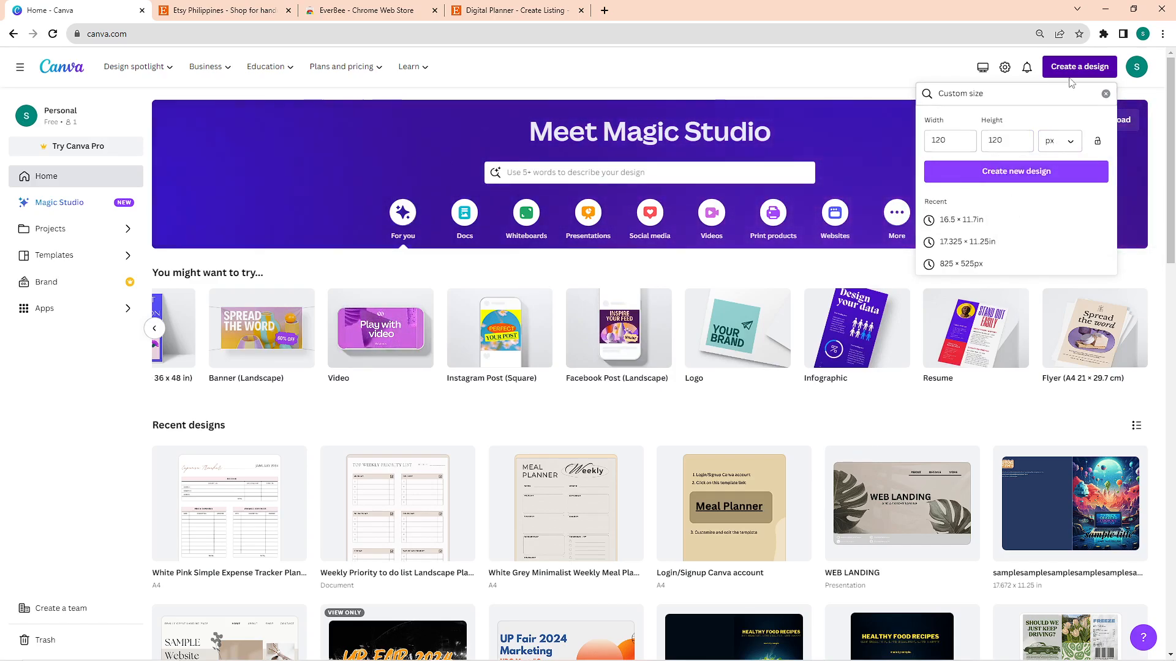
click(1103, 93)
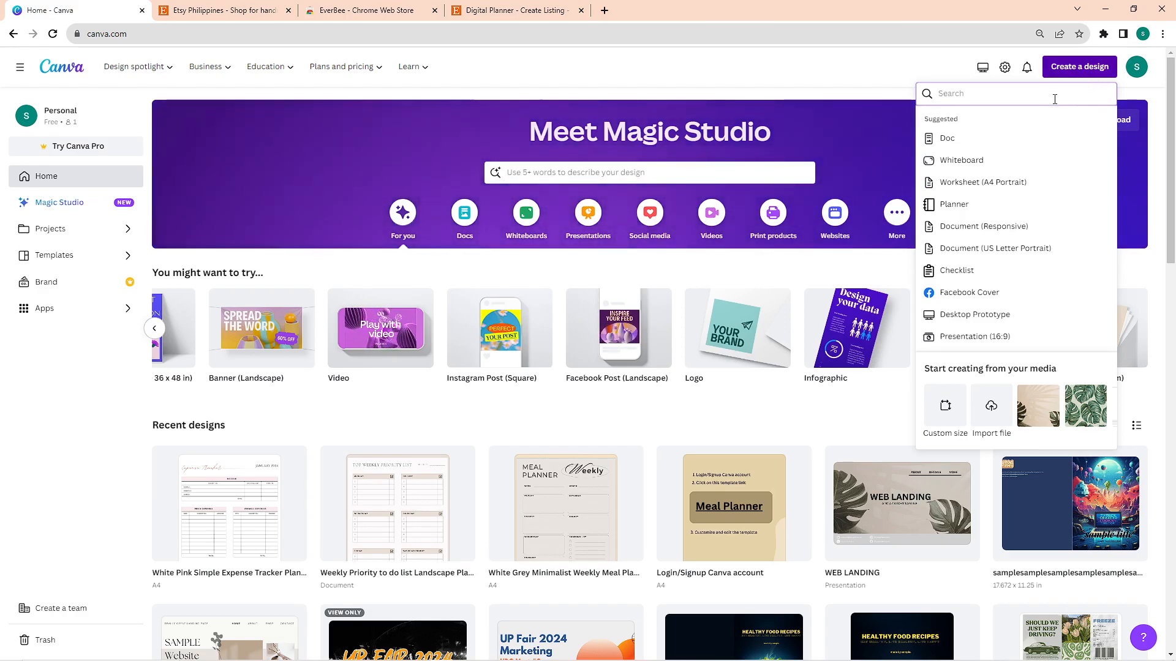
Search the new-design types for "a4" and then for portrait formats
text(a4)
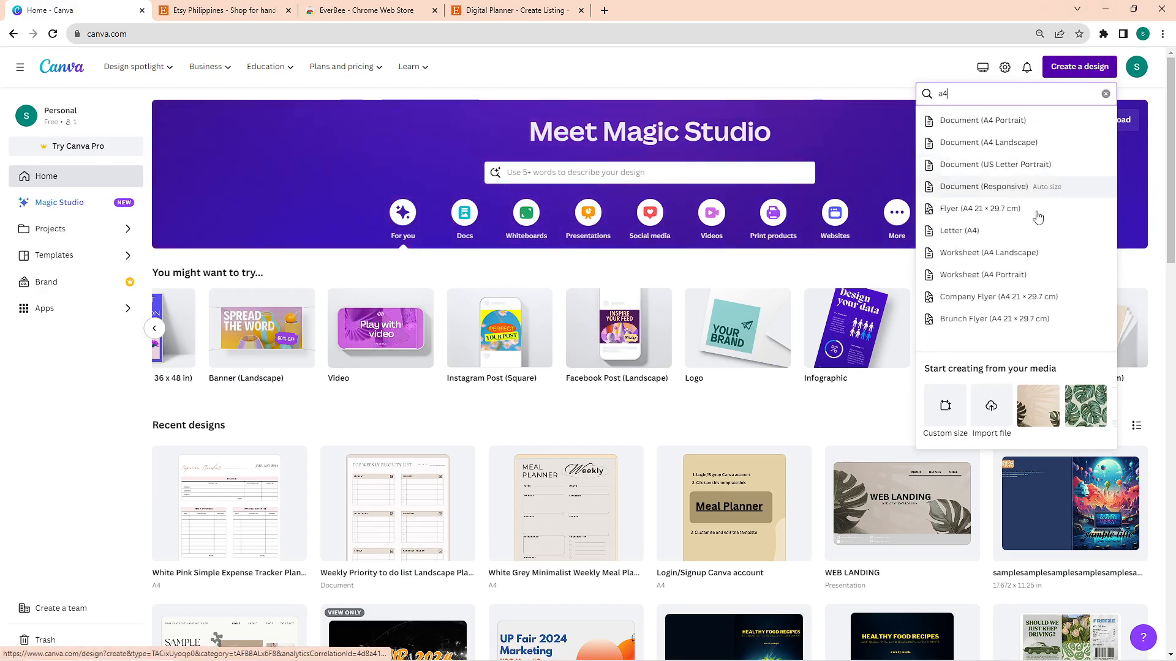
text(p)
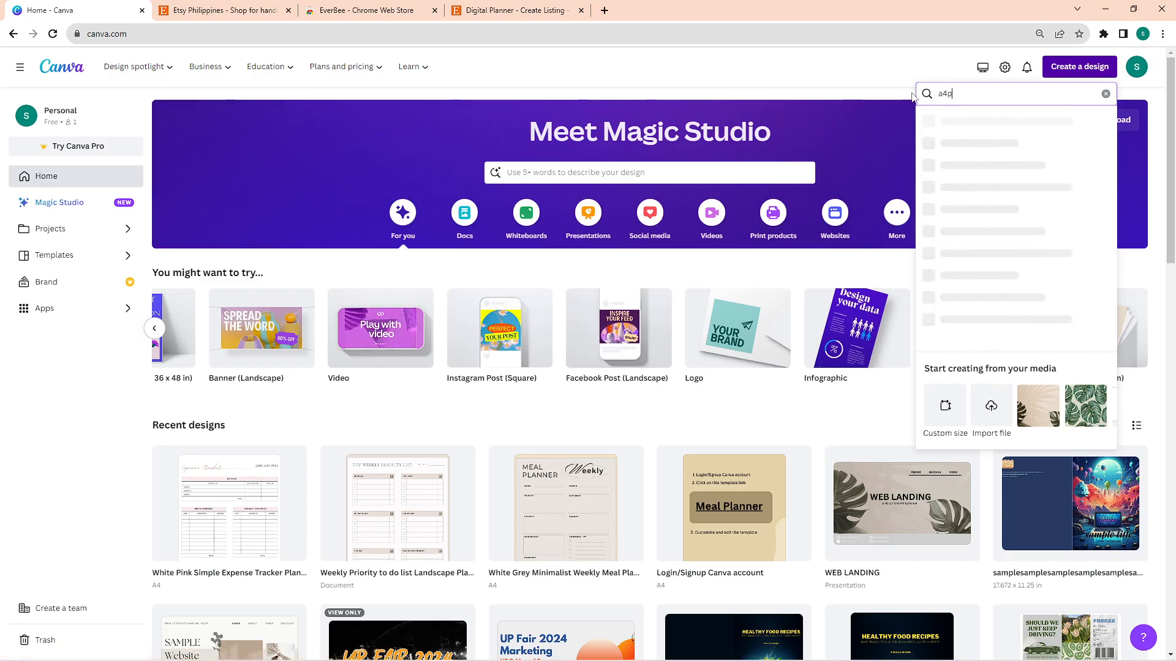
text(rotrair)
key(BackSpace)
text(t)
key(Home)
key(Delete)
key(Delete)
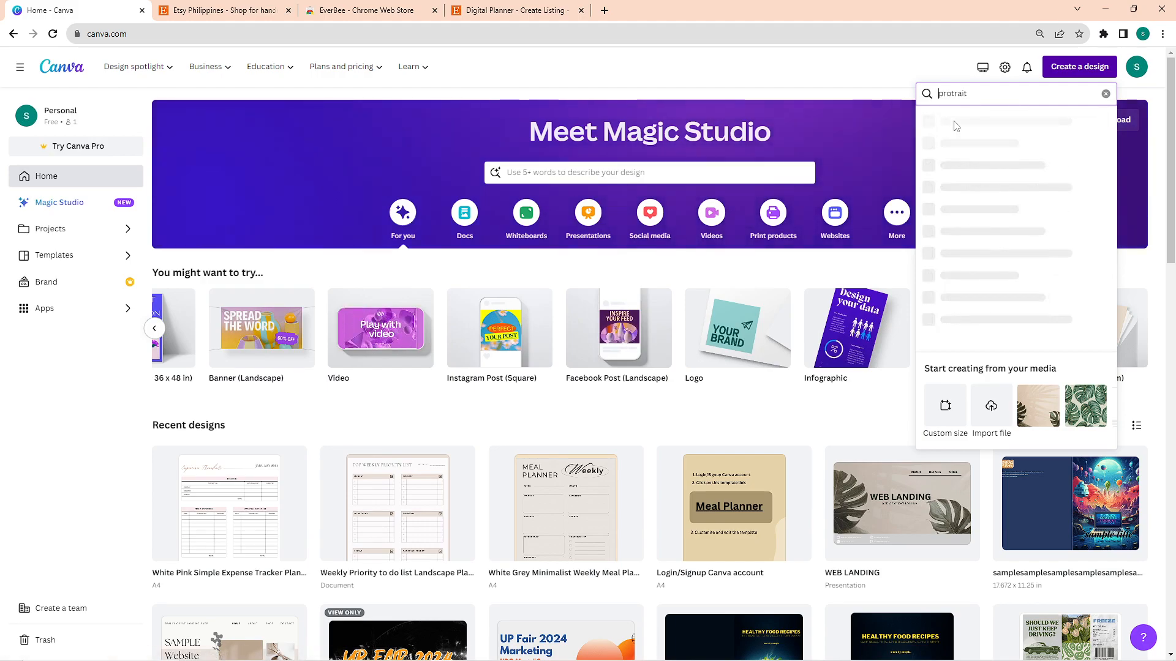
click(990, 96)
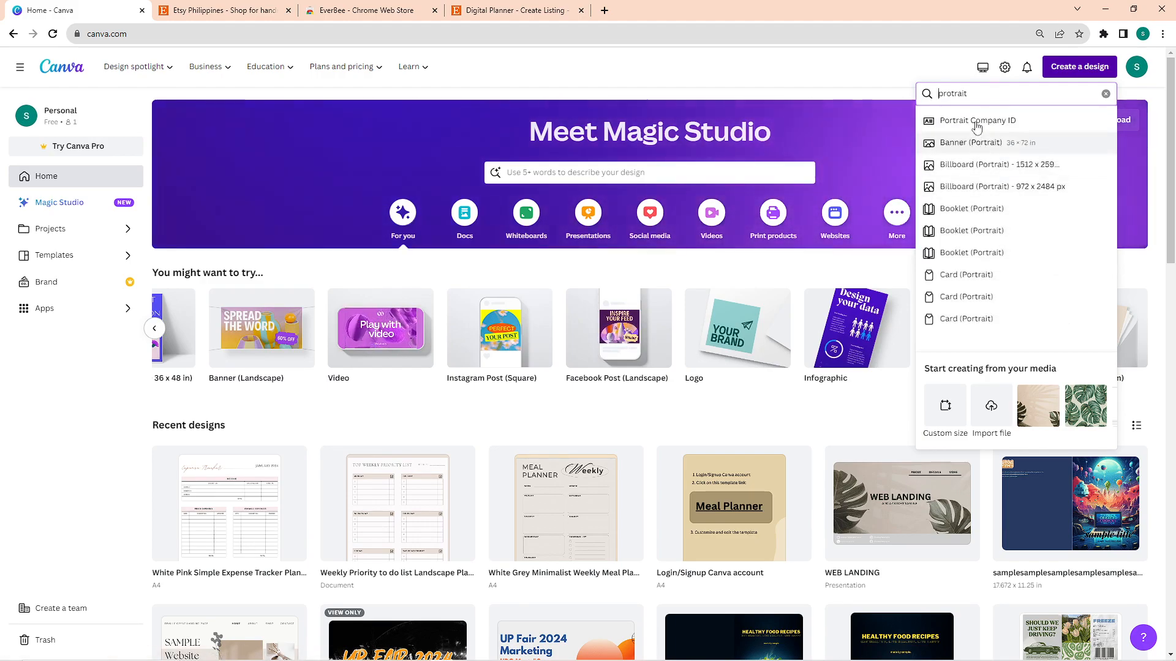
Search the new-design types for "planner" and look through the available planner formats
key(ctrl+a)
text(planner)
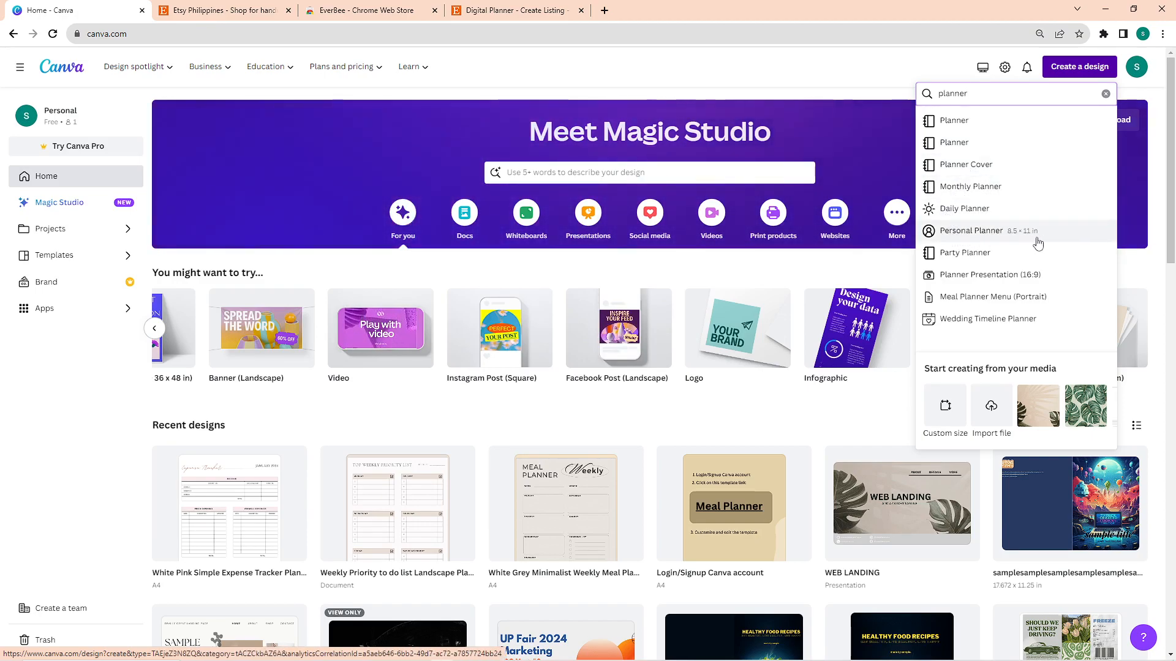
scroll(1012, 343, down, 1)
scroll(1013, 344, down, 4)
scroll(1014, 319, up, 5)
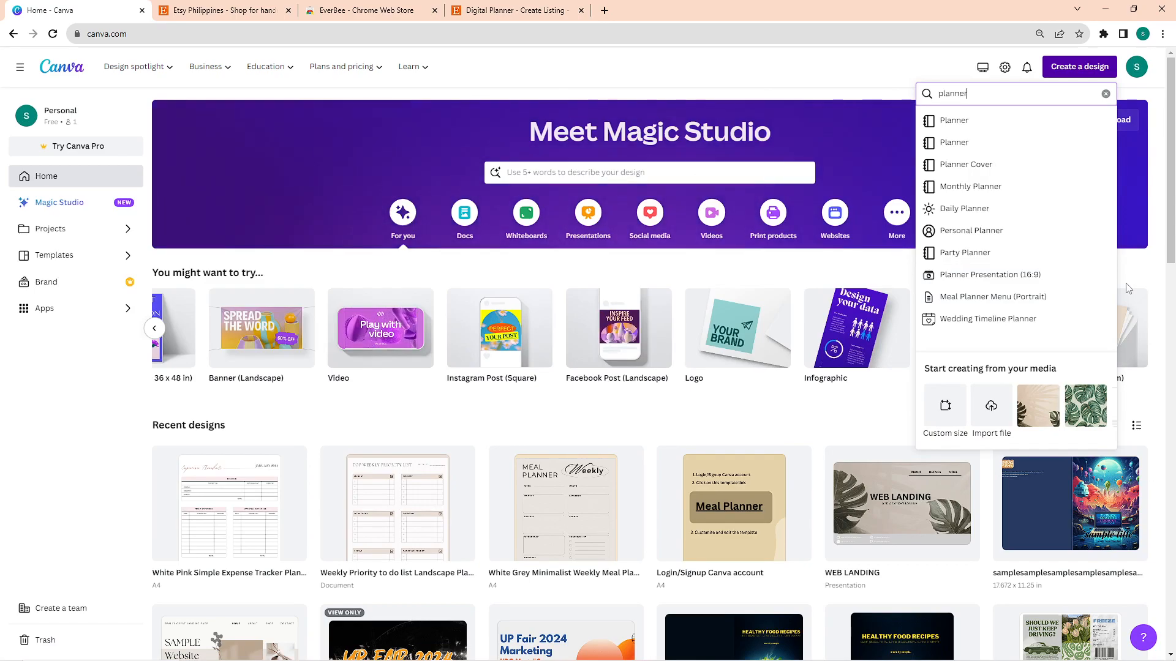
Search Canva's templates for "planner" from the home page and look through the matching designs
click(594, 169)
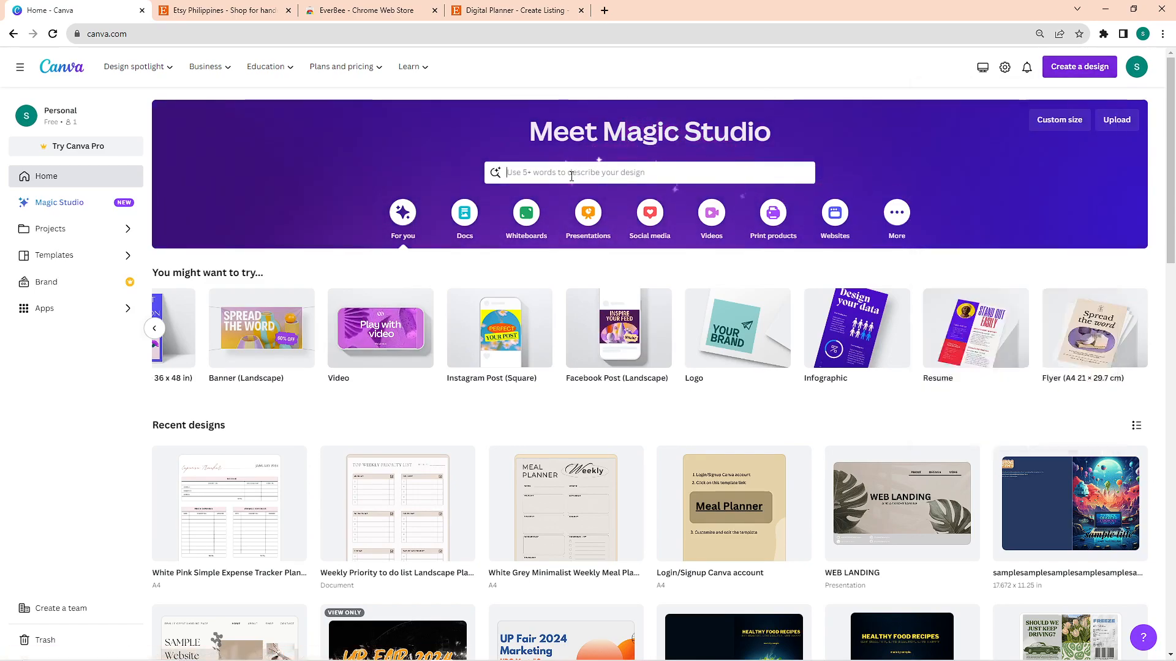
text(planner)
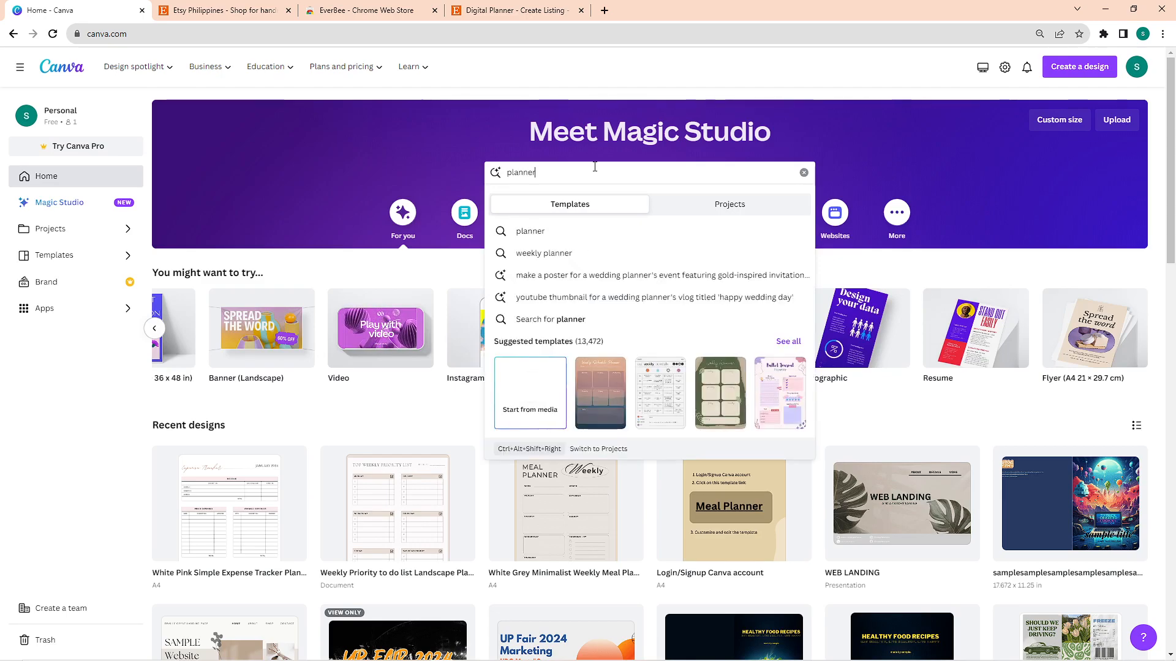
click(574, 226)
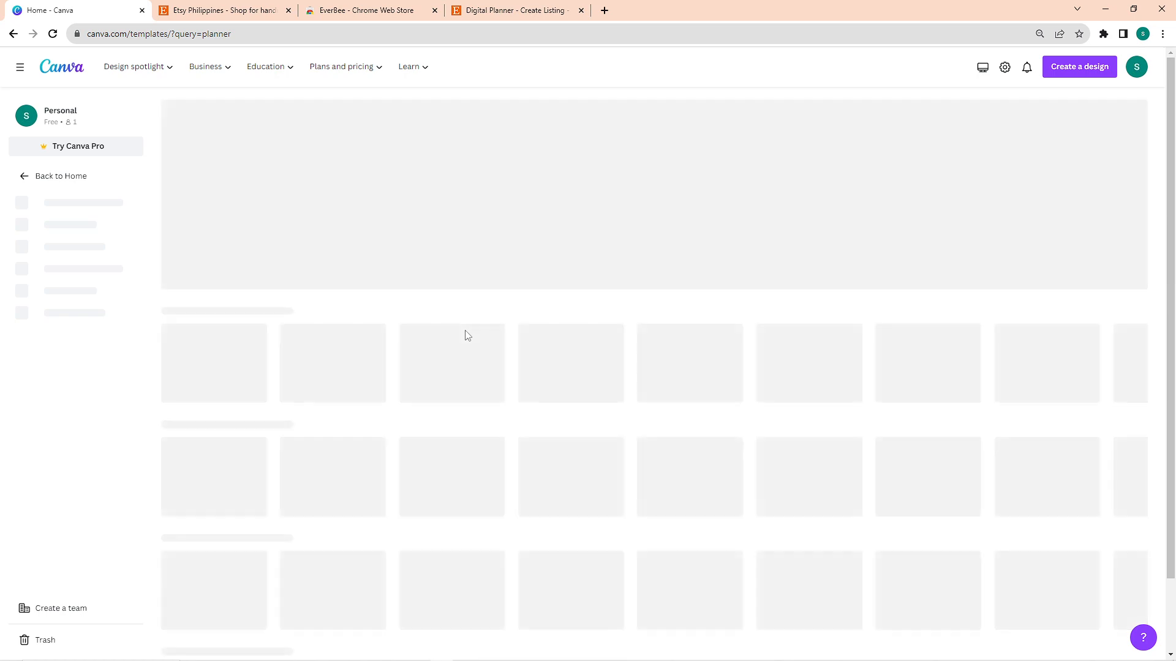
scroll(627, 147, down, 1)
scroll(627, 152, down, 20)
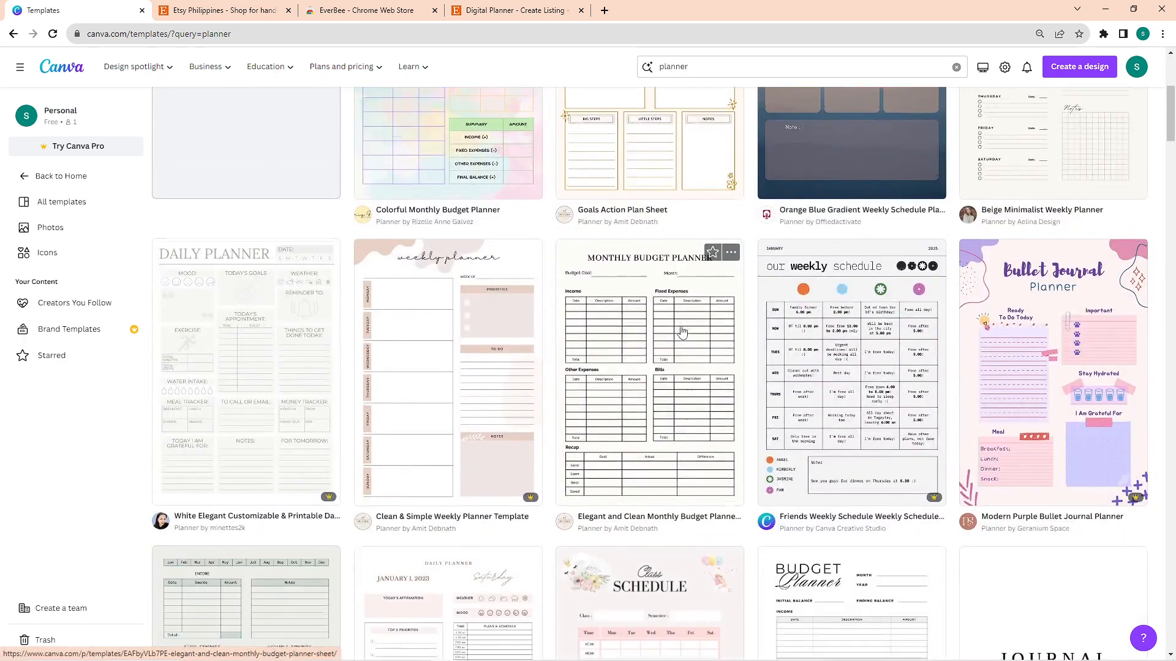
scroll(714, 274, down, 5)
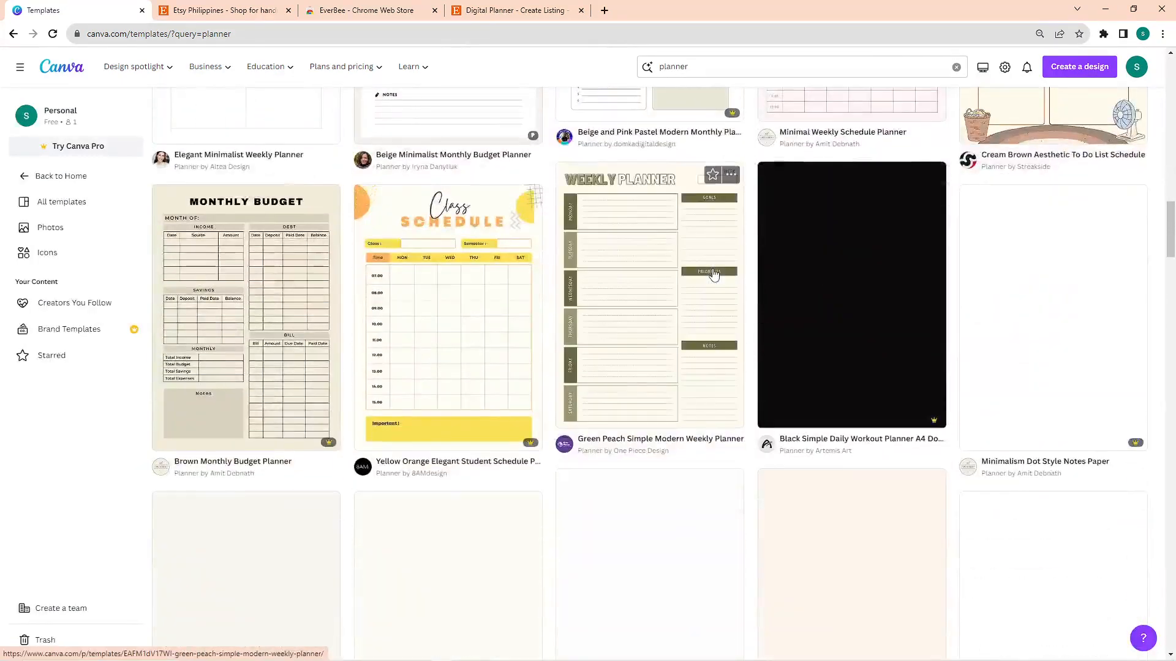
Browse further down the planner templates among the search results
scroll(714, 274, up, 8)
scroll(715, 273, down, 15)
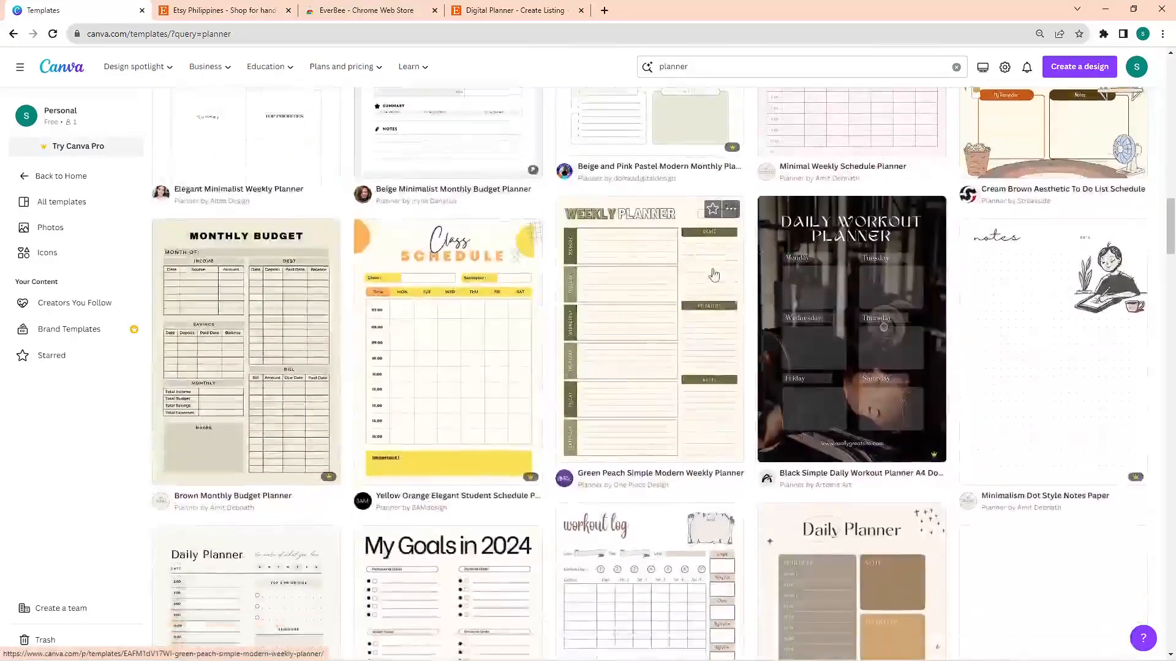
scroll(715, 270, up, 5)
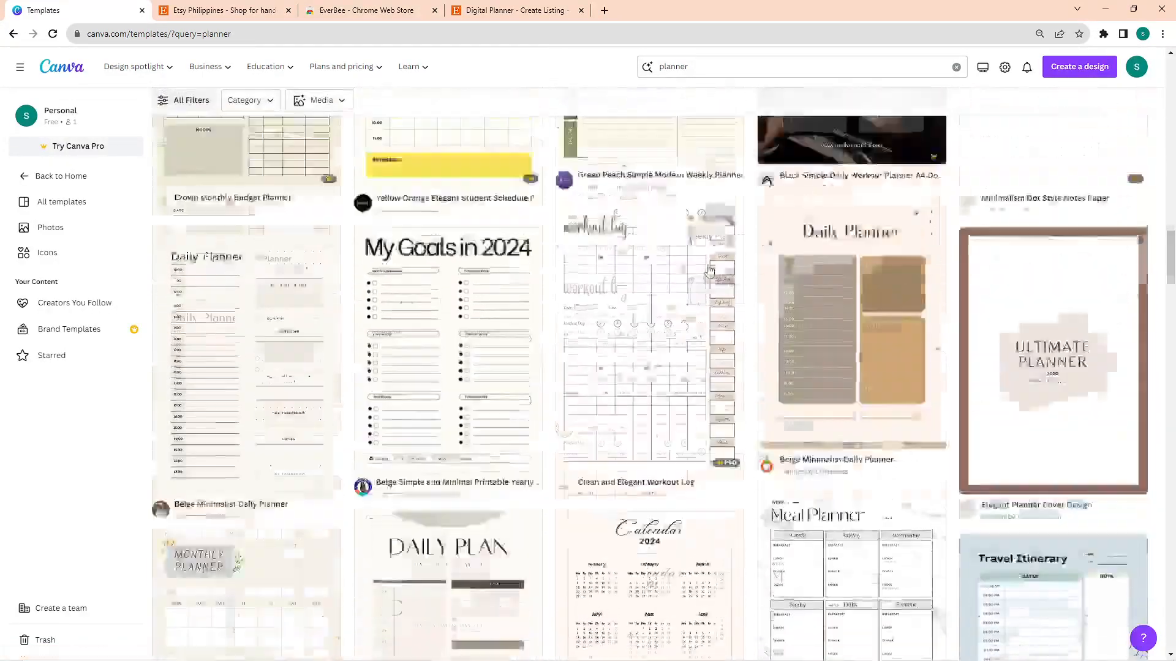
scroll(708, 268, down, 5)
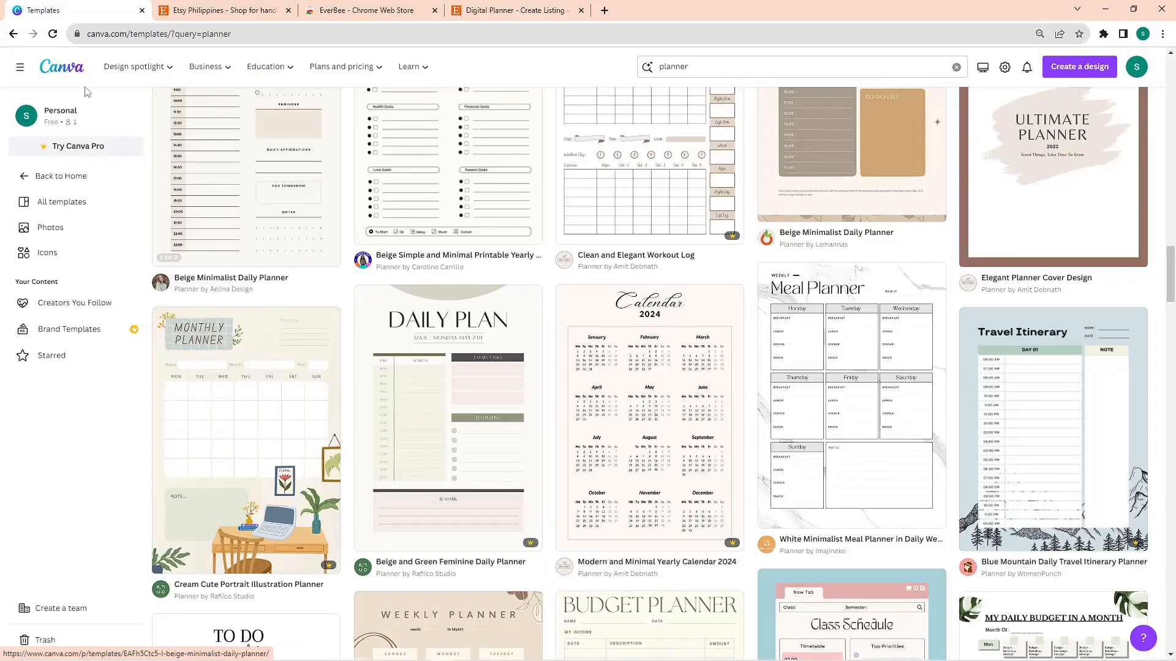
Return to the home page, search the new-design types for "planner" and create a blank Daily Planner design
click(61, 66)
click(1054, 69)
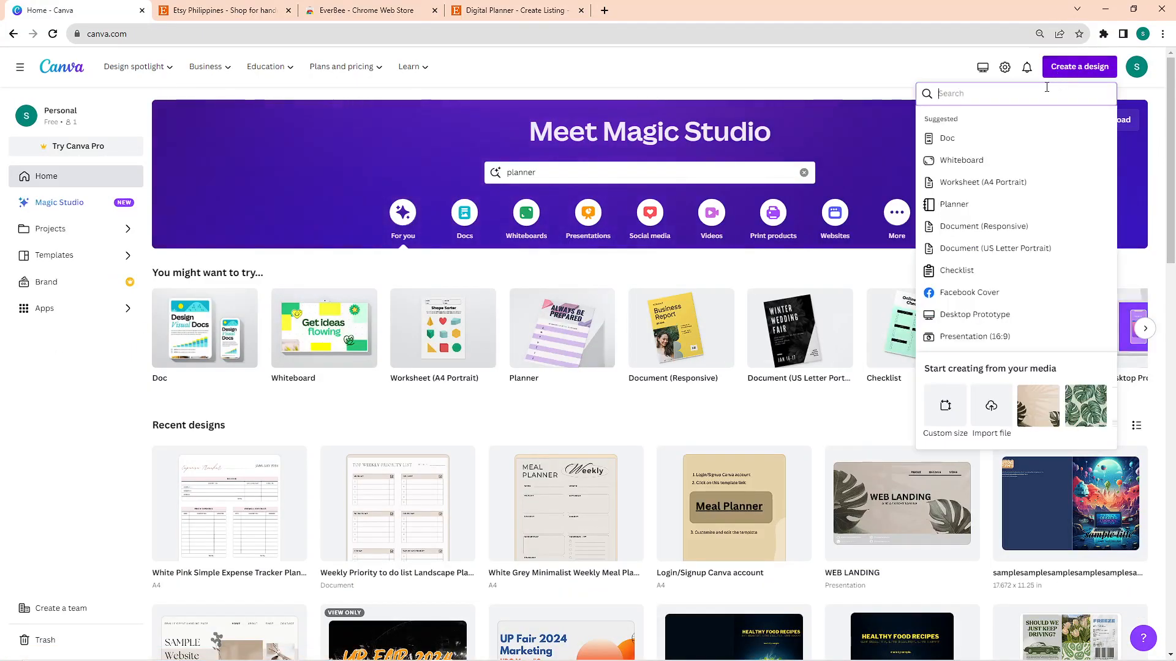
text(planner)
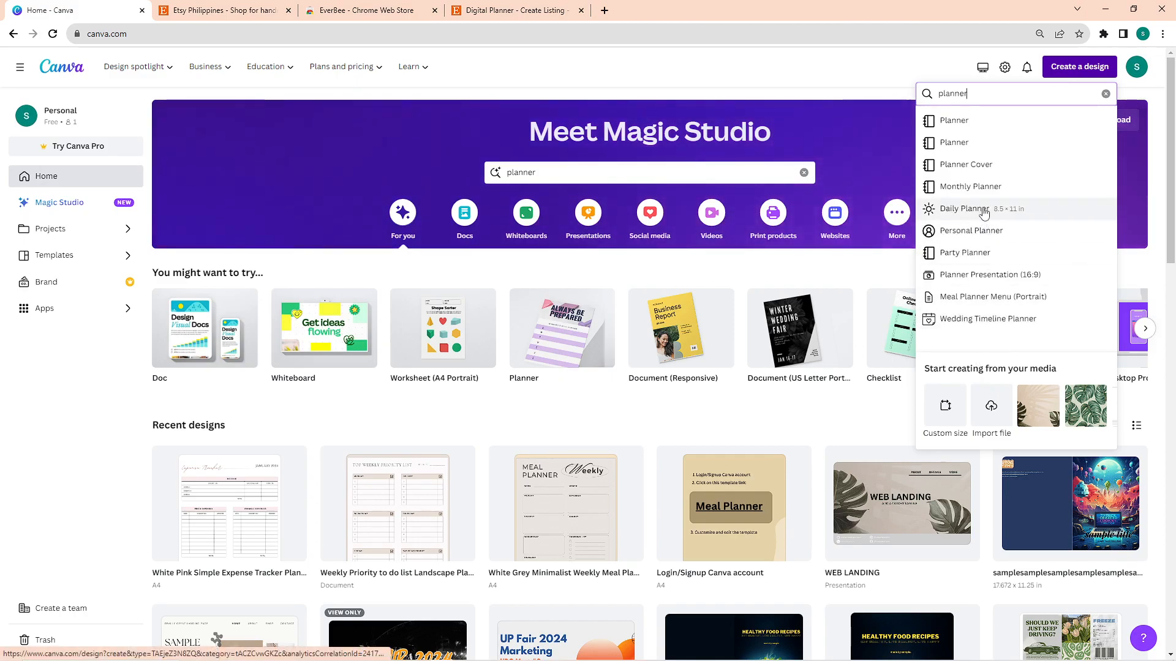
click(965, 208)
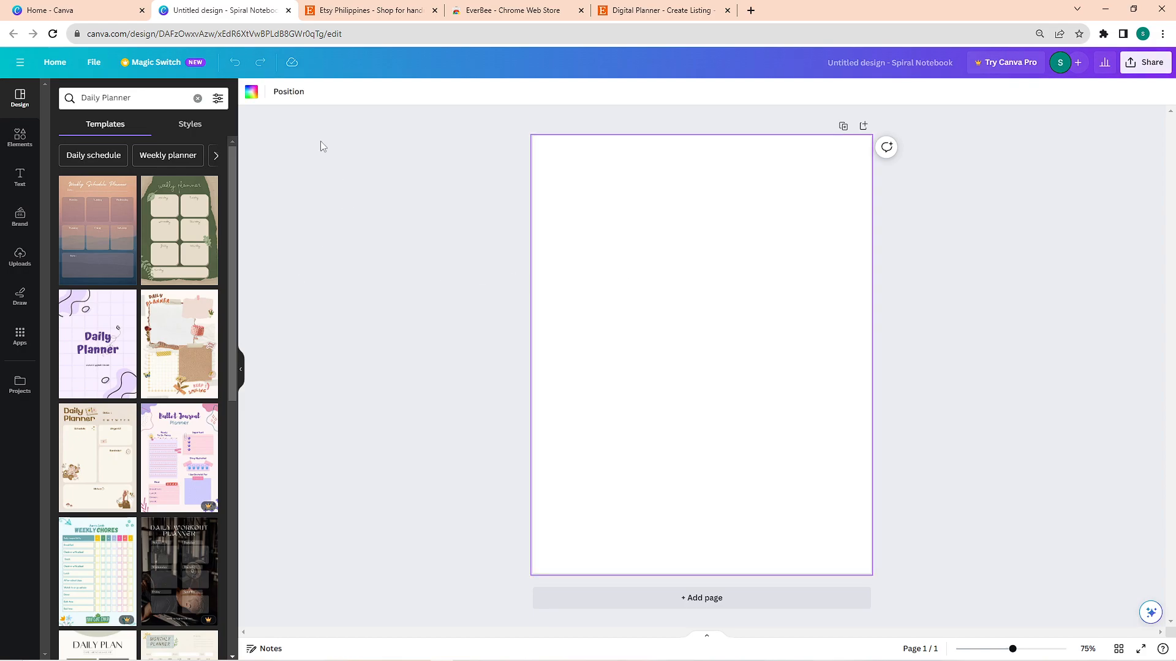
Try preset colors for the blank page's background, then set it to a custom light beige
click(252, 93)
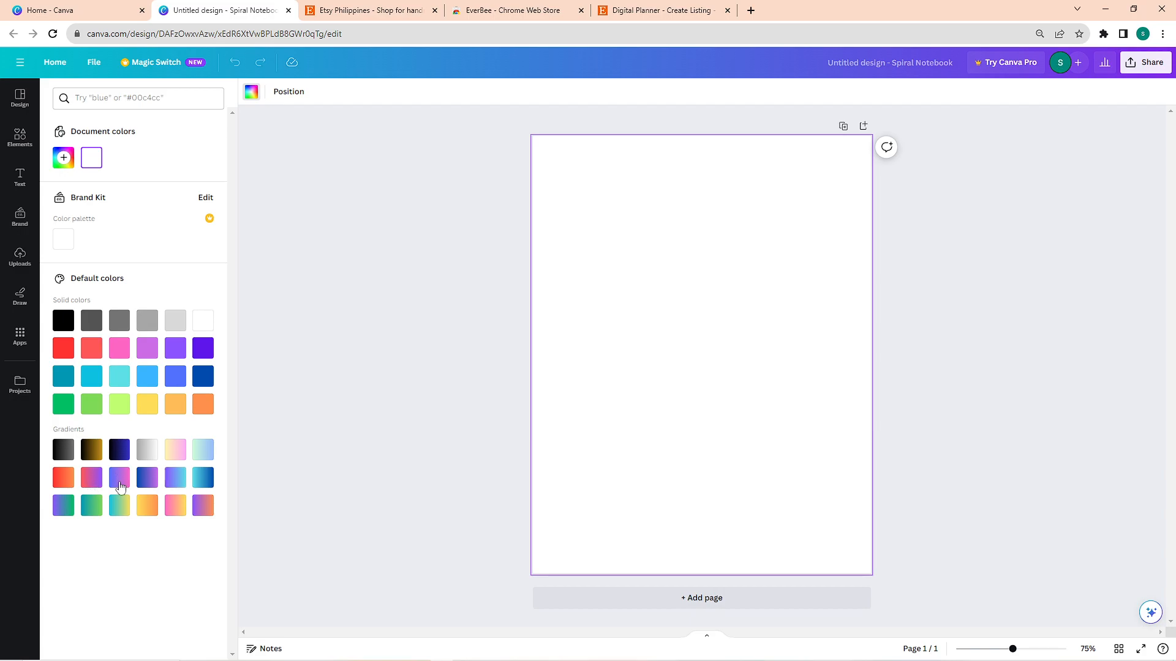
click(252, 93)
click(252, 92)
click(252, 92)
click(252, 93)
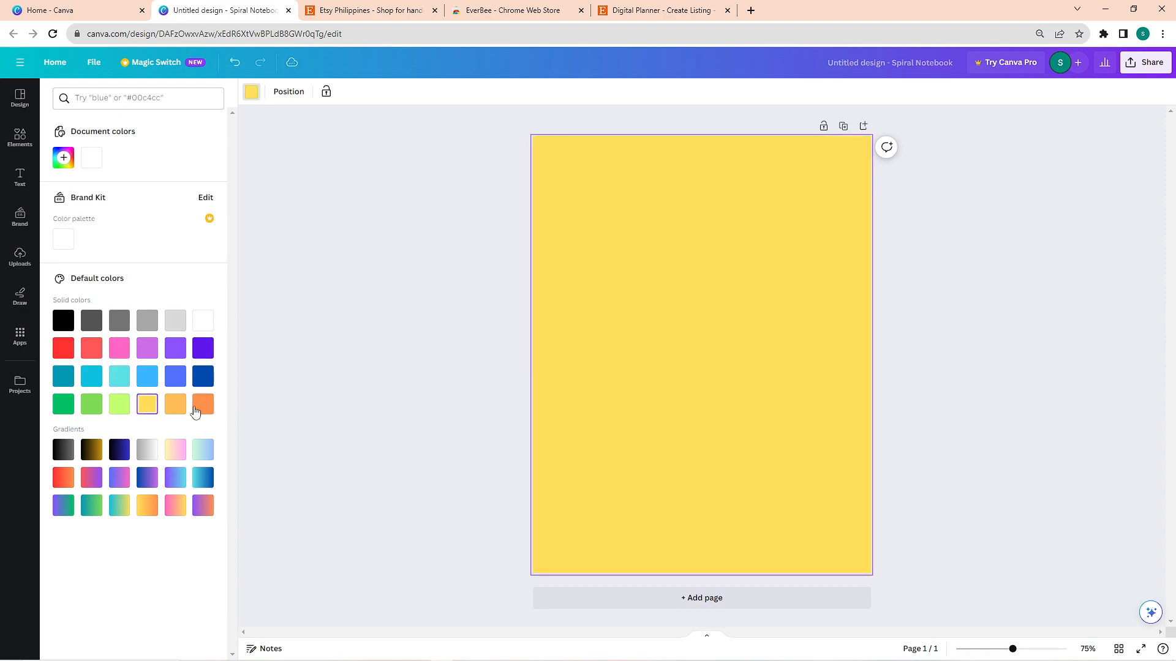
click(195, 411)
click(65, 158)
drag(159, 224, 74, 211)
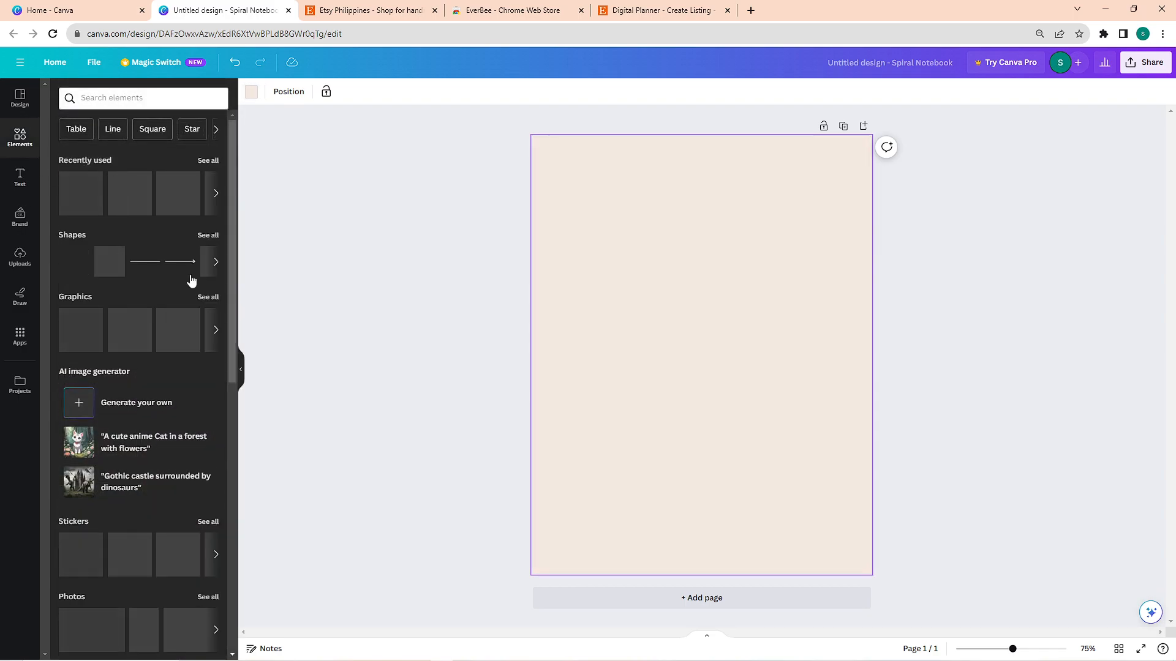
Search the elements for "rectangle" and add a rectangle shape to the page
scroll(192, 299, down, 3)
scroll(191, 301, down, 15)
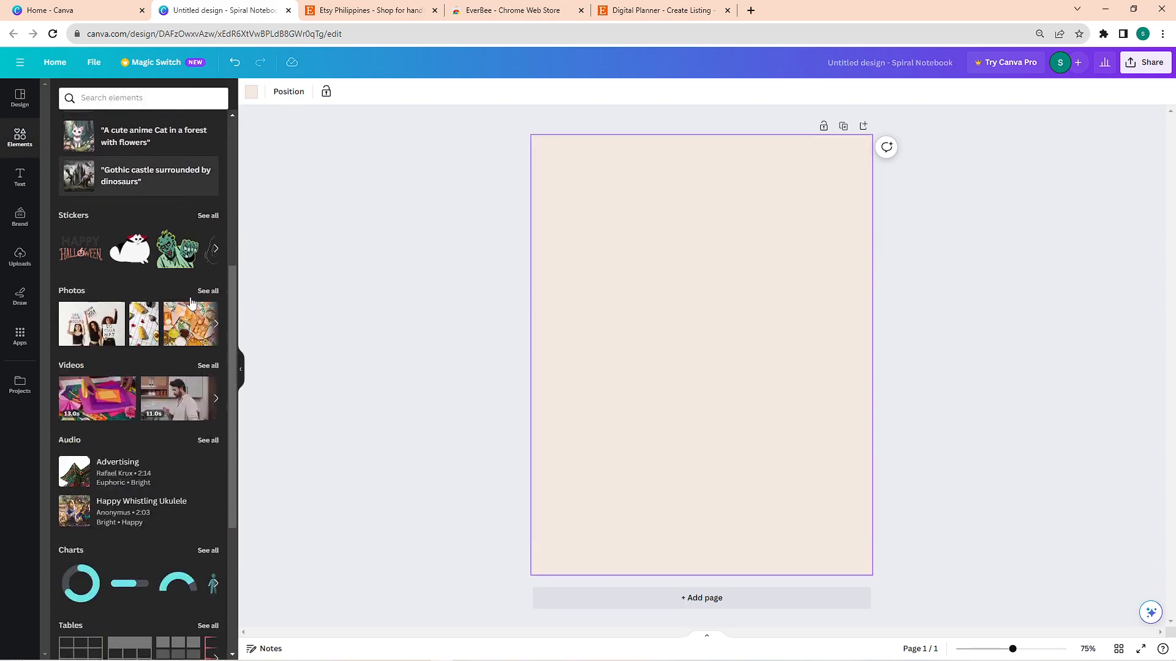
scroll(193, 301, down, 5)
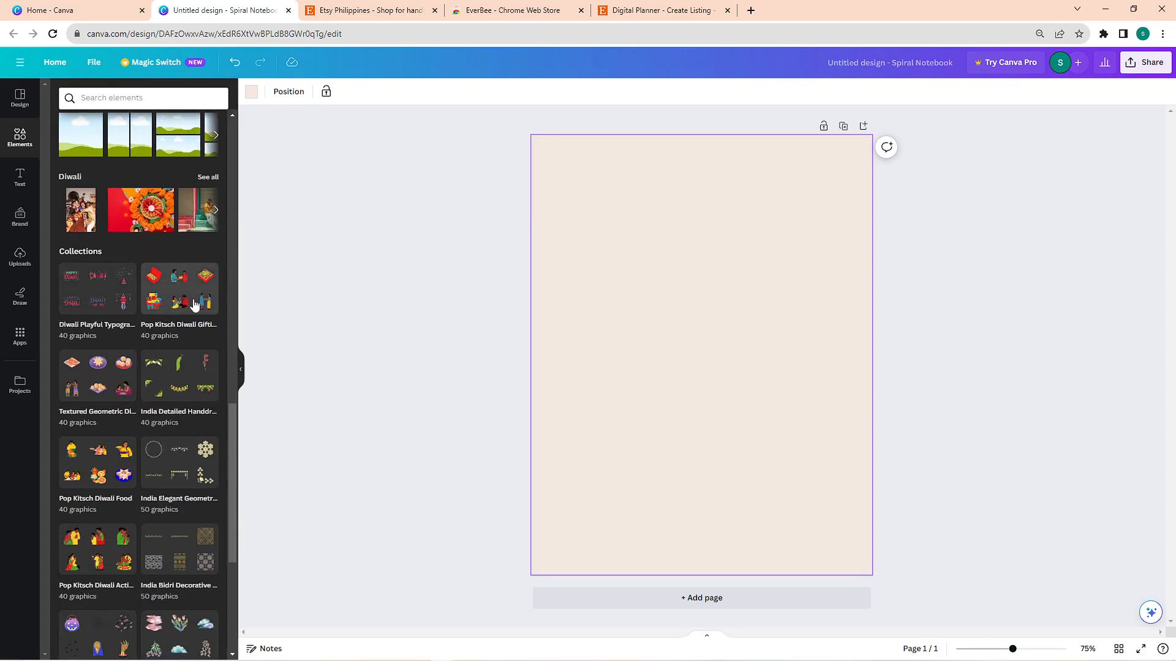
scroll(194, 304, down, 8)
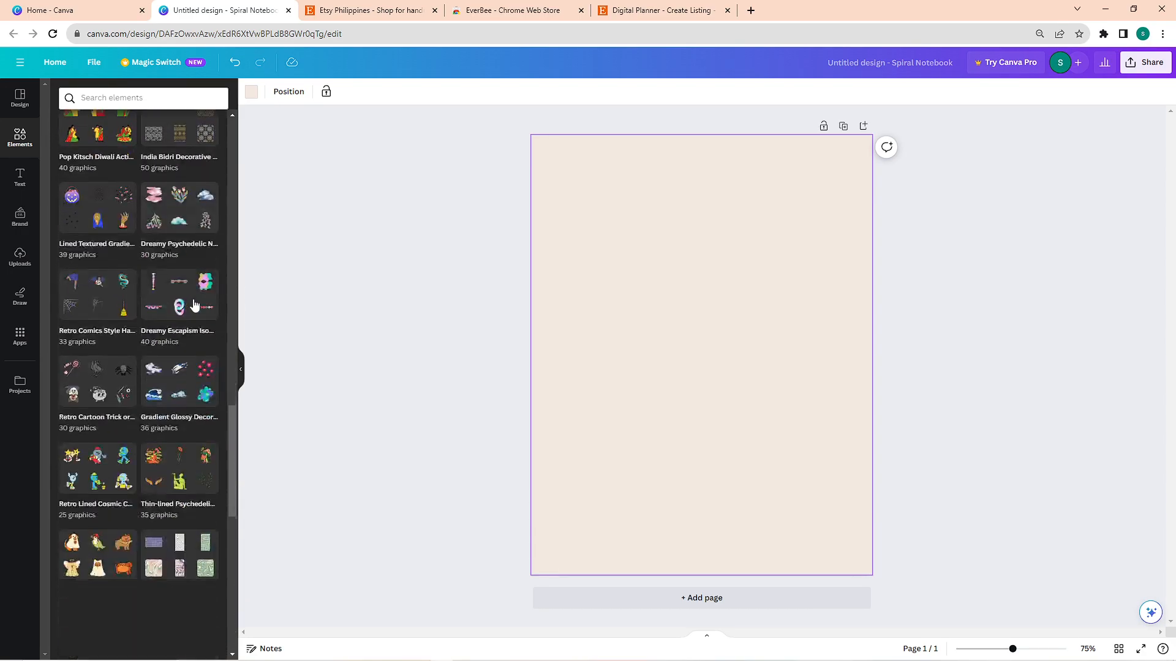
scroll(196, 304, up, 10)
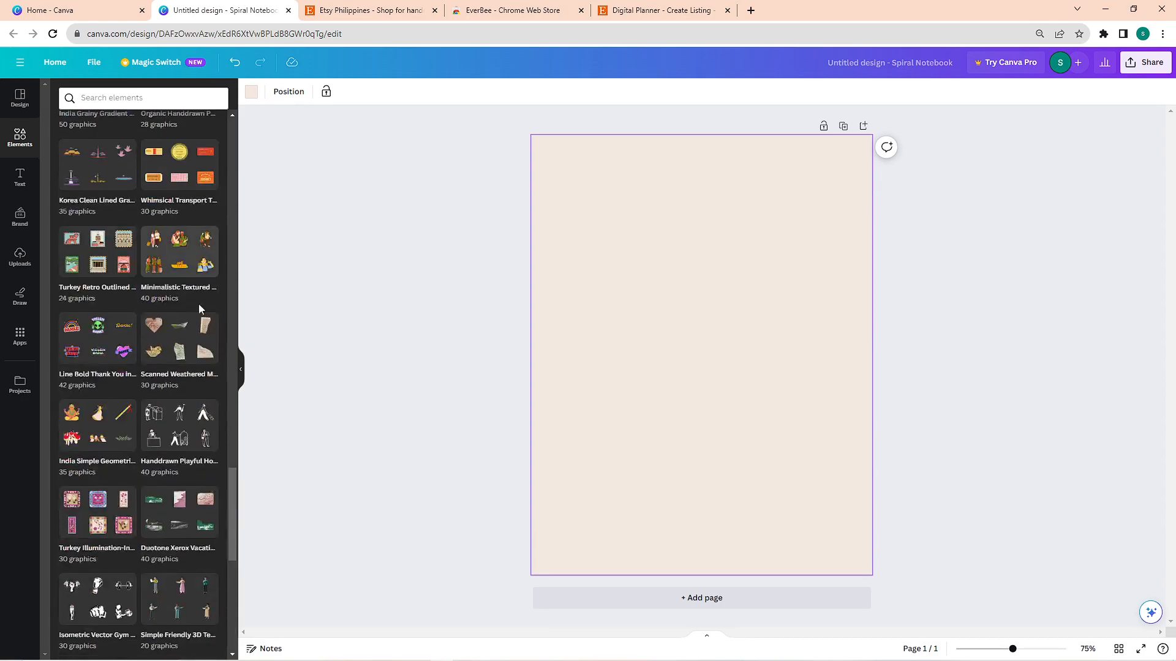
scroll(178, 413, up, 10)
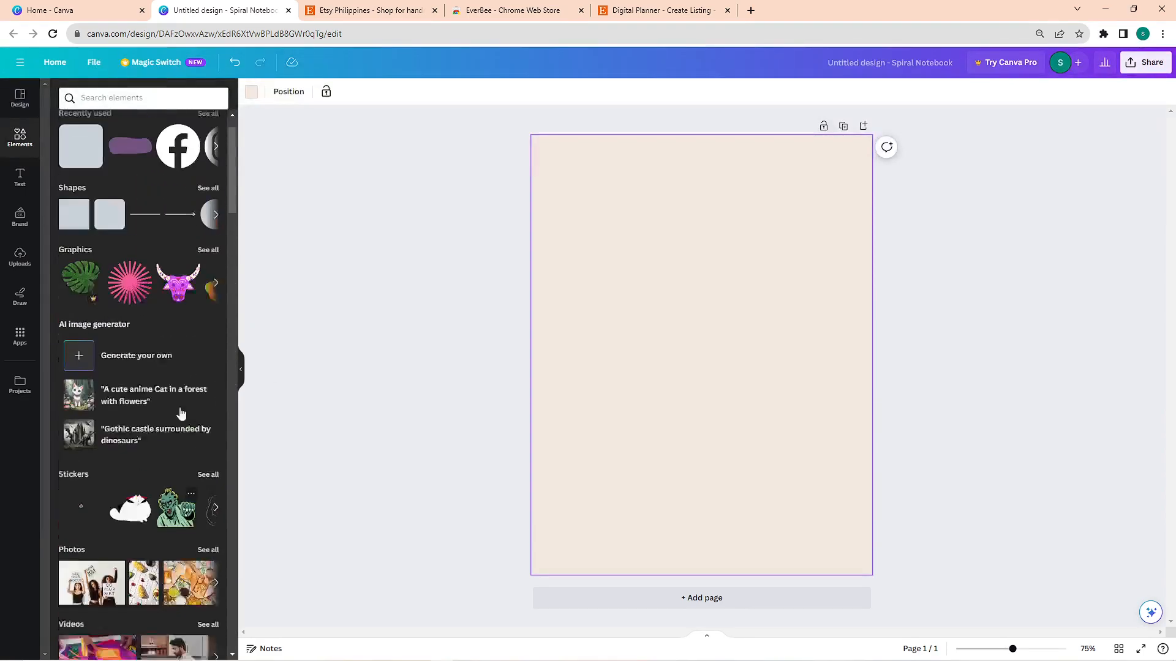
click(134, 98)
text(rectangle)
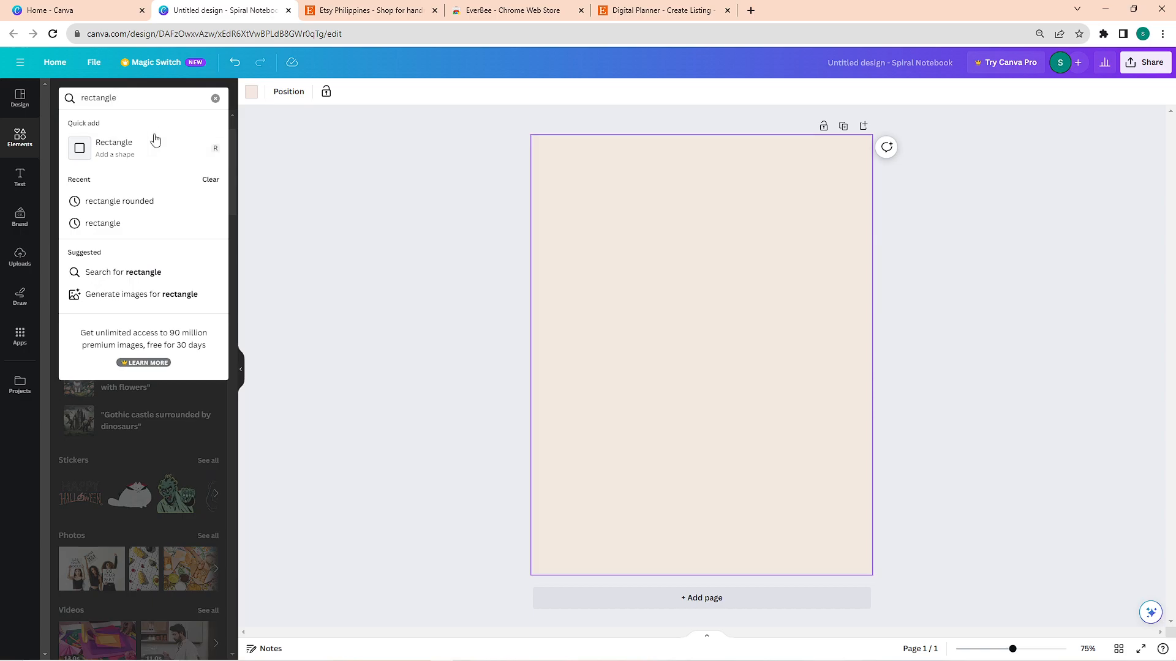
click(155, 140)
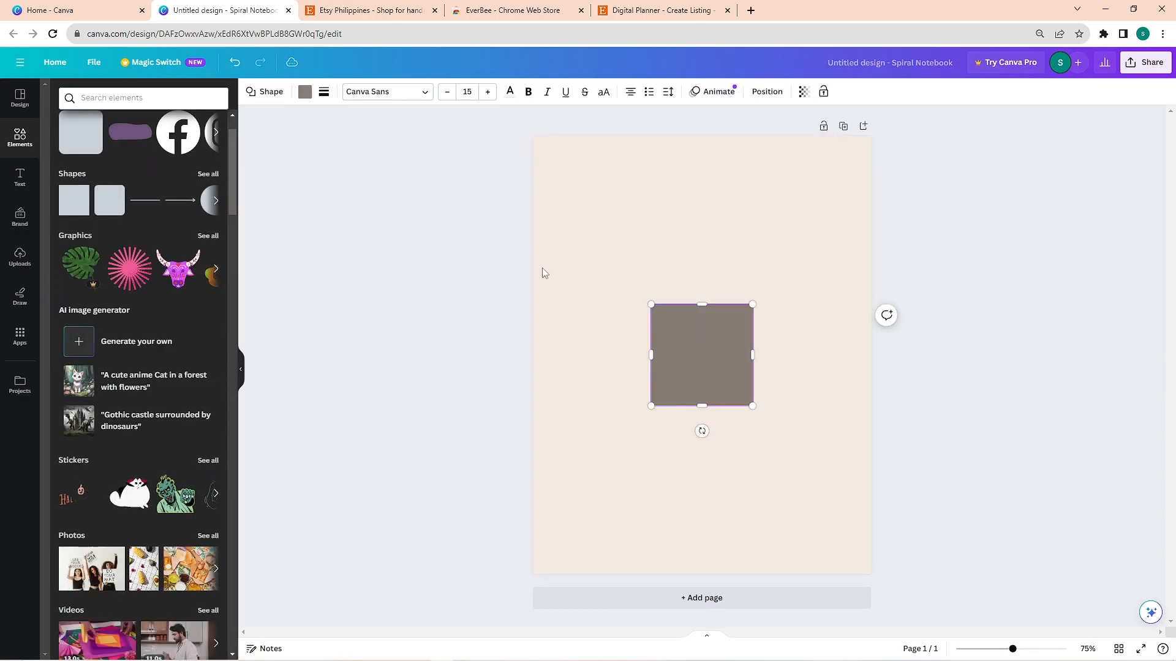
Look through the full list of available lines and shapes
scroll(164, 260, up, 1)
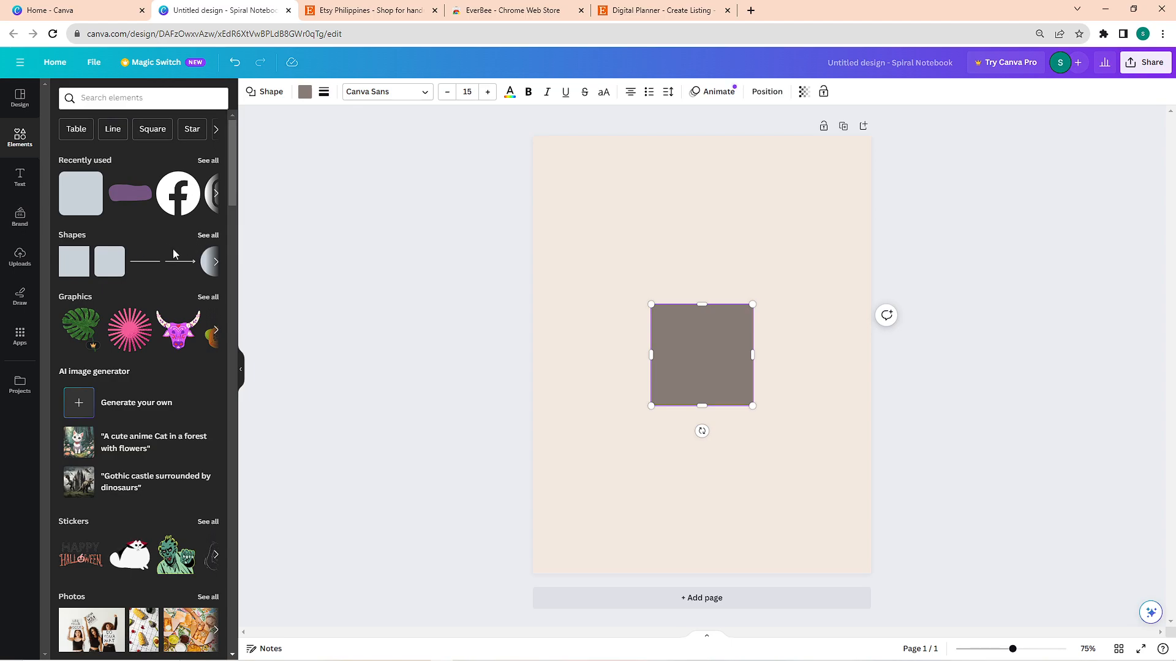
click(208, 236)
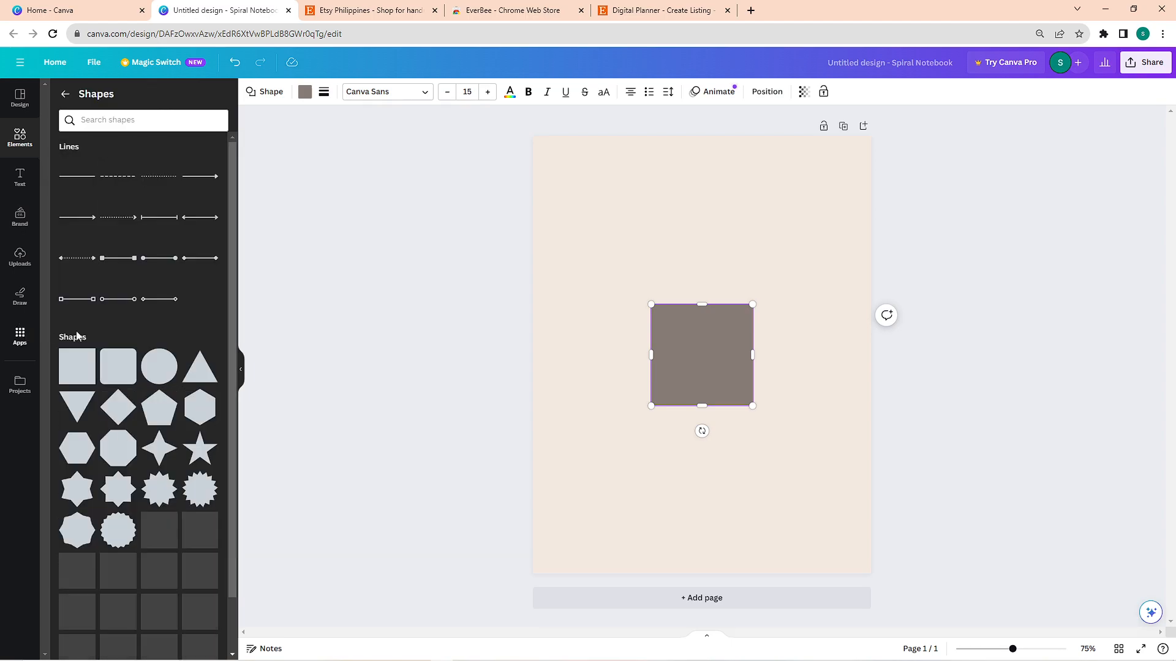
scroll(165, 400, down, 3)
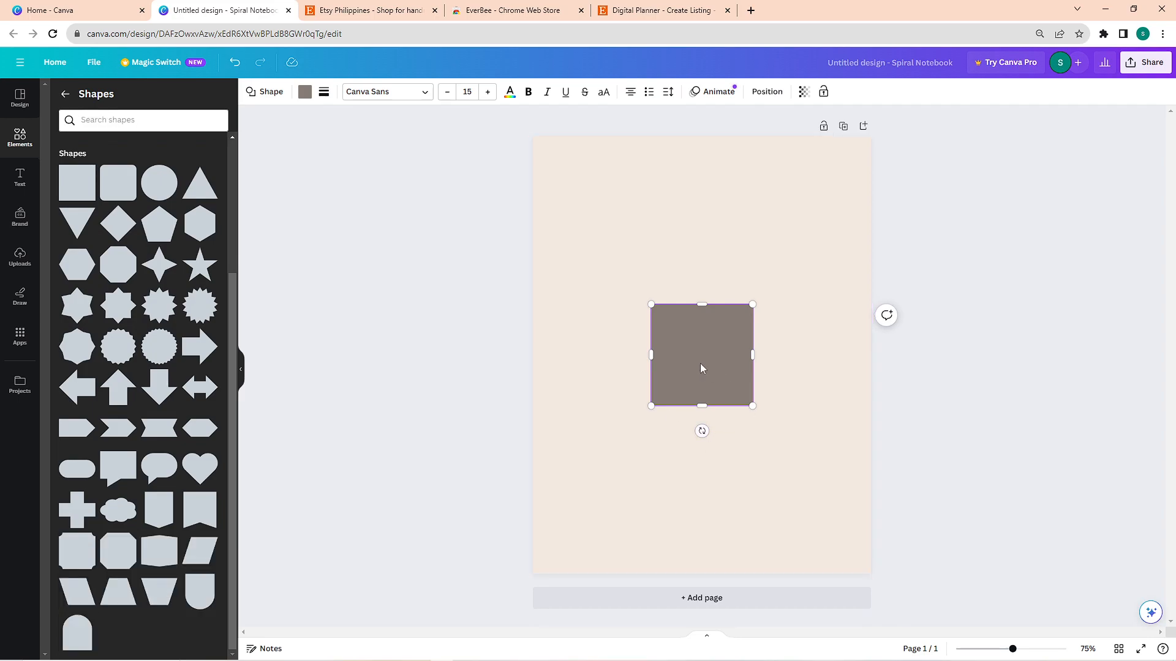
Remove the rectangle's fill color so that it has no color
click(305, 92)
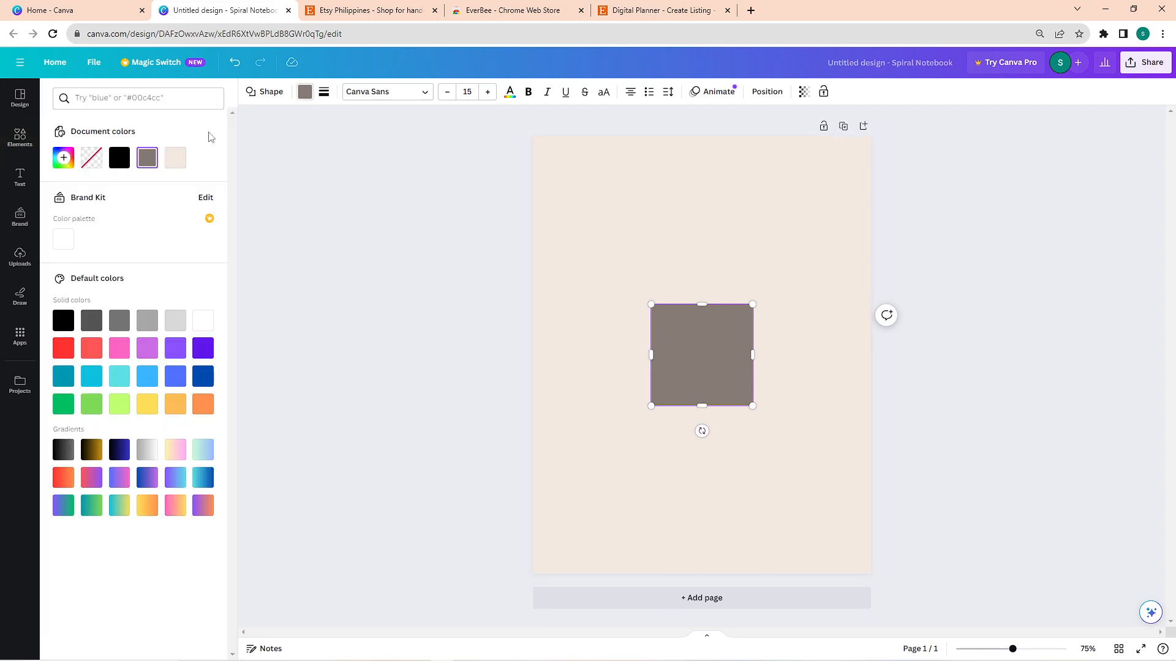
click(93, 161)
click(324, 92)
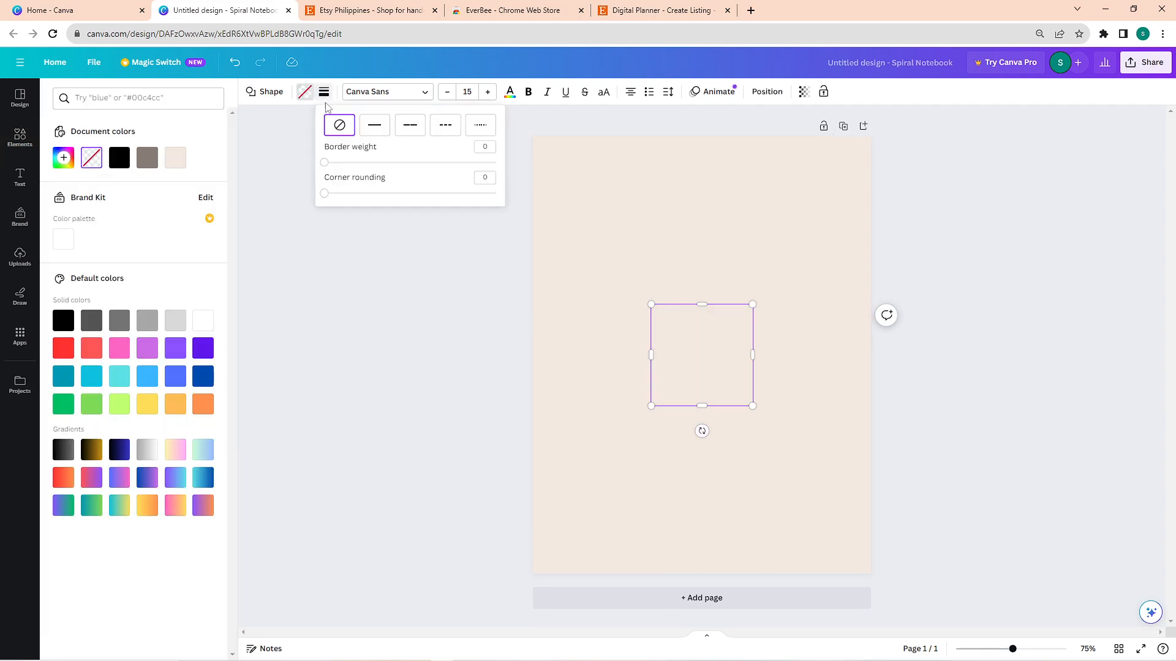
click(120, 159)
click(147, 158)
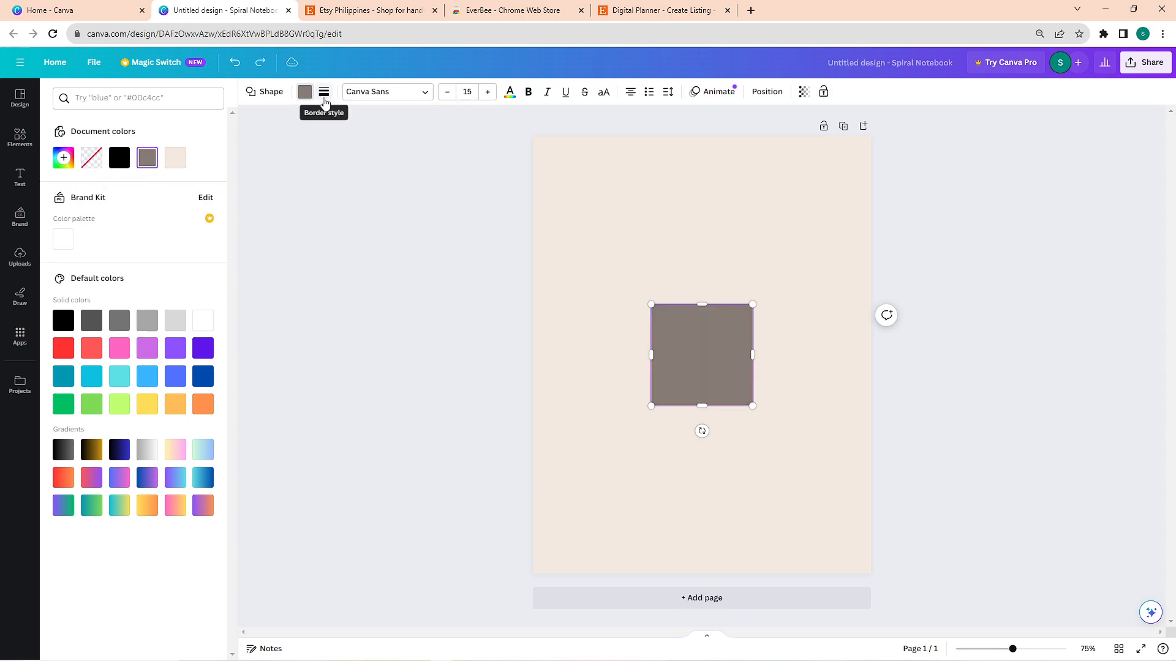
click(89, 164)
click(703, 336)
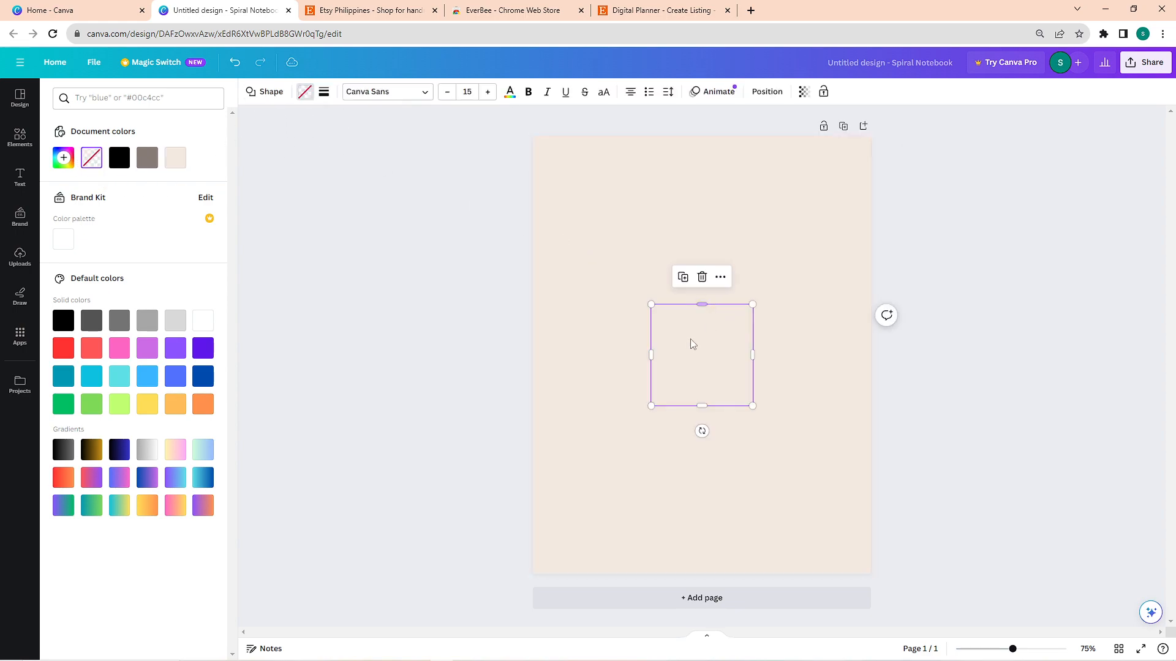
Give the unfilled rectangle a solid black border
click(311, 98)
click(322, 96)
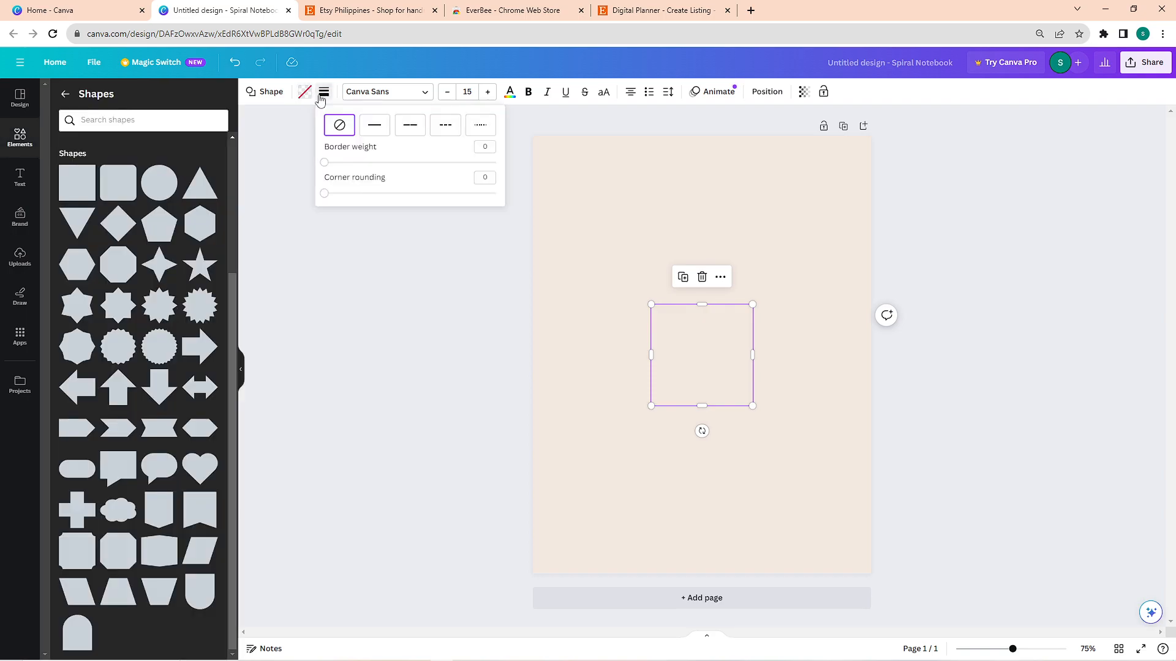
click(375, 126)
click(286, 277)
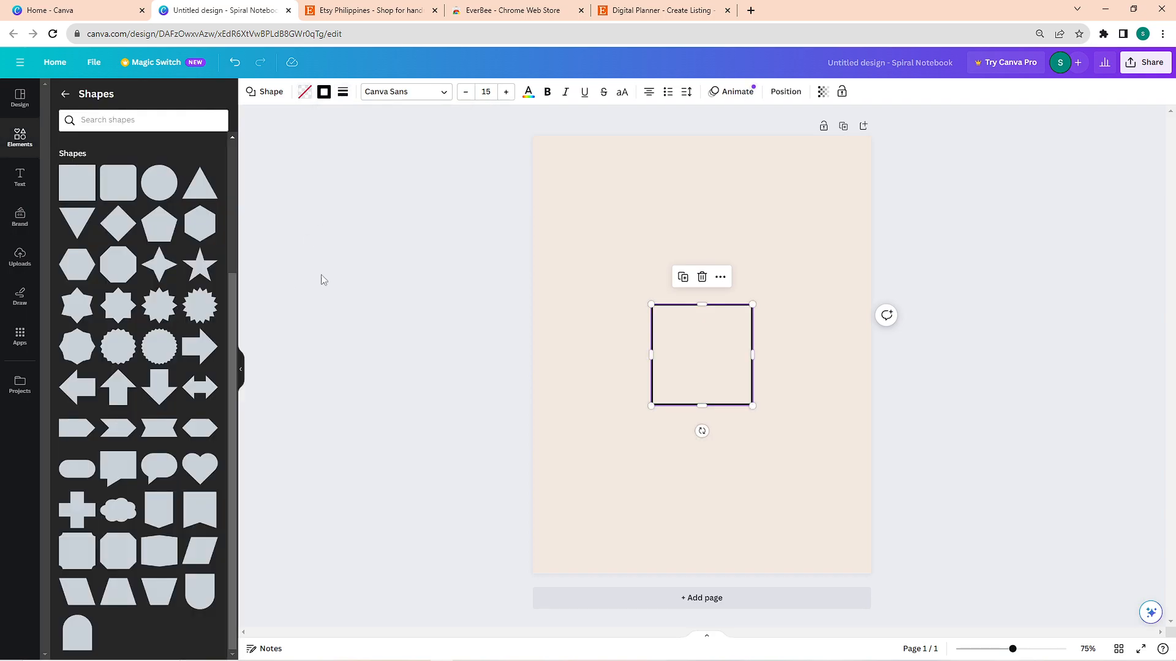
Switch to the Notepad note, read the list of planned planner sections and hide the note again
key(alt+Tab)
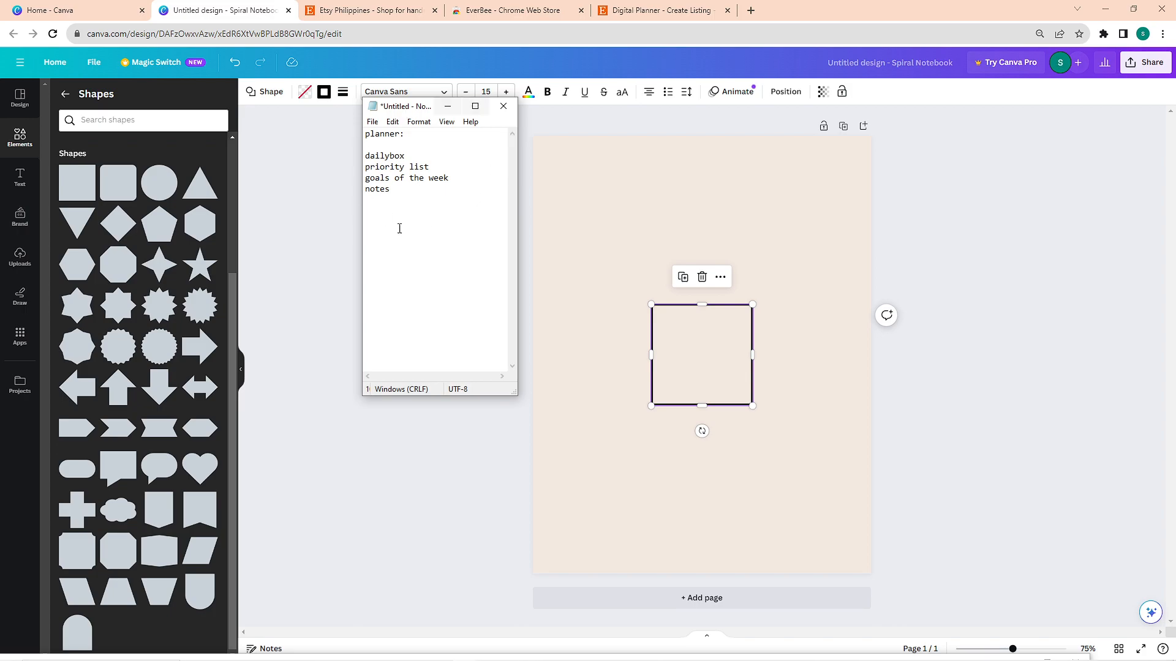
drag(427, 108, 1034, 193)
click(1082, 186)
click(1133, 7)
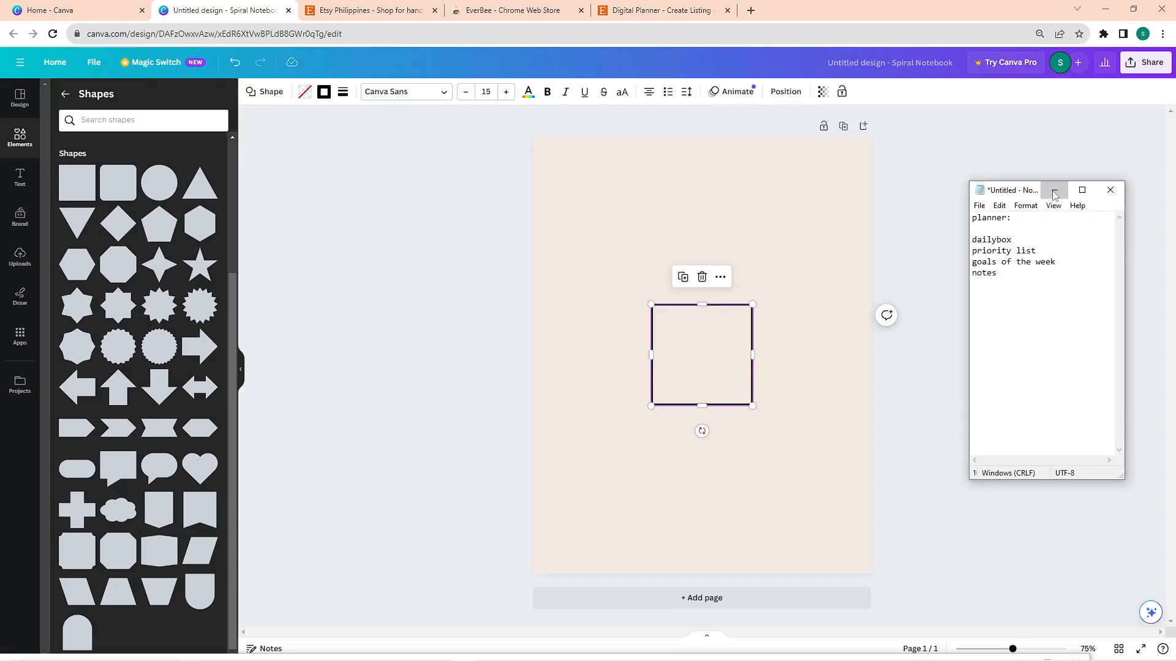
click(1054, 191)
Move the rectangle to the page's upper-left area, thin its border and reshape it into a wide, low box
drag(729, 395, 634, 302)
click(343, 92)
drag(335, 162, 329, 163)
drag(601, 311, 601, 286)
drag(651, 249, 684, 249)
Duplicate the wide box down the page's left half to form an evenly spaced column of seven boxes
drag(618, 288, 663, 405)
shift+click(674, 308)
drag(673, 304, 672, 470)
drag(711, 595, 665, 237)
click(735, 257)
Widen each of the seven boxes to the same width, just short of the page's middle, and nudge the column
click(659, 236)
drag(670, 231, 701, 233)
drag(671, 281, 691, 281)
drag(702, 231, 691, 231)
drag(670, 332, 691, 332)
drag(671, 382, 691, 383)
drag(671, 432, 691, 433)
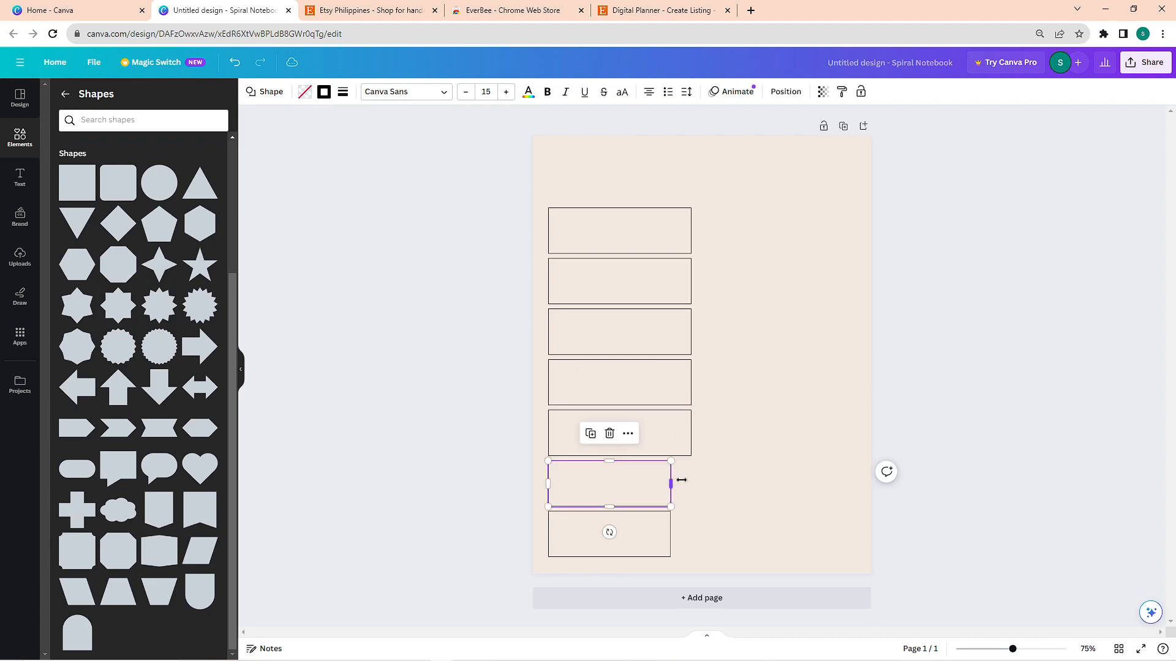
drag(670, 484, 691, 484)
drag(670, 535, 691, 535)
drag(948, 254, 613, 566)
drag(620, 382, 621, 377)
Duplicate a box beside the column, stretch it taller and copy it to build a second column of three large boxes
key(ctrl+d)
drag(622, 226, 773, 226)
drag(773, 248, 774, 476)
key(ctrl+d)
drag(774, 350, 778, 325)
drag(774, 427, 773, 404)
drag(774, 477, 776, 453)
key(ctrl+d)
drag(774, 404, 774, 524)
drag(774, 584, 774, 551)
drag(947, 183, 588, 567)
click(1074, 278)
Examine the color palette image with its hex codes on page 2
scroll(911, 407, down, 7)
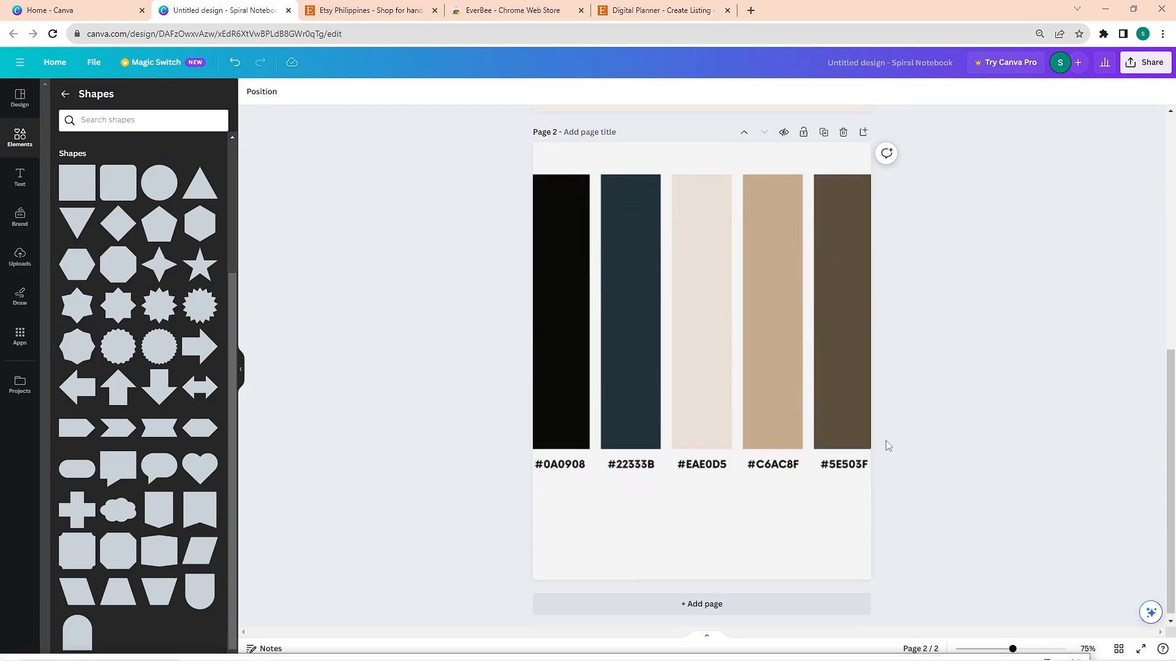
scroll(873, 456, up, 1)
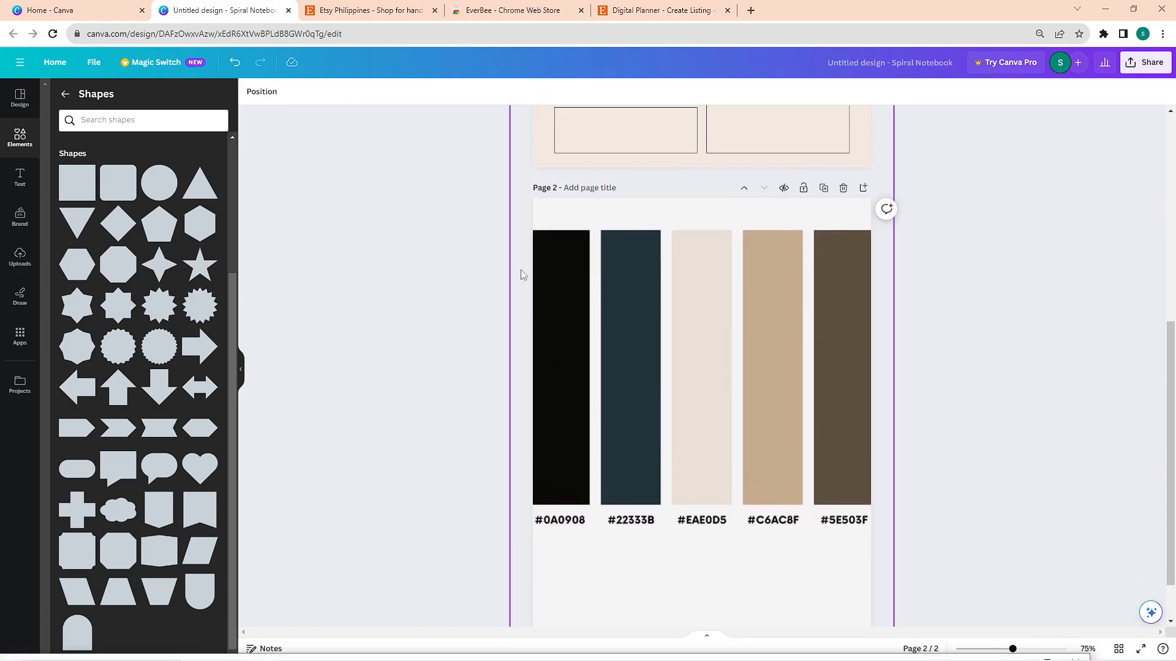
scroll(967, 482, down, 1)
drag(754, 423, 756, 422)
click(1021, 373)
Select all the boxes in both columns on page 1 and set their border color to the palette image's black
scroll(778, 506, up, 6)
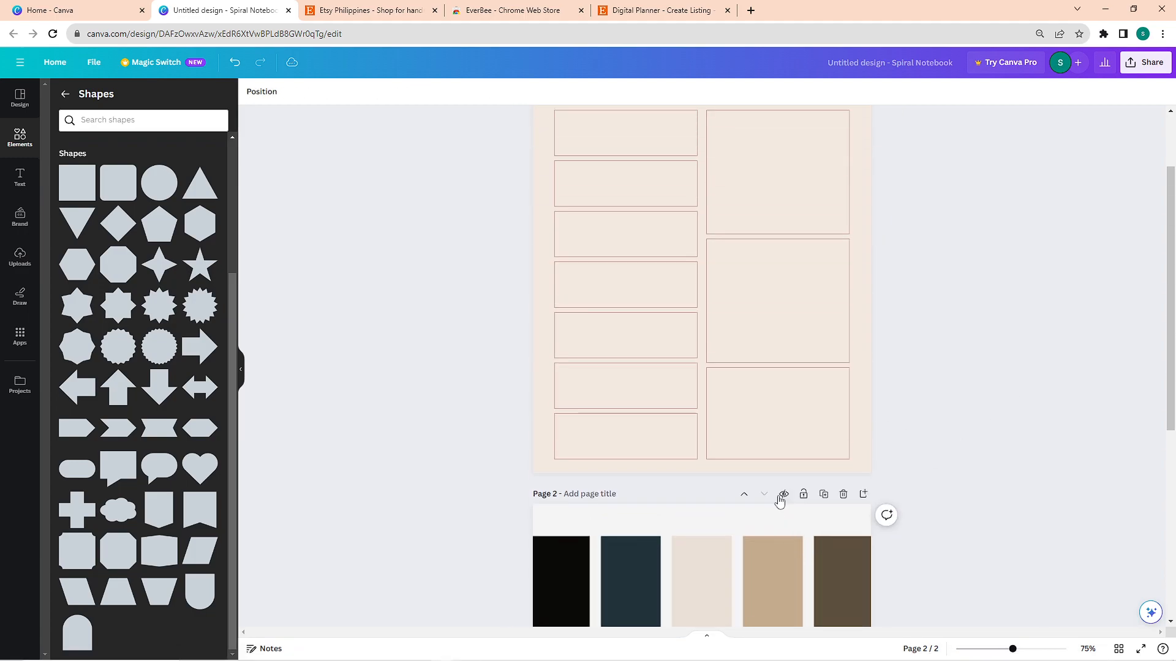
scroll(778, 506, up, 2)
click(637, 221)
shift+click(645, 292)
shift+click(659, 343)
shift+click(665, 392)
shift+click(667, 438)
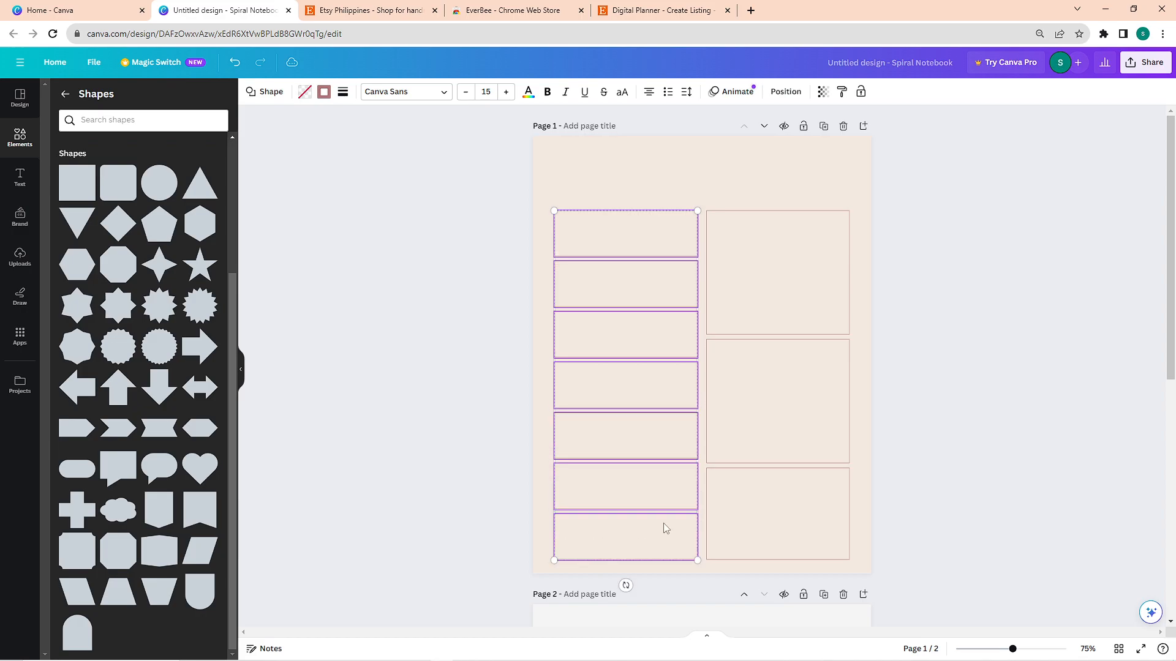
shift+click(754, 306)
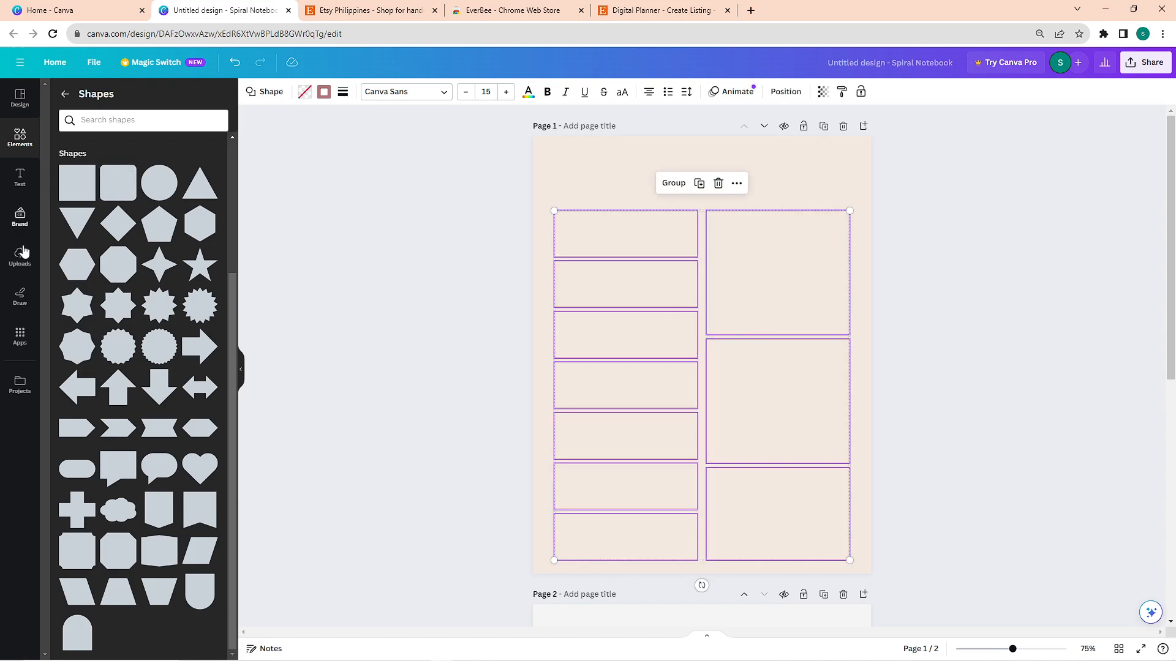
click(324, 91)
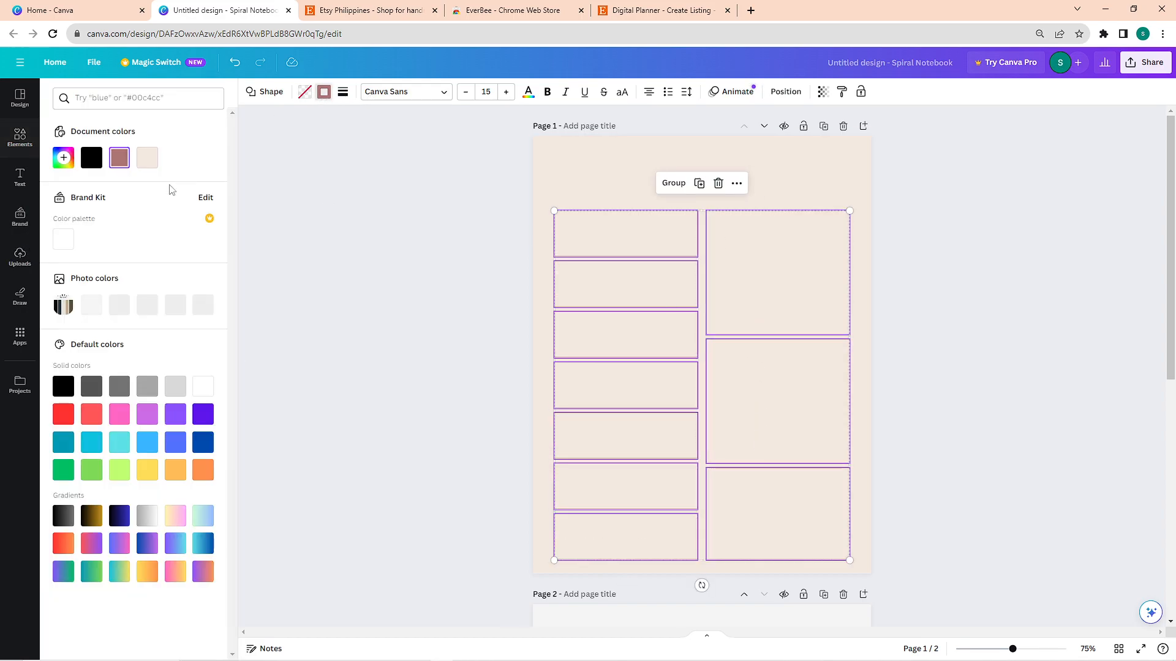
click(138, 310)
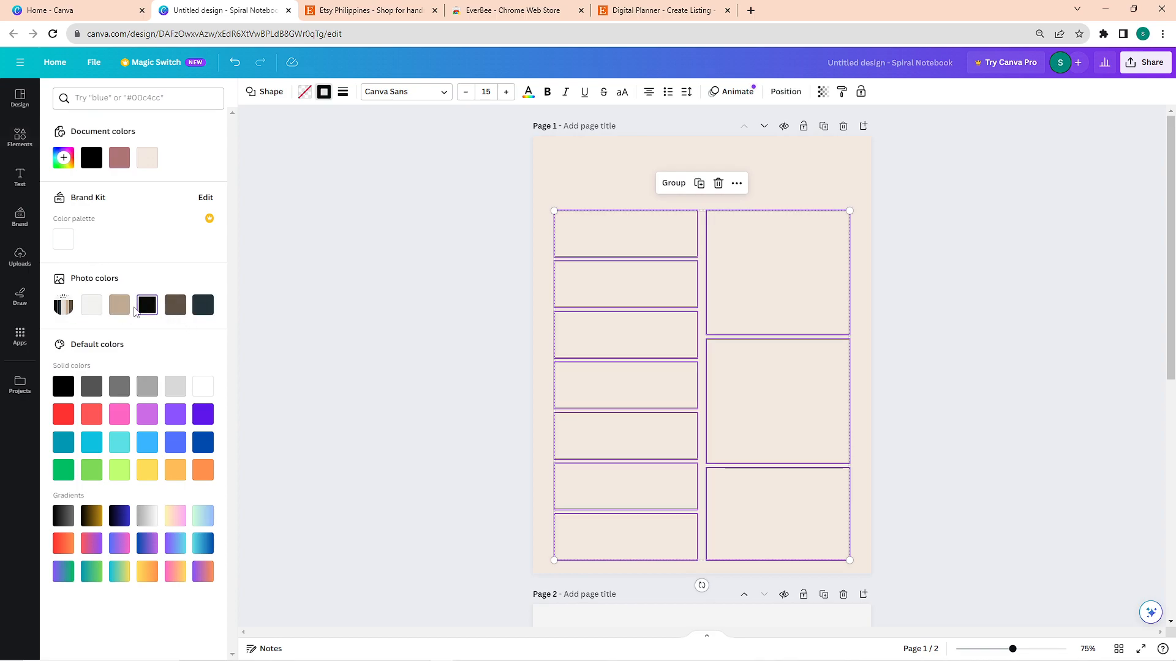
Try the palette image's tan and brown on the borders of all the boxes, ending with its dark navy
click(123, 311)
click(175, 313)
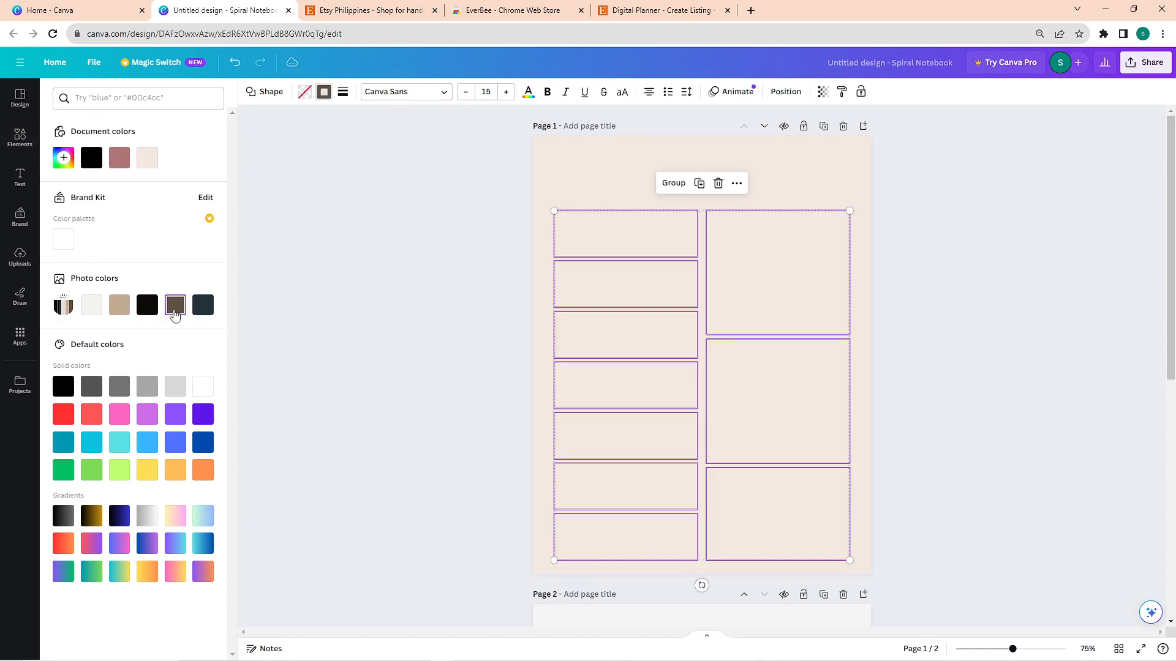
click(200, 314)
click(332, 286)
click(1006, 295)
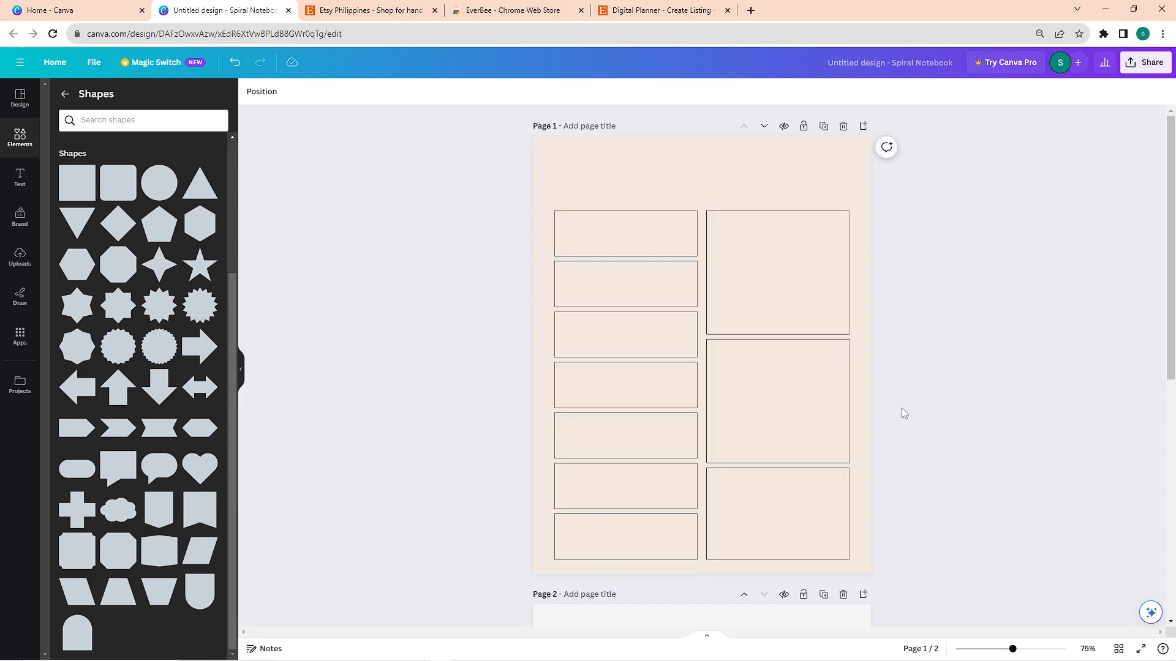
mouse_move(571, 660)
scroll(918, 486, down, 5)
scroll(949, 481, up, 5)
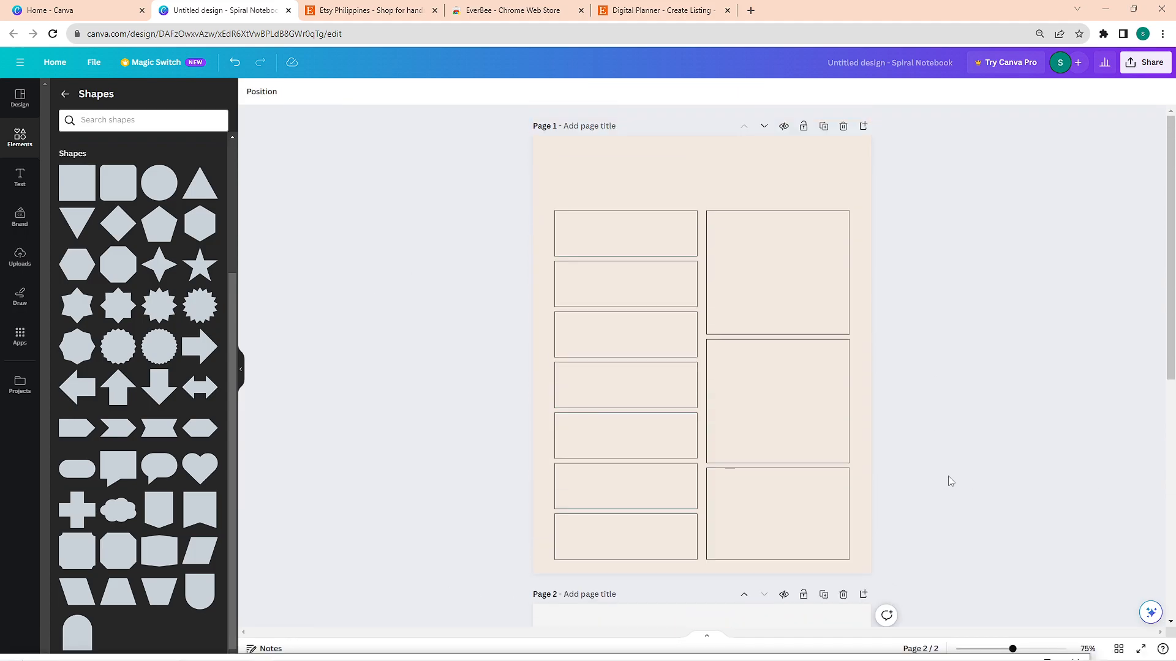
Search the elements library for "flowers" and browse all the graphics results
click(93, 118)
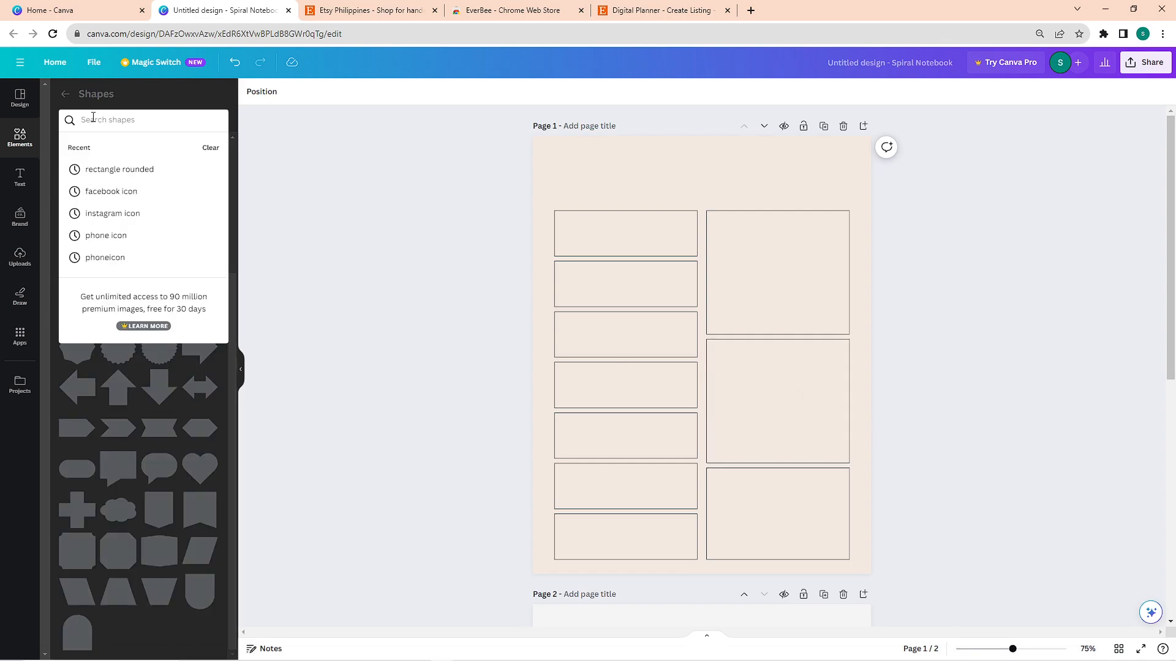
text(flower)
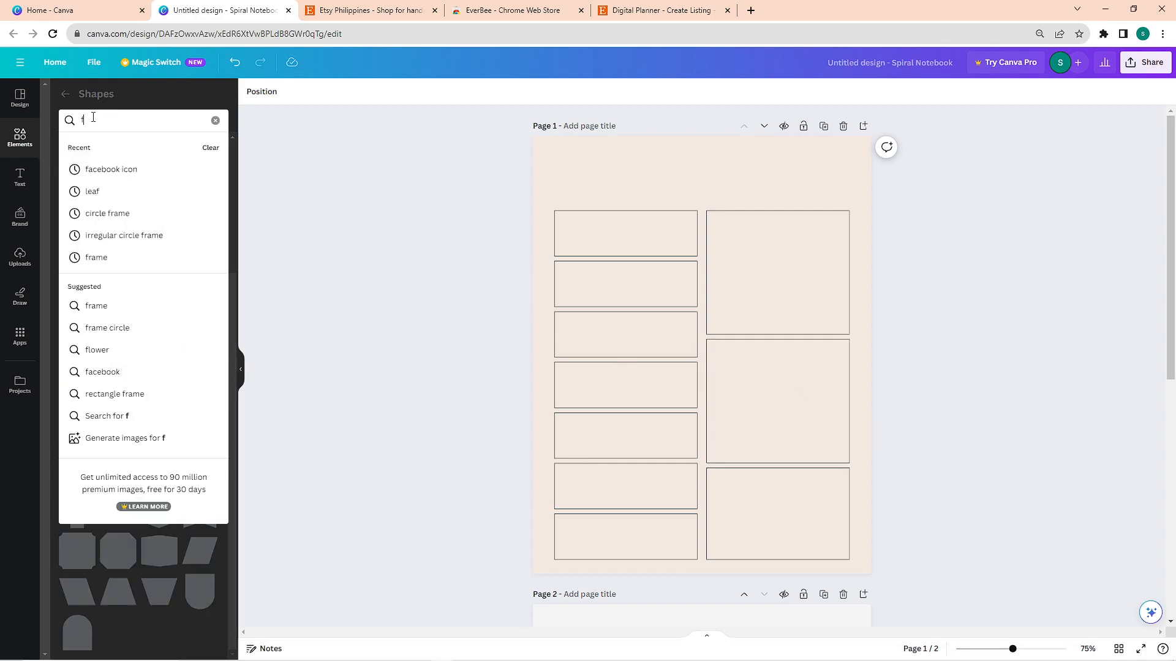
key(BackSpace)
text(flower)
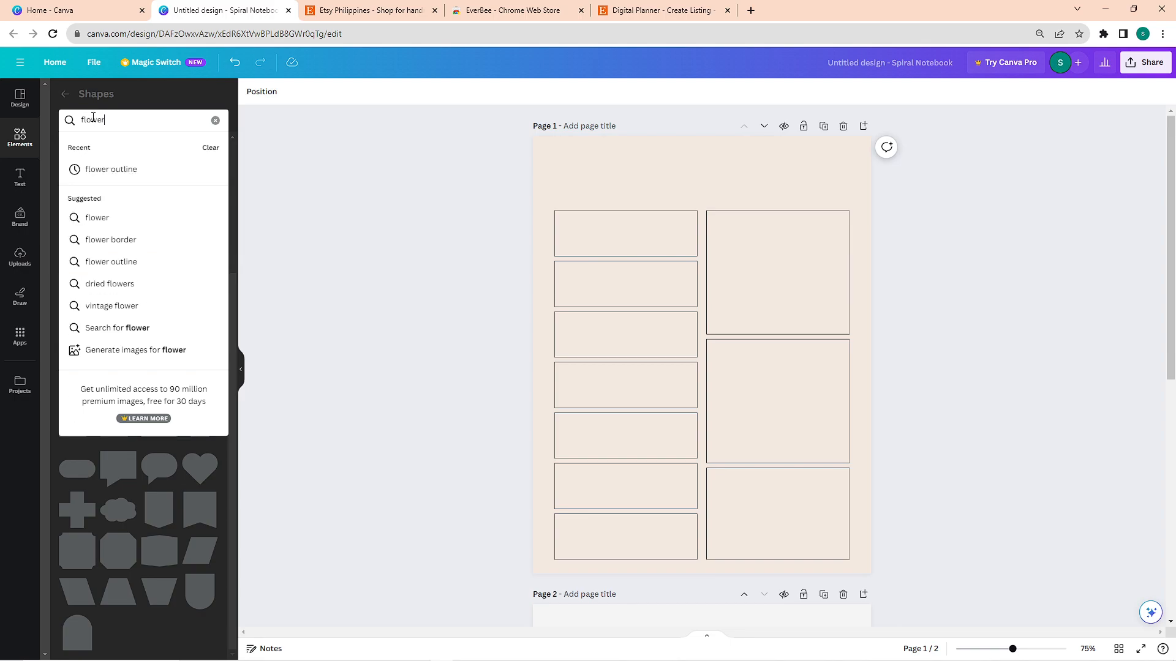
text(s)
key(Return)
click(65, 94)
click(127, 97)
text(flowers)
key(Return)
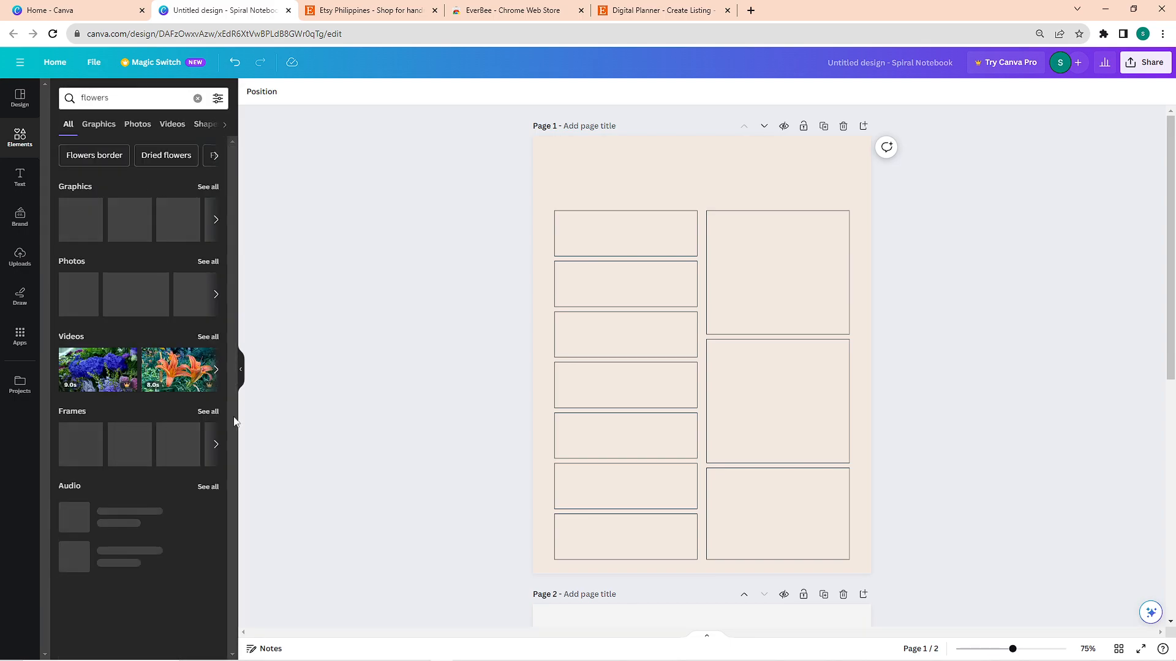
click(209, 187)
scroll(169, 435, down, 10)
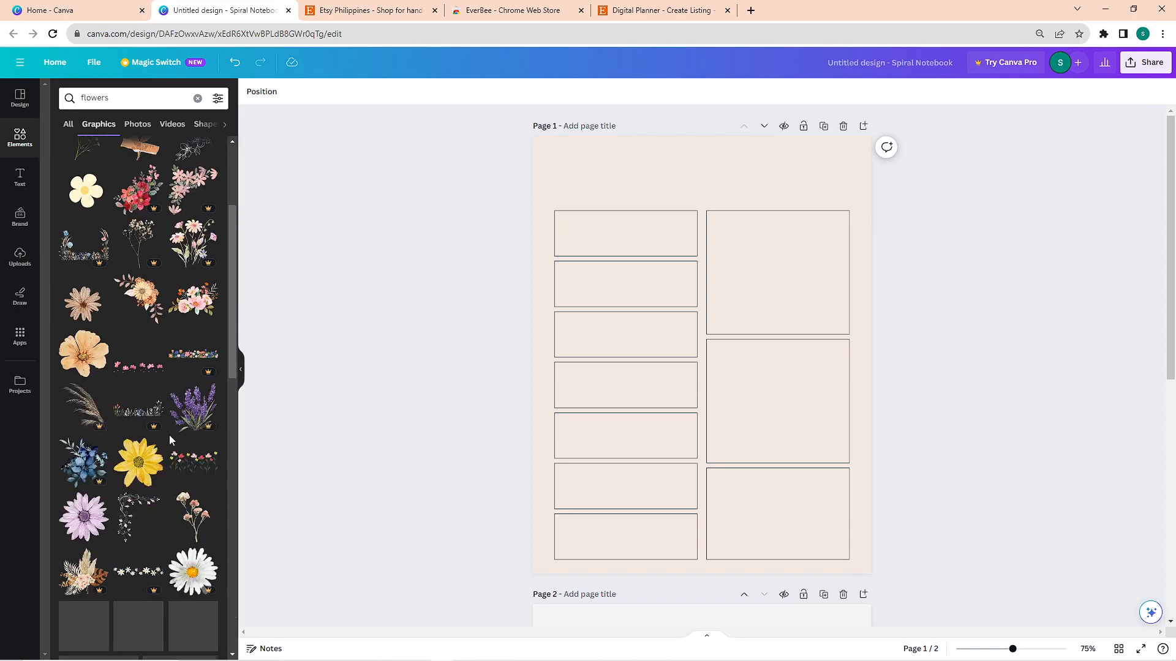
Search the graphics for "flowers shadow" and place a small flower shadow in the planner page's lower-left corner
click(157, 102)
text(shadow)
key(Return)
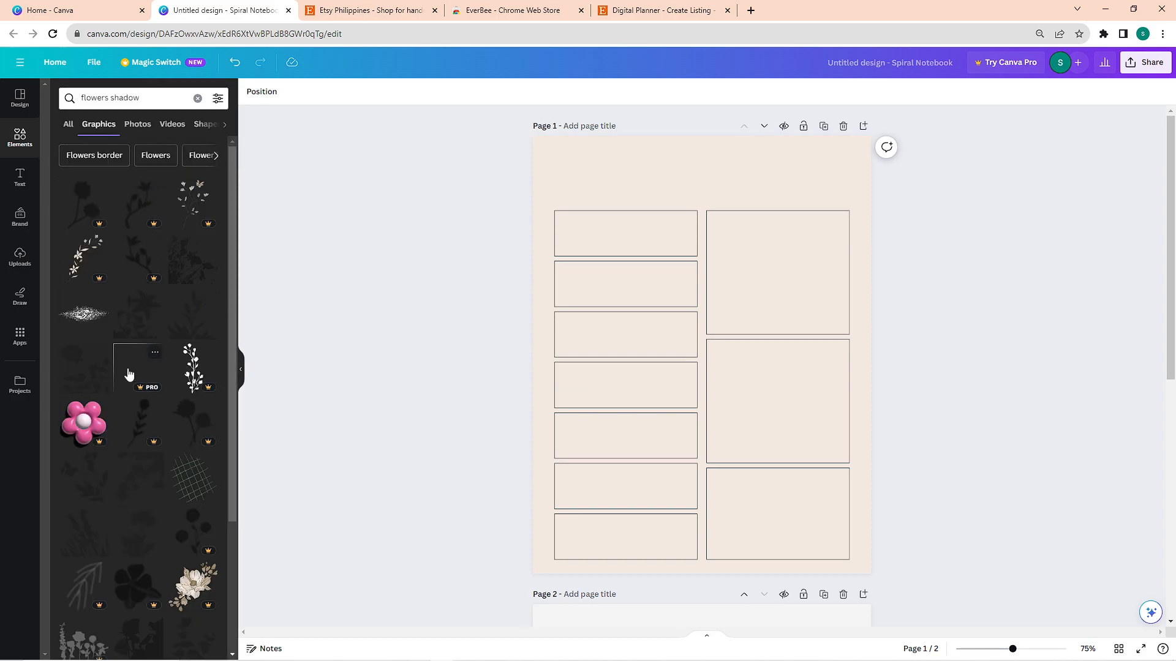
click(139, 546)
drag(836, 176, 562, 517)
click(296, 467)
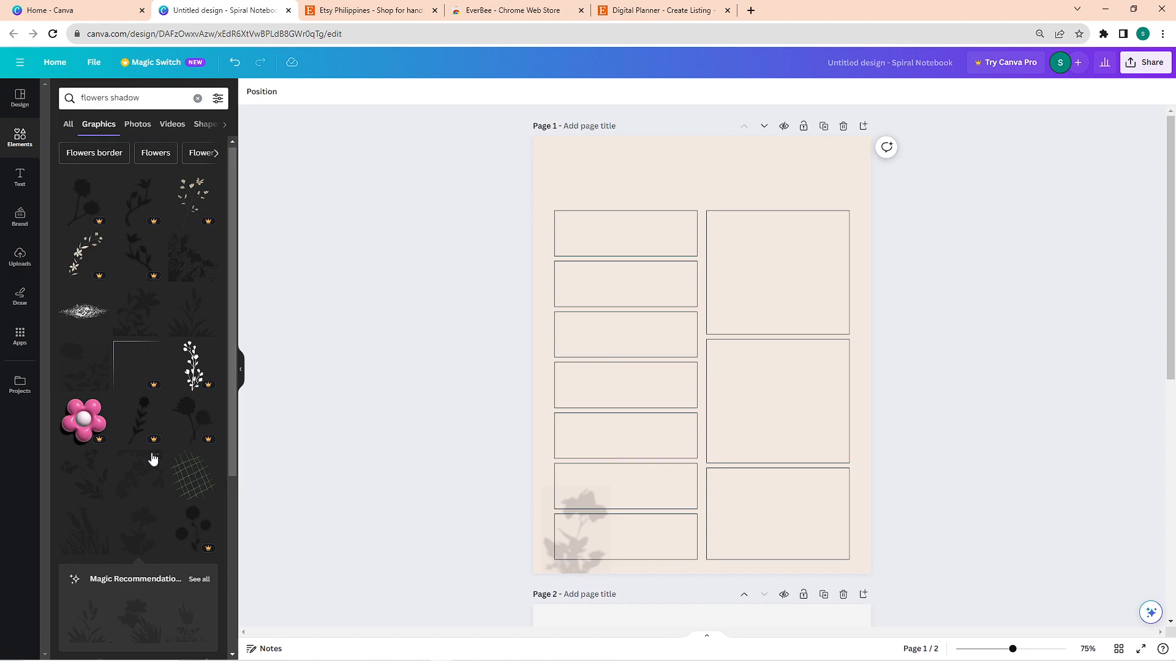
Add a larger flower shadow to the page's lower-right corner and shrink it to about half the page width
scroll(152, 459, down, 4)
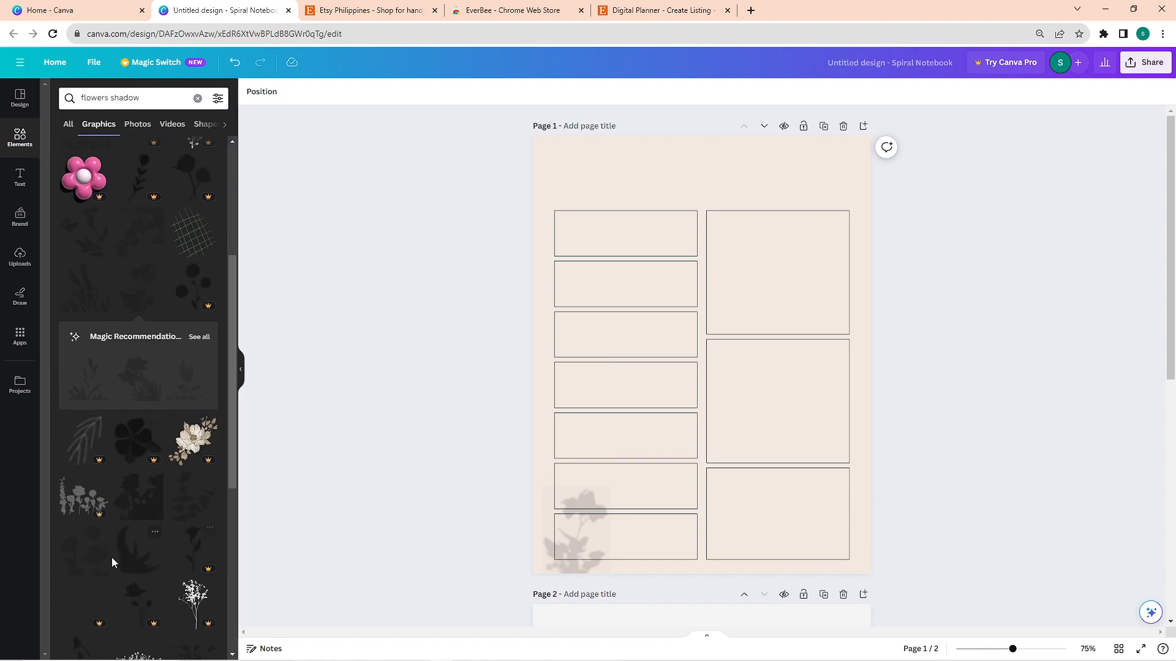
drag(105, 566, 722, 377)
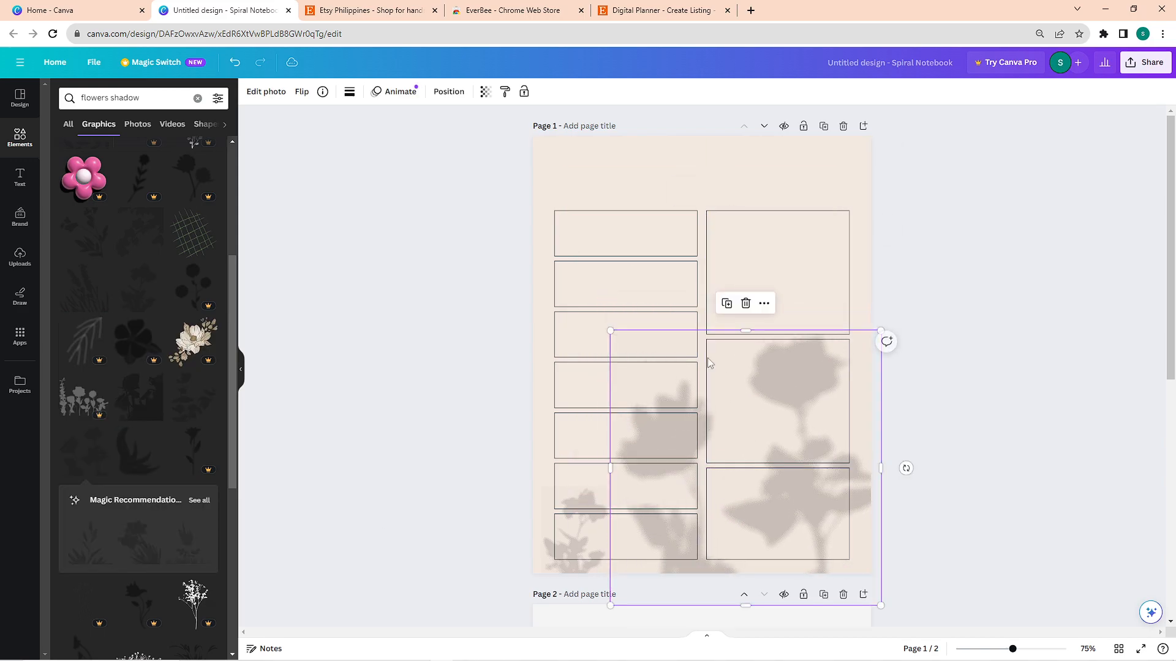
drag(610, 332, 689, 407)
click(857, 394)
Add a heading reading "Weekly Planner" to page 1
click(20, 178)
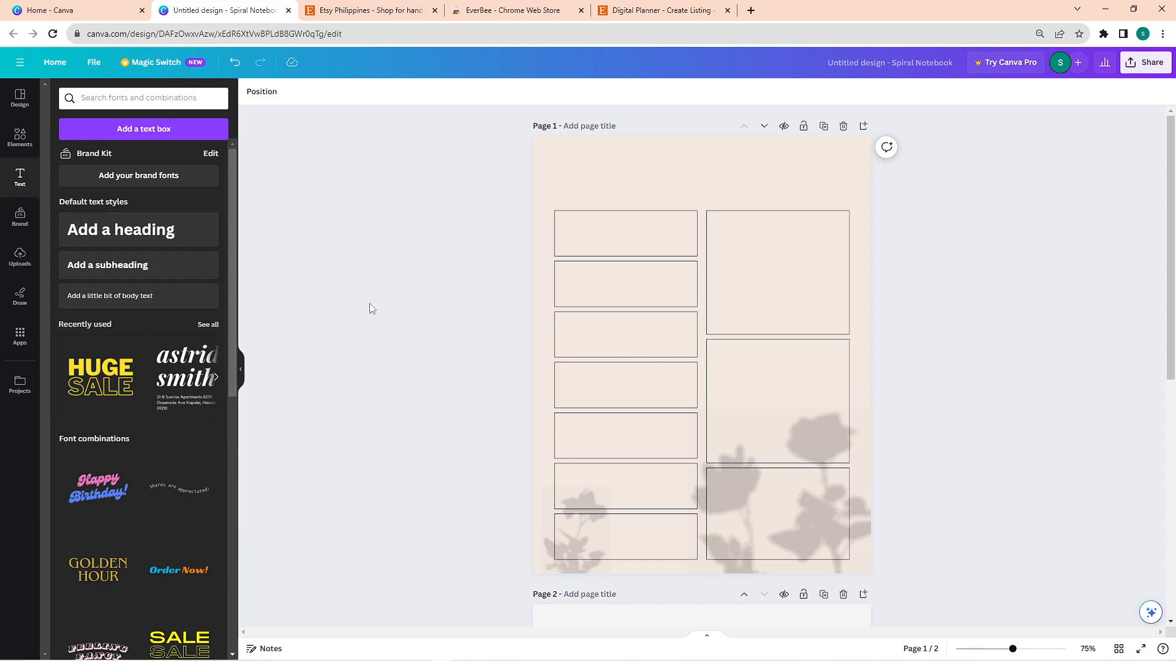
click(152, 229)
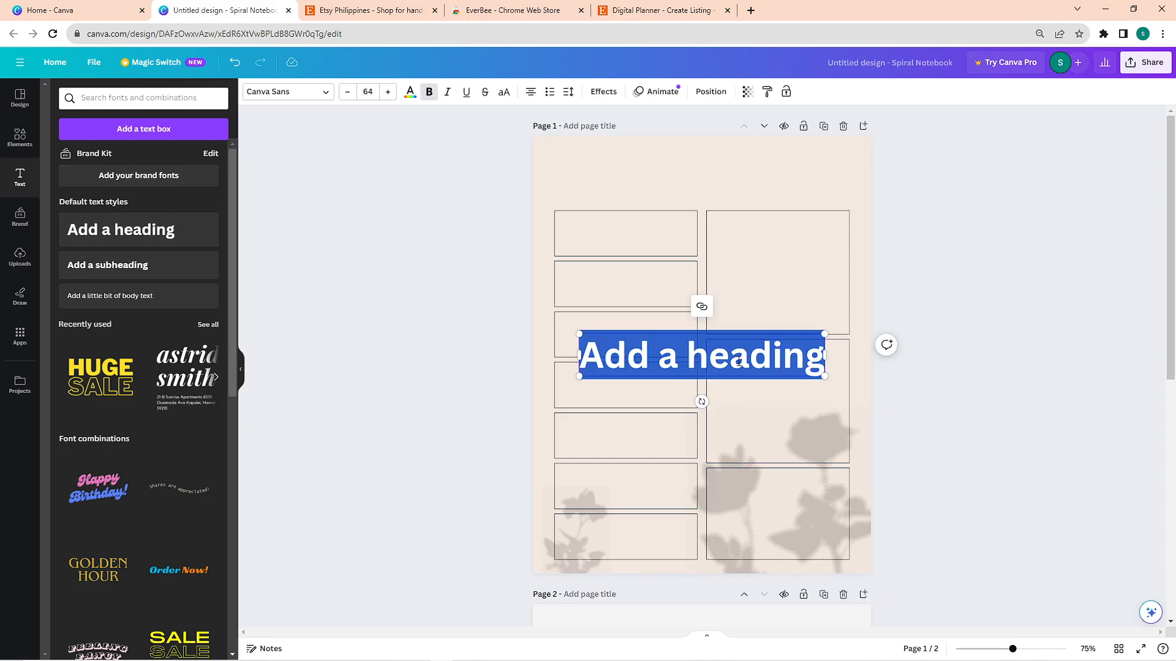
text(Week)
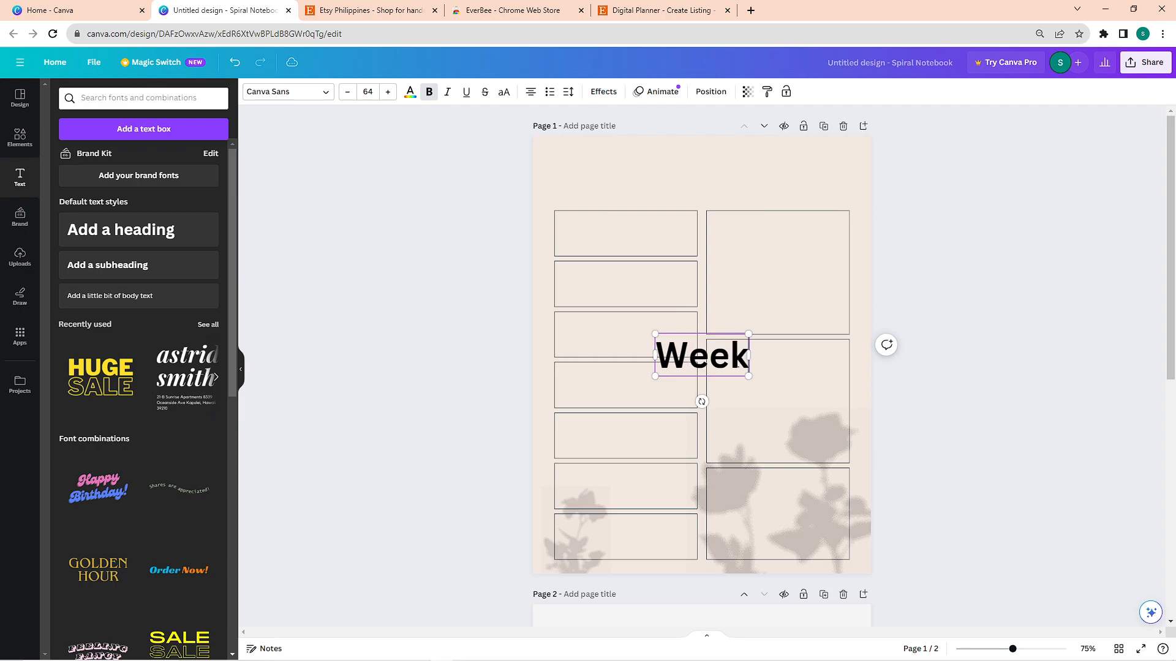
text(ly Planner)
key(ctrl+a)
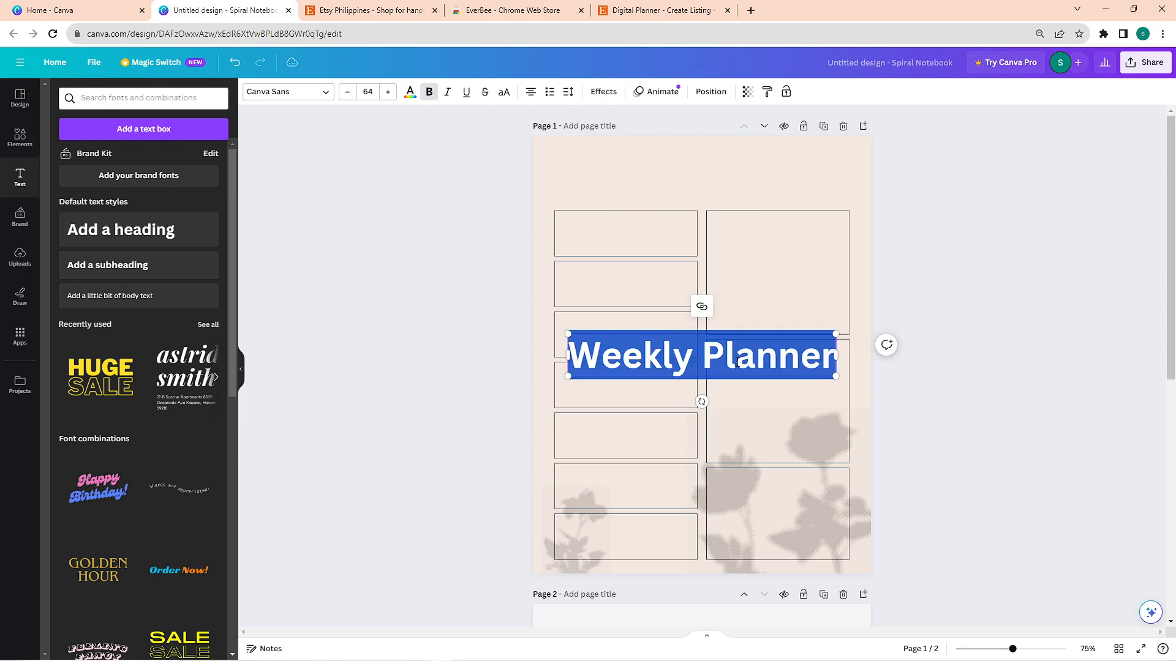
Change the "Weekly Planner" heading's font to Moontime
click(313, 92)
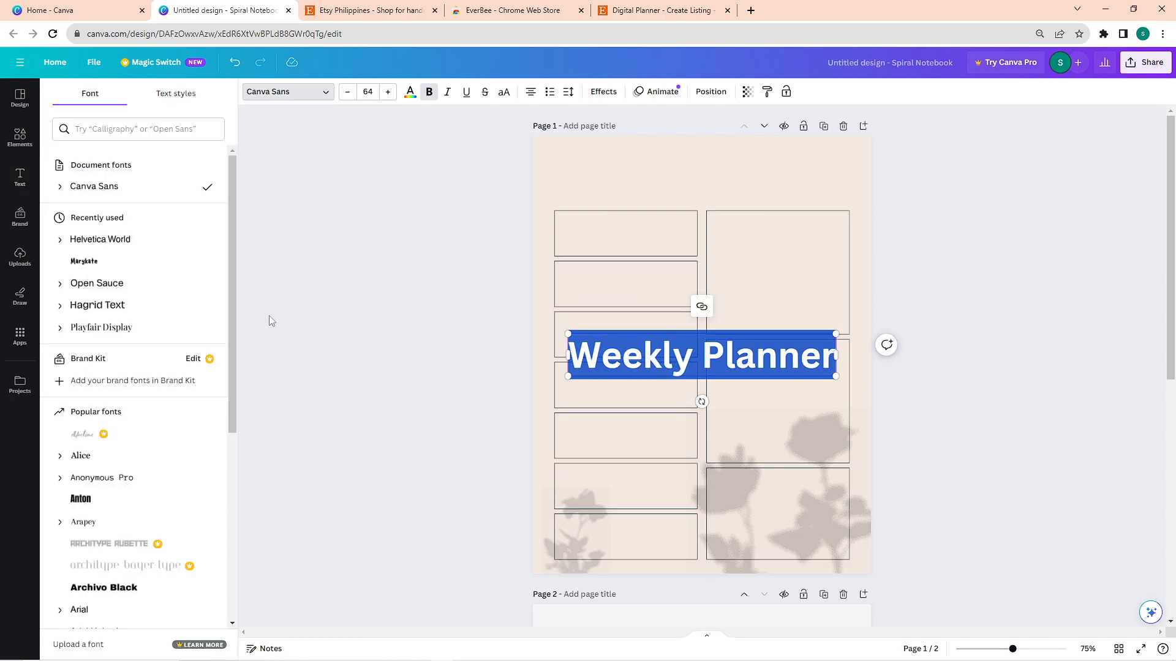
scroll(230, 245, down, 1)
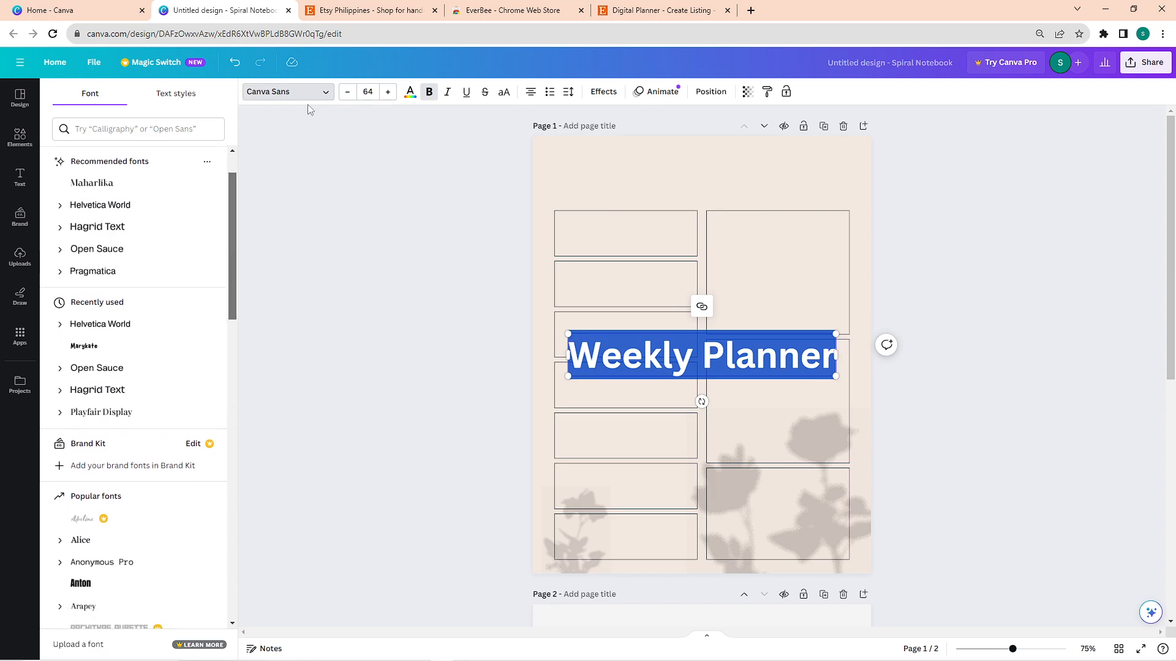
scroll(236, 194, down, 20)
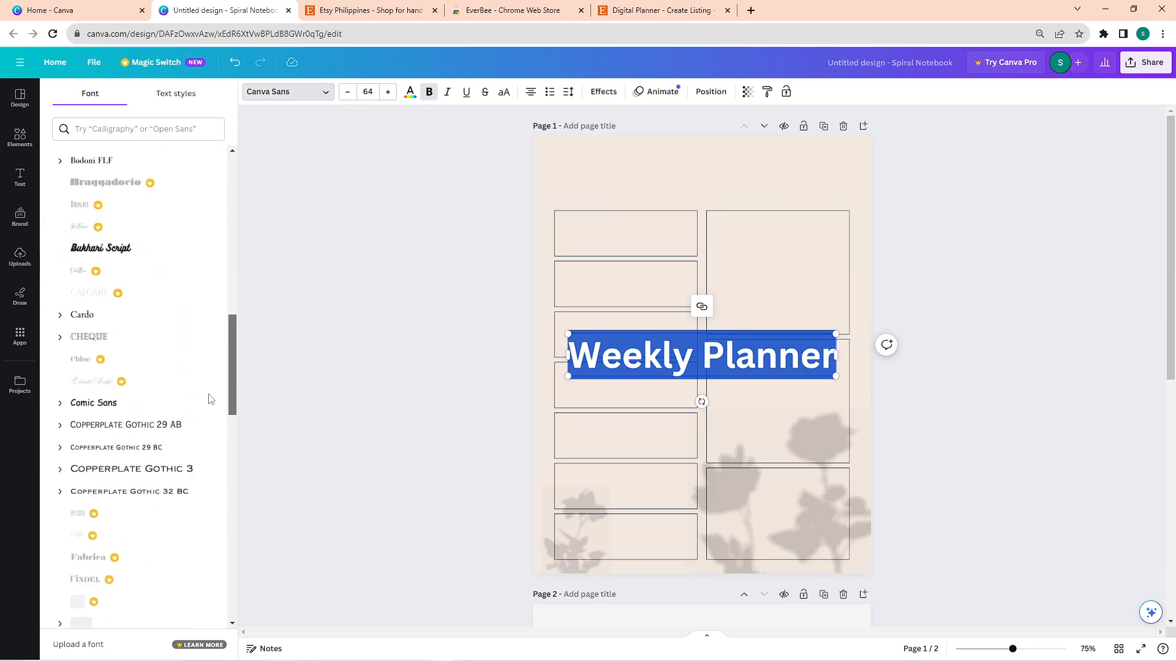
scroll(206, 457, down, 9)
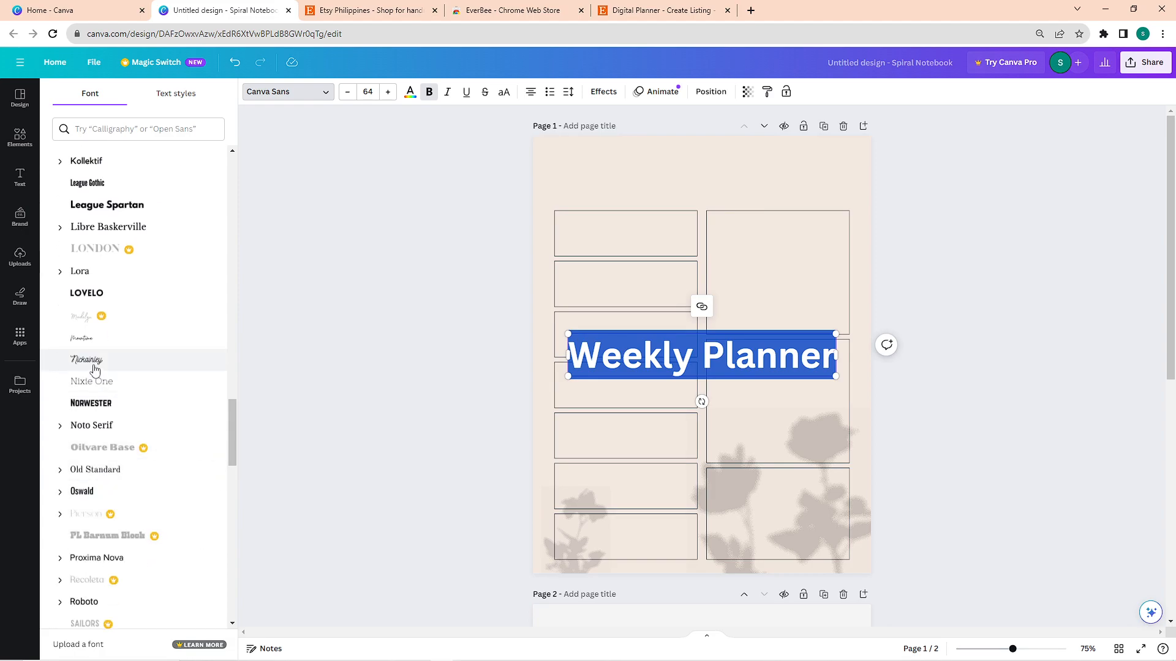
click(81, 338)
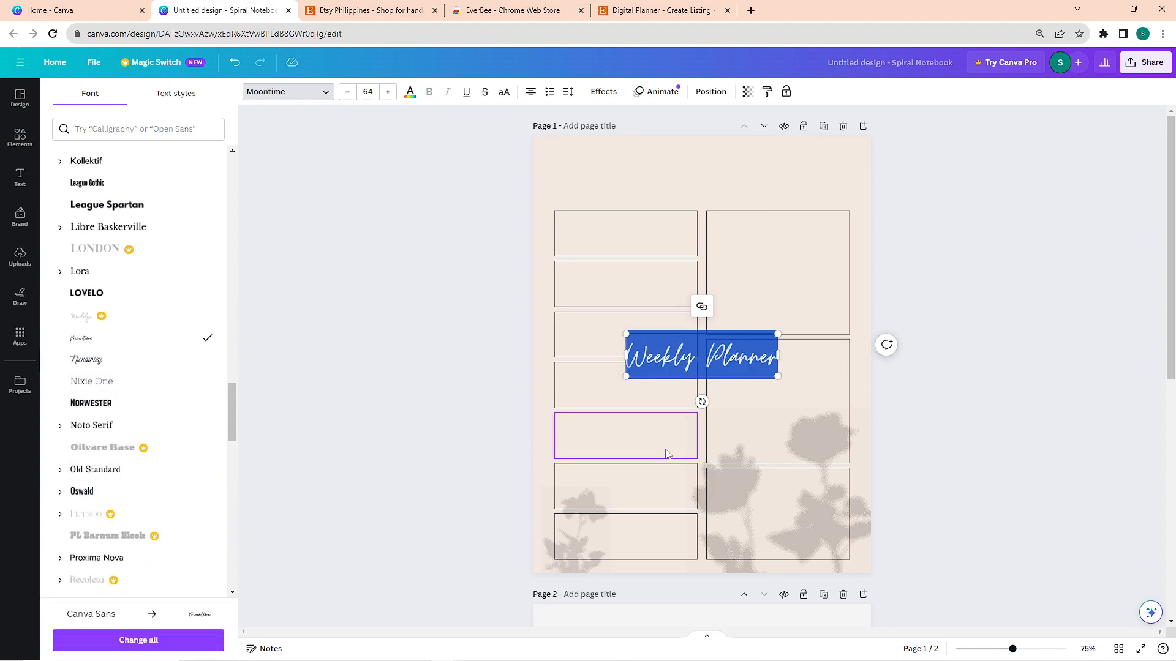
click(723, 356)
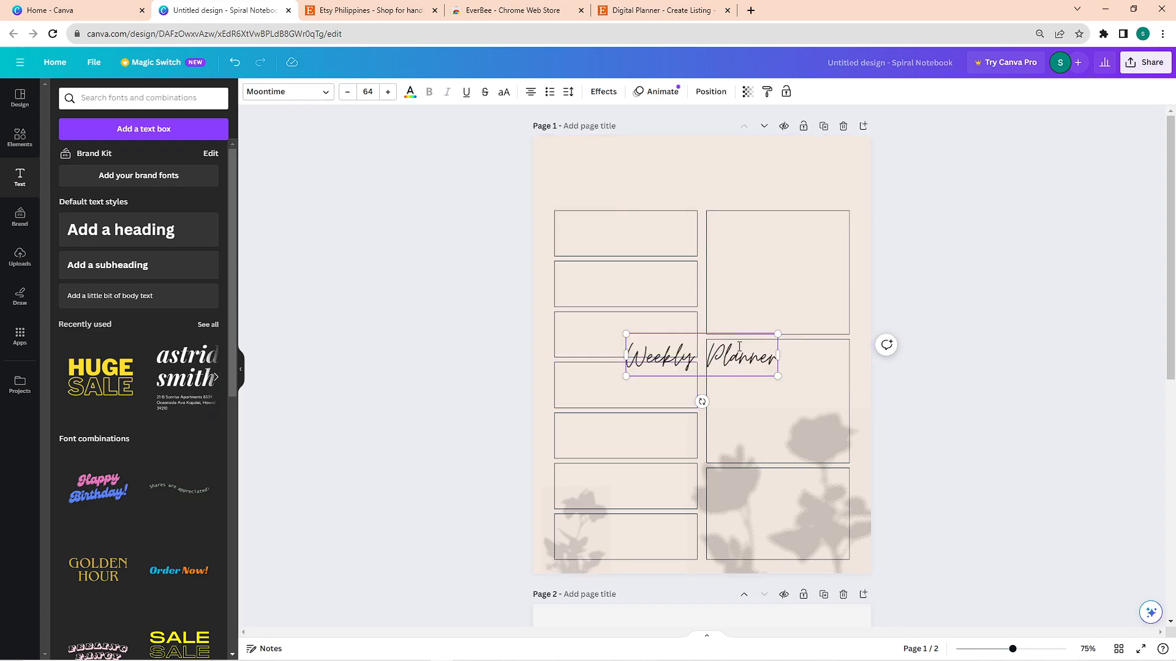
Move the "Weekly Planner" title into the empty space above the boxes and check its font in the font list
click(683, 203)
click(695, 362)
drag(710, 368, 705, 183)
click(297, 91)
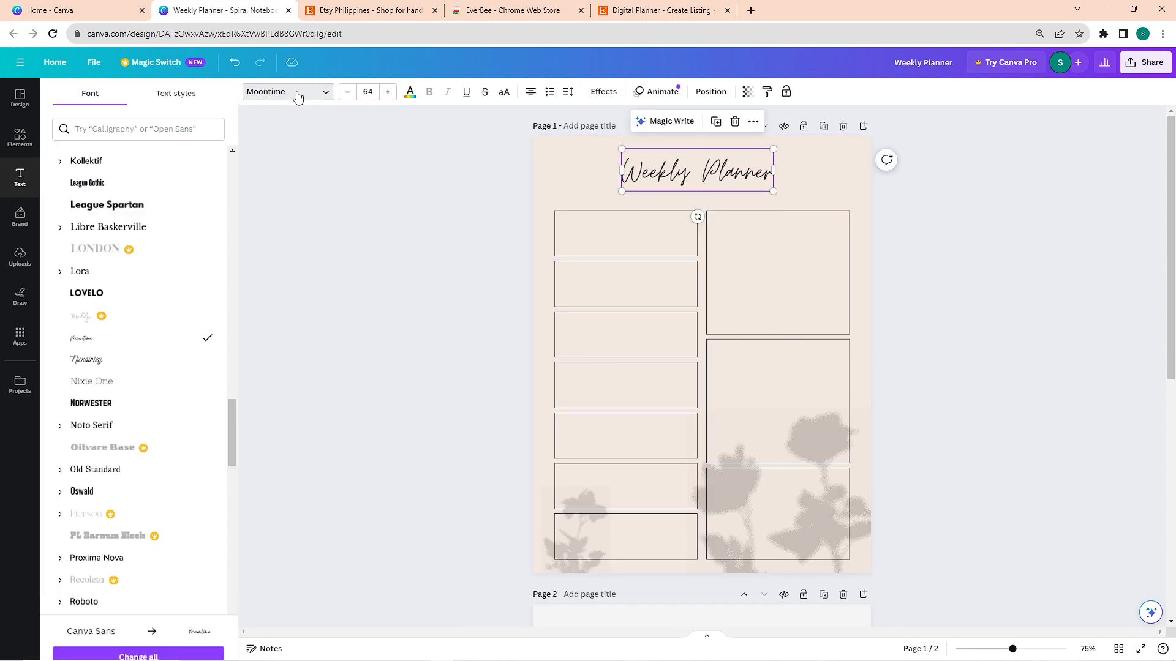
scroll(132, 278, up, 1)
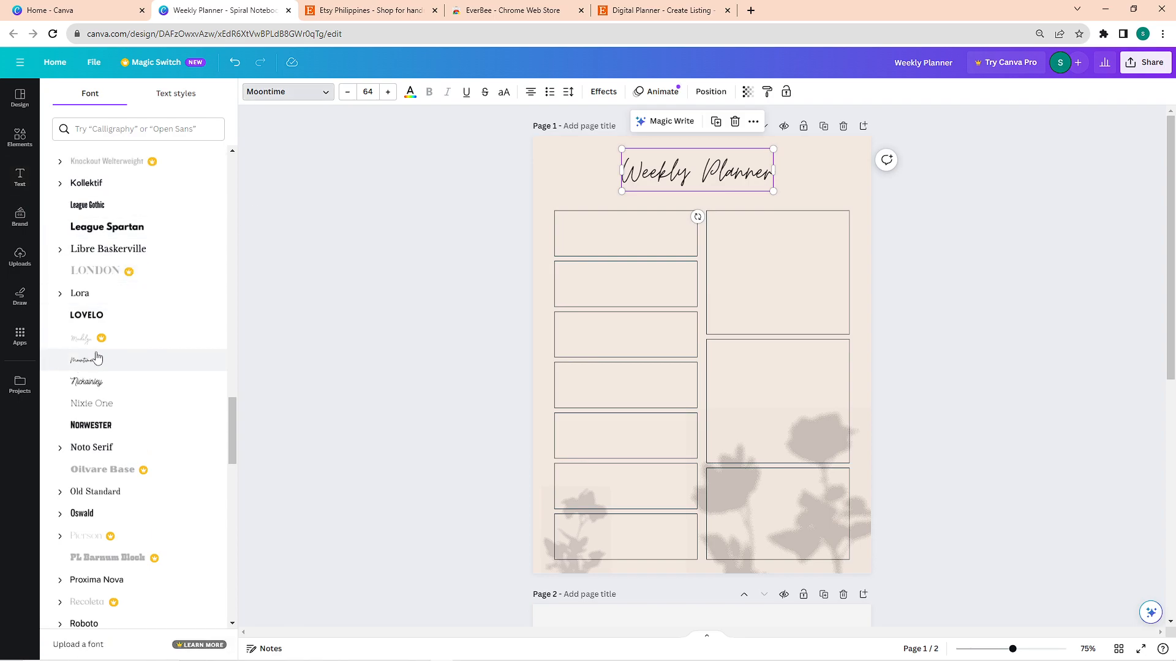
click(320, 434)
click(662, 189)
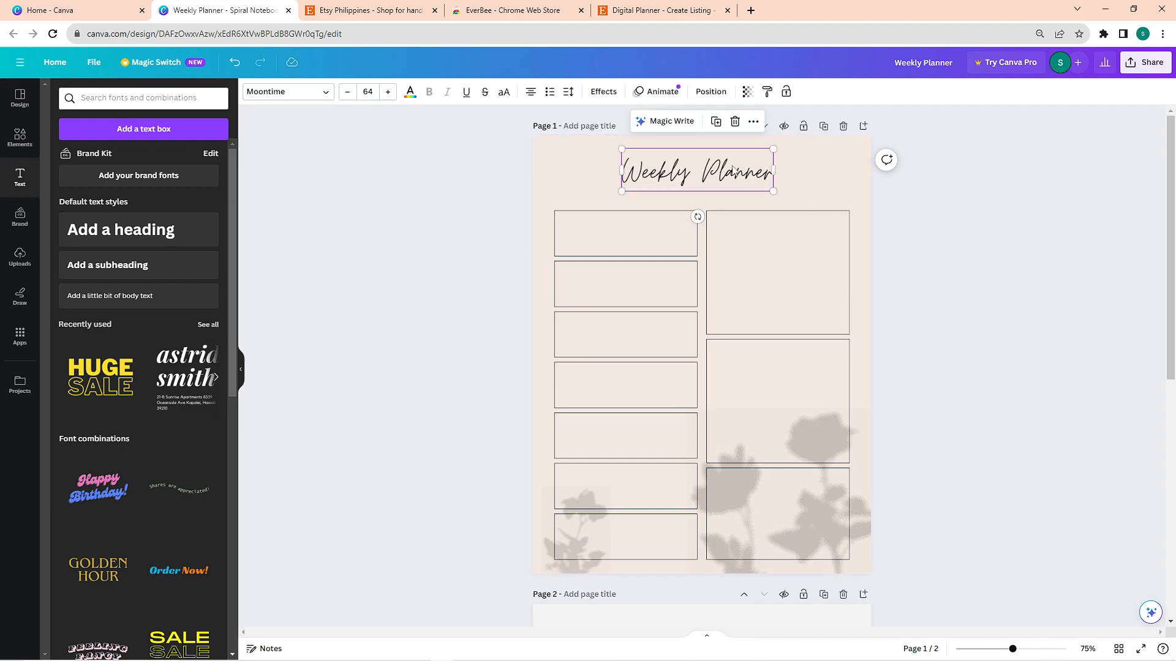
Apply the Shadow text effect to the "Weekly Planner" title, adjust its offset, and nudge the title slightly lower
click(614, 95)
click(130, 160)
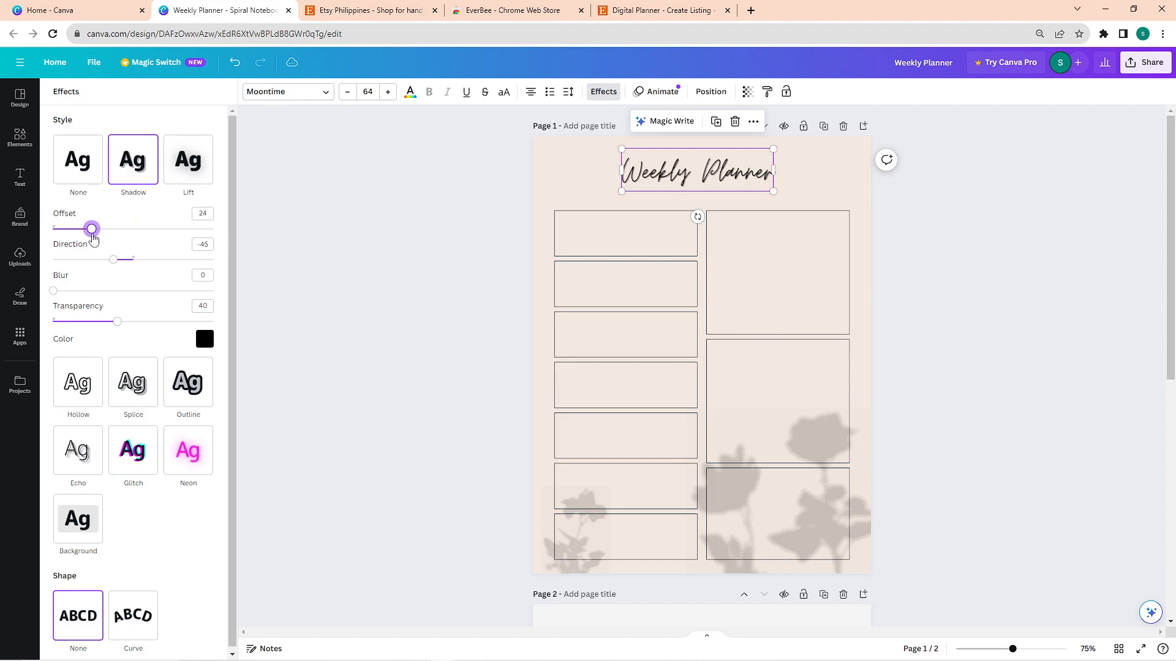
click(425, 281)
click(896, 240)
click(707, 180)
drag(709, 183, 706, 190)
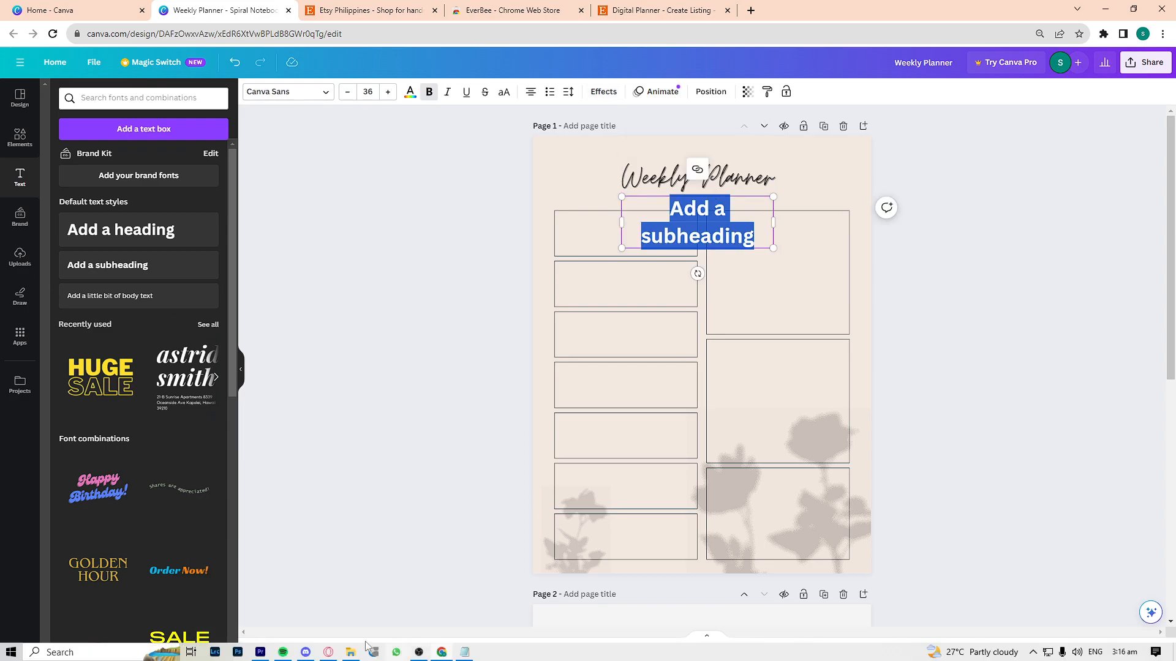
Create vertical day labels SUN, MON, TUE, WED, THU, FRI and SAT, one at the left edge of each daily box
click(803, 307)
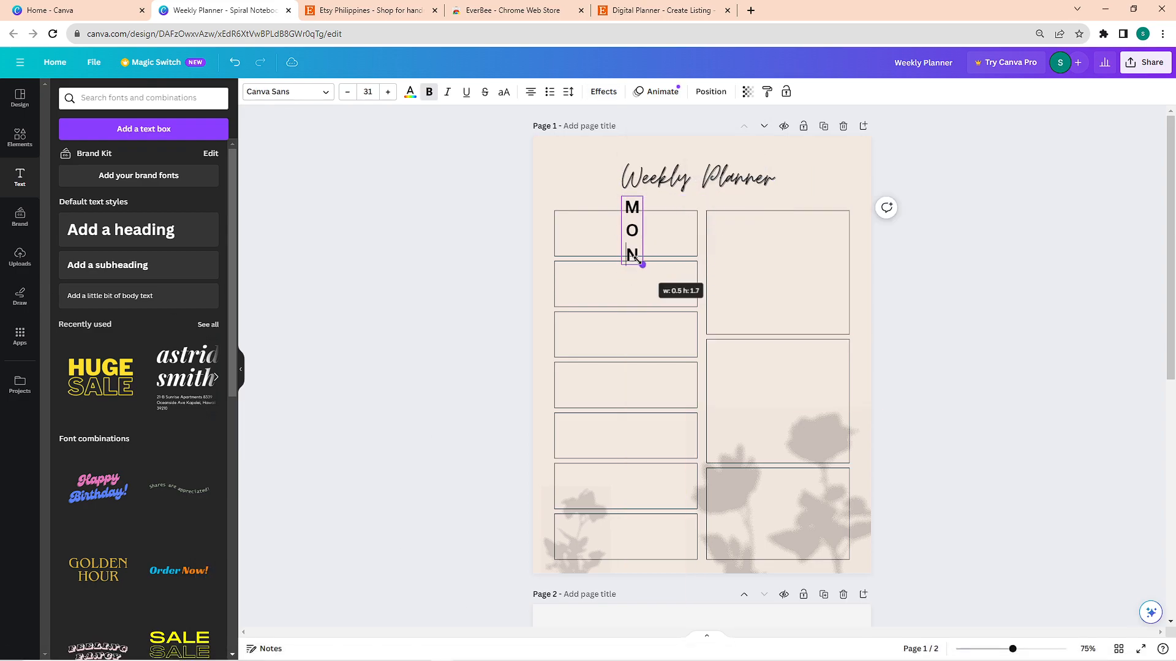
drag(631, 220, 569, 277)
text(SUN)
drag(576, 324, 575, 426)
text(TUEWED)
drag(575, 426, 574, 578)
text(THU)
double_click(566, 487)
text(FRI)
double_click(565, 533)
text(SATr)
Add a narrow gray-beige rectangle behind each day label at the left end of every daily box
drag(715, 342, 618, 248)
click(566, 234)
drag(656, 262, 576, 589)
scroll(586, 205, up, 5)
click(395, 165)
click(504, 165)
click(343, 92)
key(ctrl+z)
click(378, 200)
scroll(433, 200, down, 5)
shift+click(566, 234)
shift+click(565, 284)
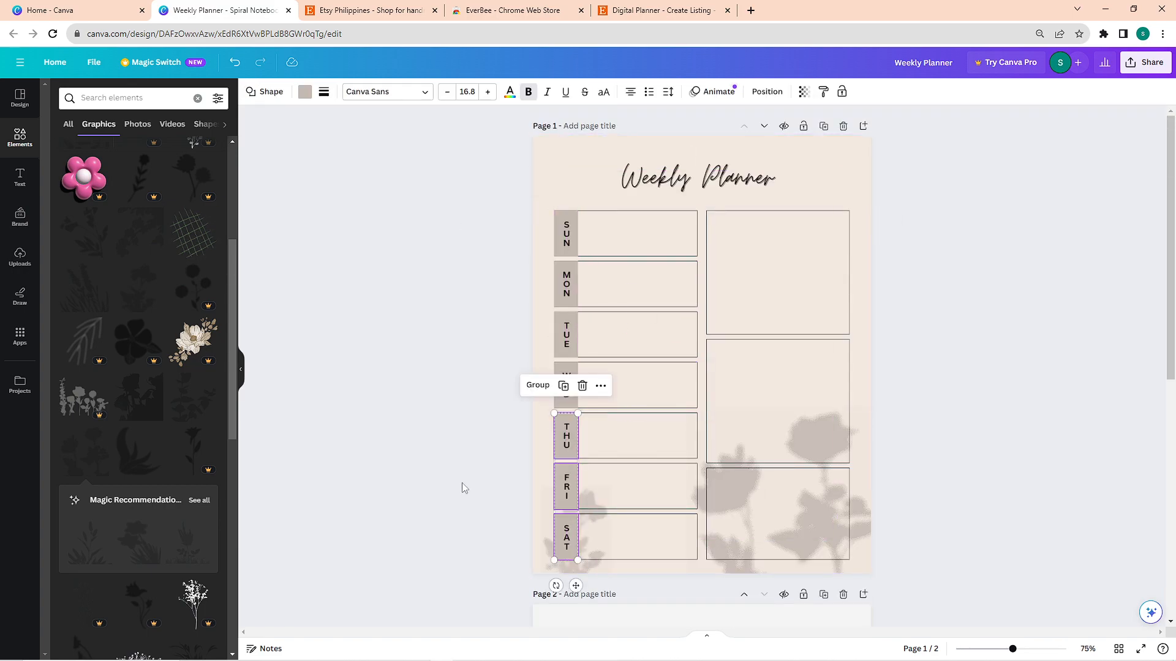
Build a "PRIORITY LIST" heading on a gray-beige strip across the top of the first large box, using duplicates of the day label elements
click(1005, 357)
key(ctrl+plus)
key(ctrl+plus)
key(ctrl+plus)
scroll(1015, 357, down, 3)
scroll(1015, 357, up, 2)
click(836, 268)
double_click(590, 224)
key(ctrl+d)
drag(602, 263, 927, 224)
text(PRIORITY LIST)
click(590, 244)
key(ctrl+d)
click(1066, 109)
Copy the heading strip to the other two large boxes and retitle the copies "GOALS FOR THE WEEK" and "notes:"
shift+click(829, 207)
drag(829, 207, 829, 359)
double_click(858, 357)
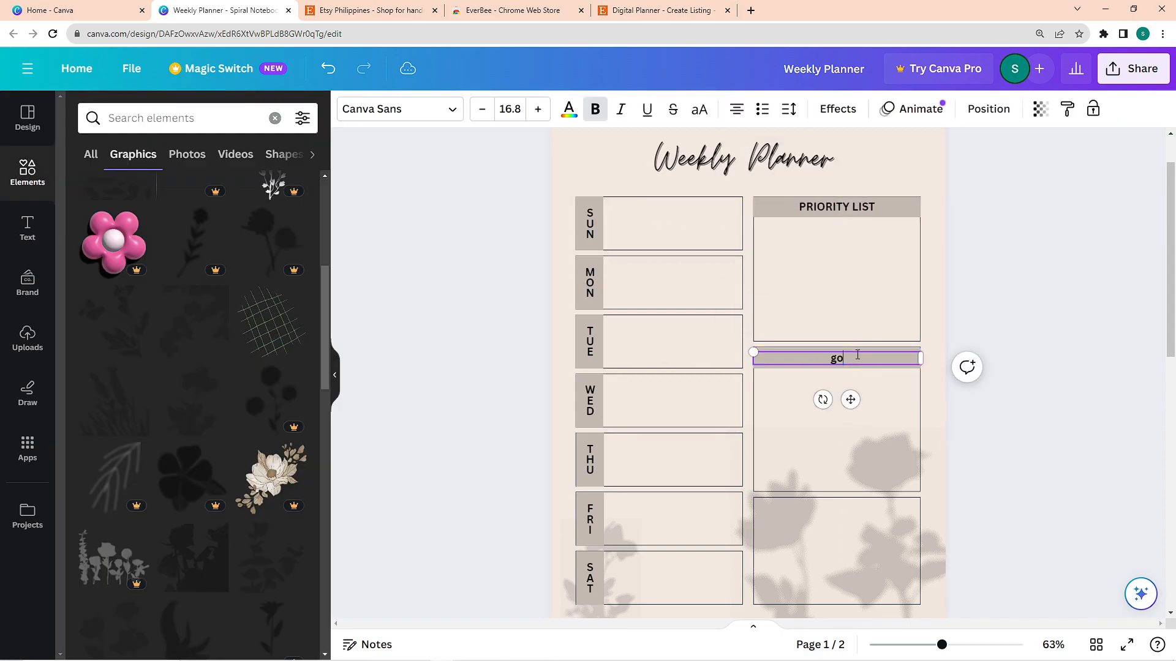
text(GOALS FOR THE WEEK)
scroll(858, 356, down, 2)
click(899, 237)
drag(898, 237, 899, 386)
double_click(876, 387)
text(notes:)
Open the text color options for the selected day labels and section headings
scroll(876, 386, up, 3)
click(569, 109)
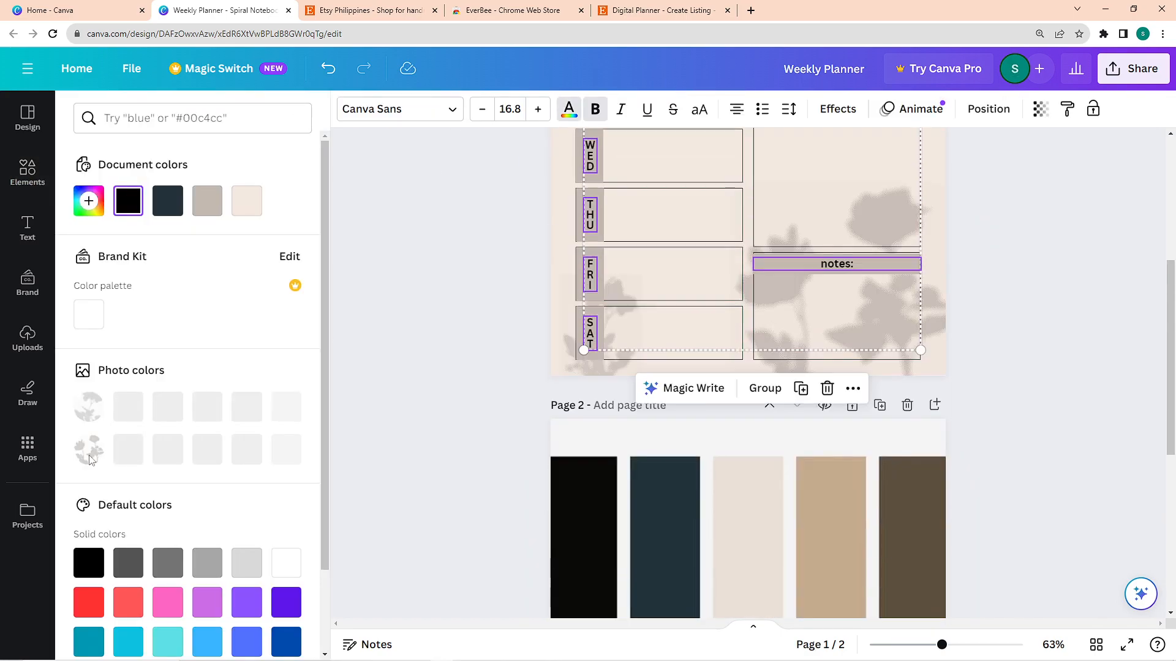
click(1041, 318)
scroll(748, 306, down, 2)
click(667, 186)
scroll(748, 276, up, 2)
click(918, 275)
click(795, 294)
Select the section headings and day labels on page 1 together for restyling their text
scroll(816, 276, up, 4)
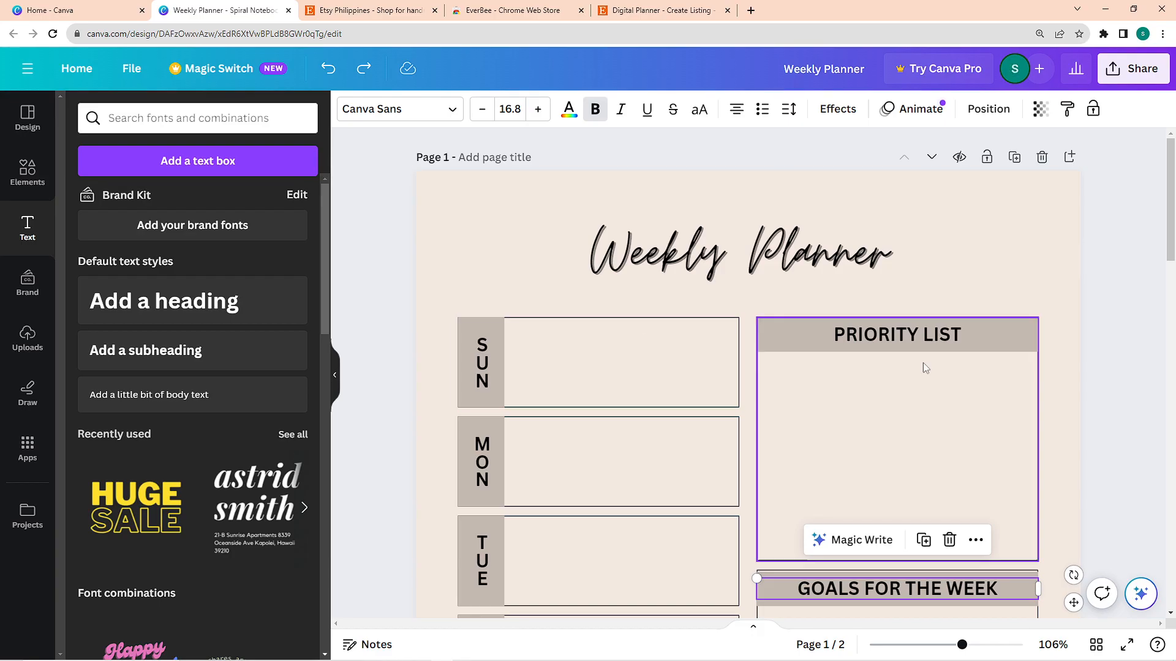
shift+click(898, 331)
shift+click(482, 561)
scroll(482, 490, down, 7)
shift+click(482, 231)
shift+click(482, 330)
shift+click(480, 414)
scroll(496, 464, down, 5)
click(496, 464)
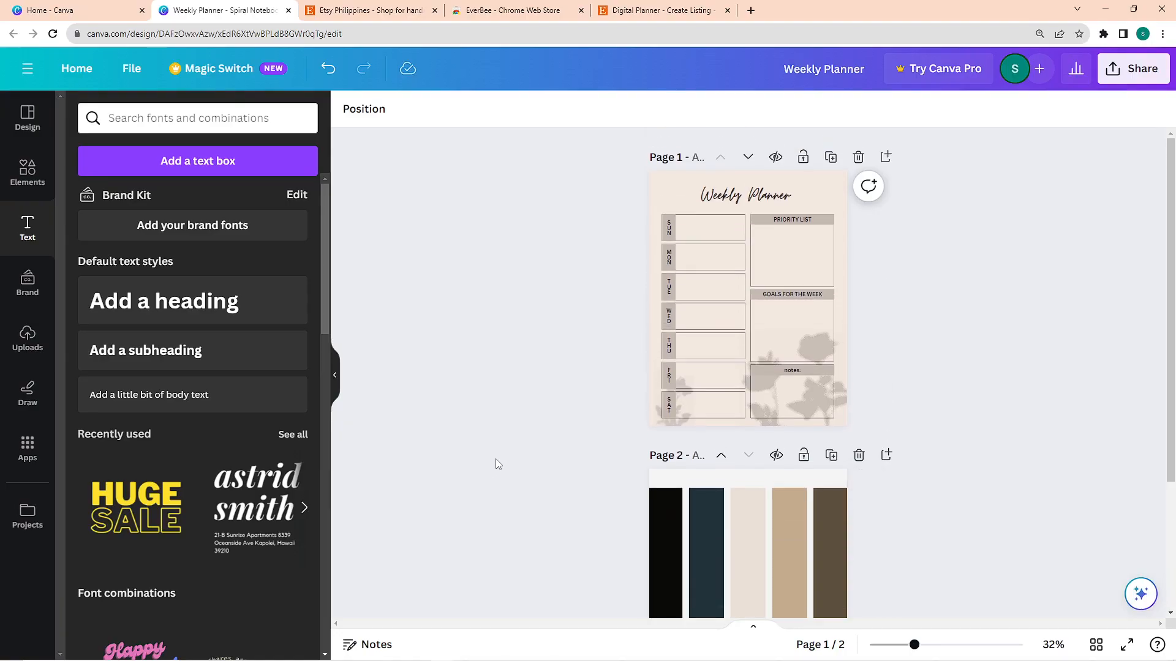
Search the element graphics for "motivational"
click(41, 181)
click(204, 117)
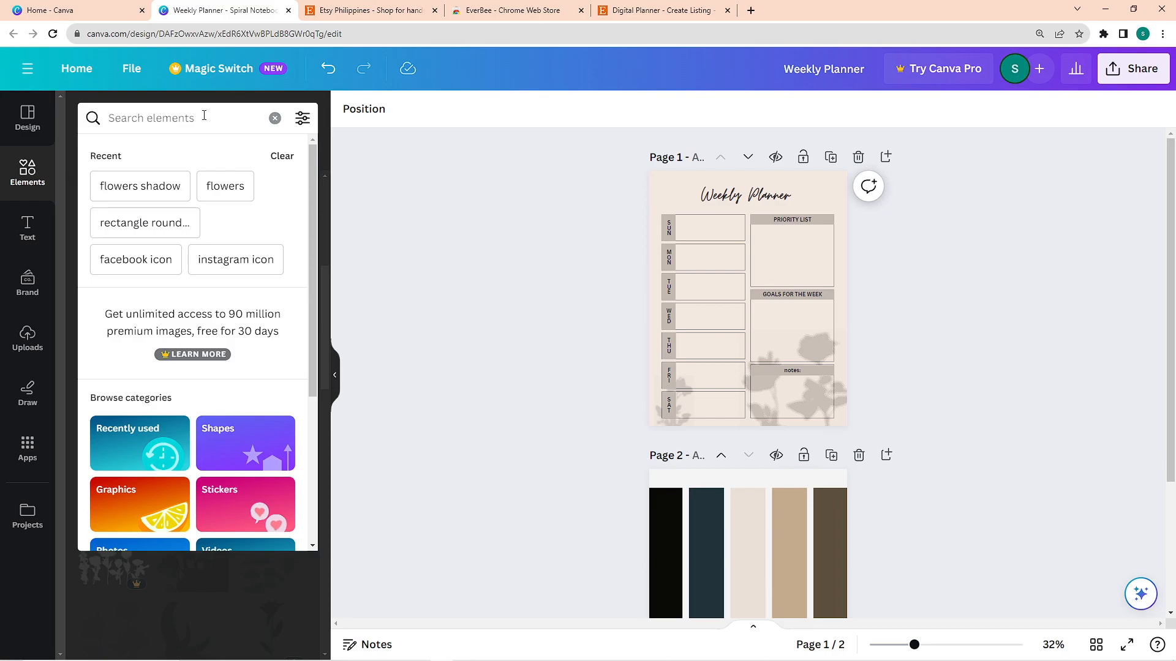
text(motivational)
key(Return)
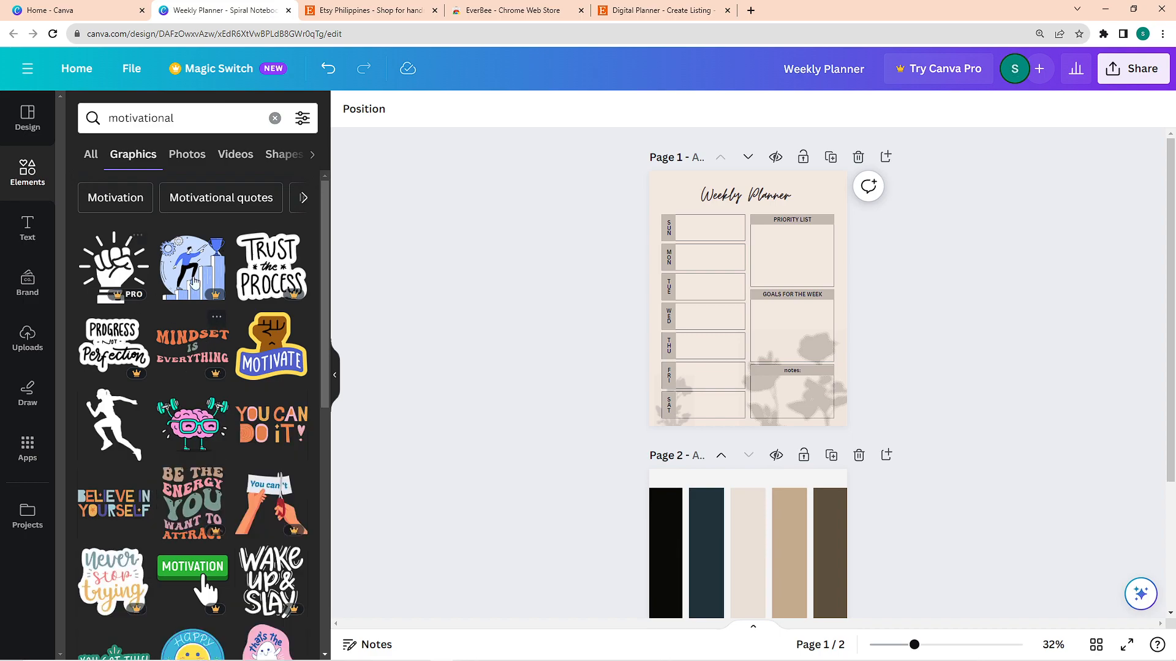
Try the "Trust the Process" graphic at a smaller size on page 1 and remove it from the planner
click(271, 265)
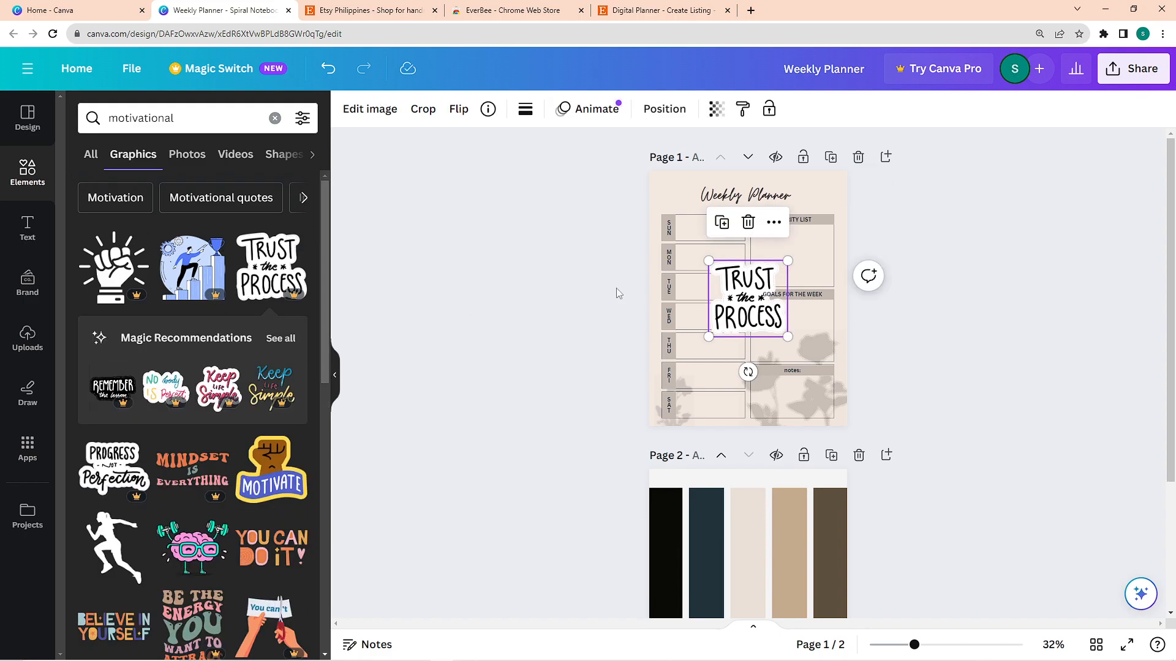
drag(788, 336, 828, 298)
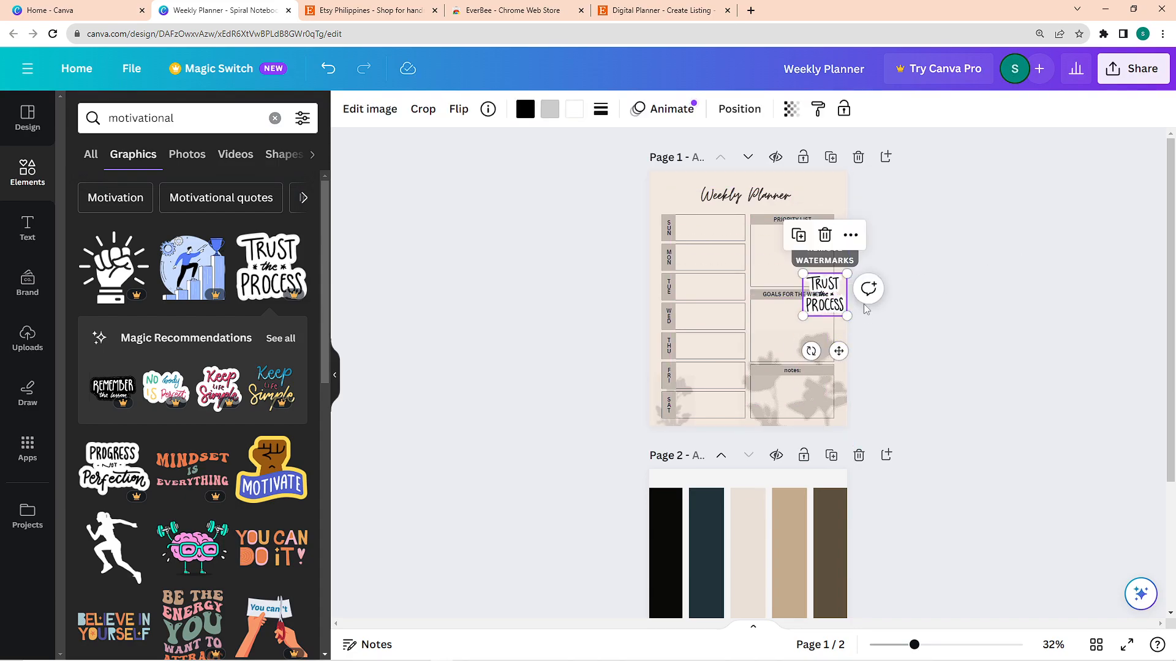
click(825, 235)
Download all pages of the weekly planner design with PDF Standard as the file type
click(1133, 68)
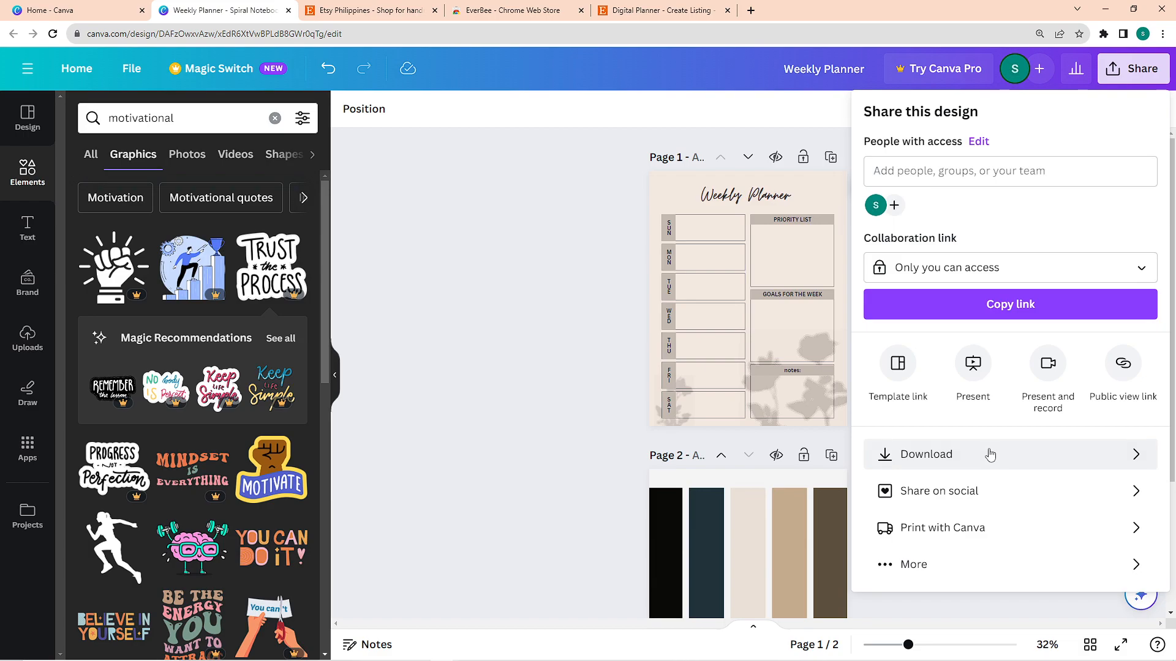
click(998, 452)
click(969, 184)
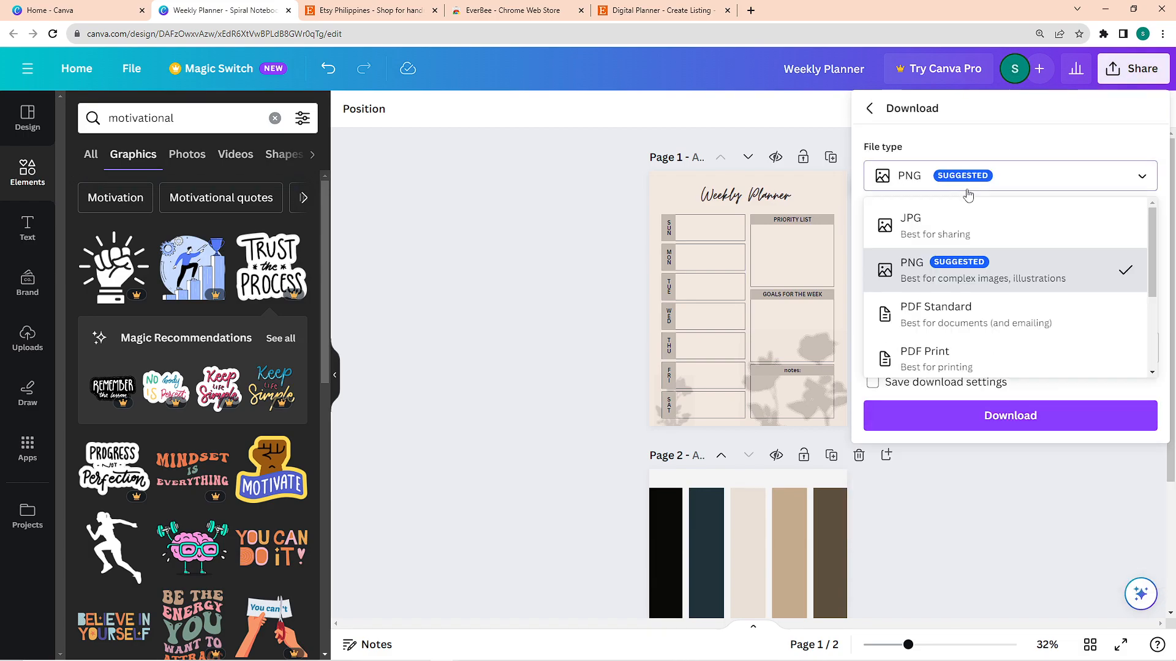
click(953, 307)
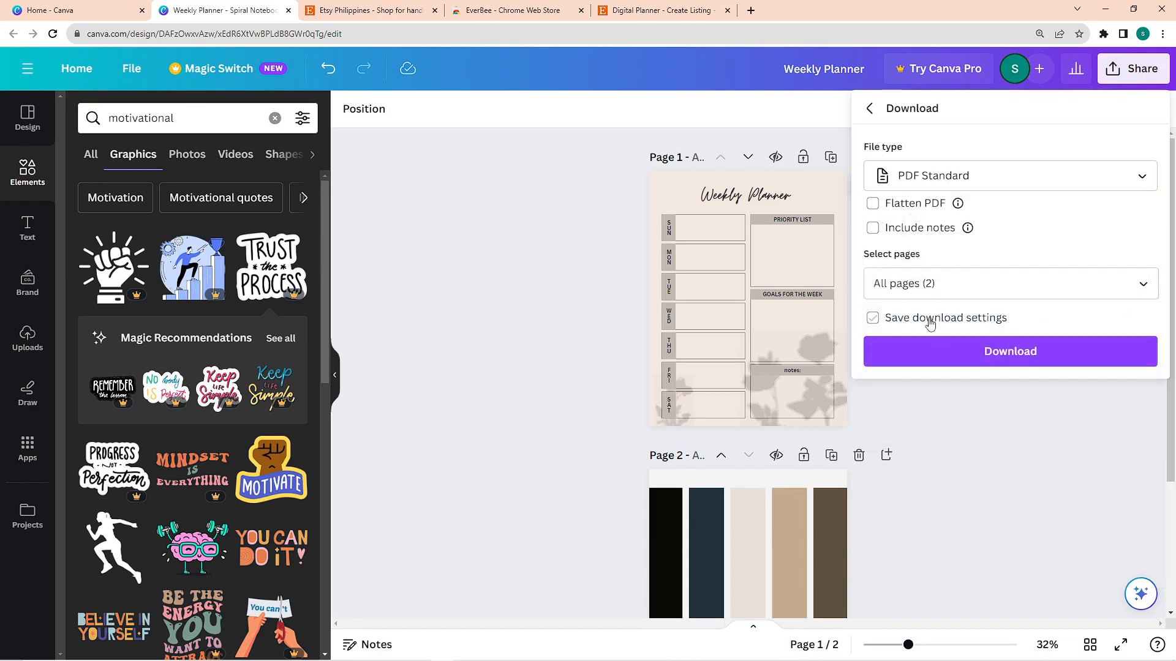
click(988, 180)
click(979, 352)
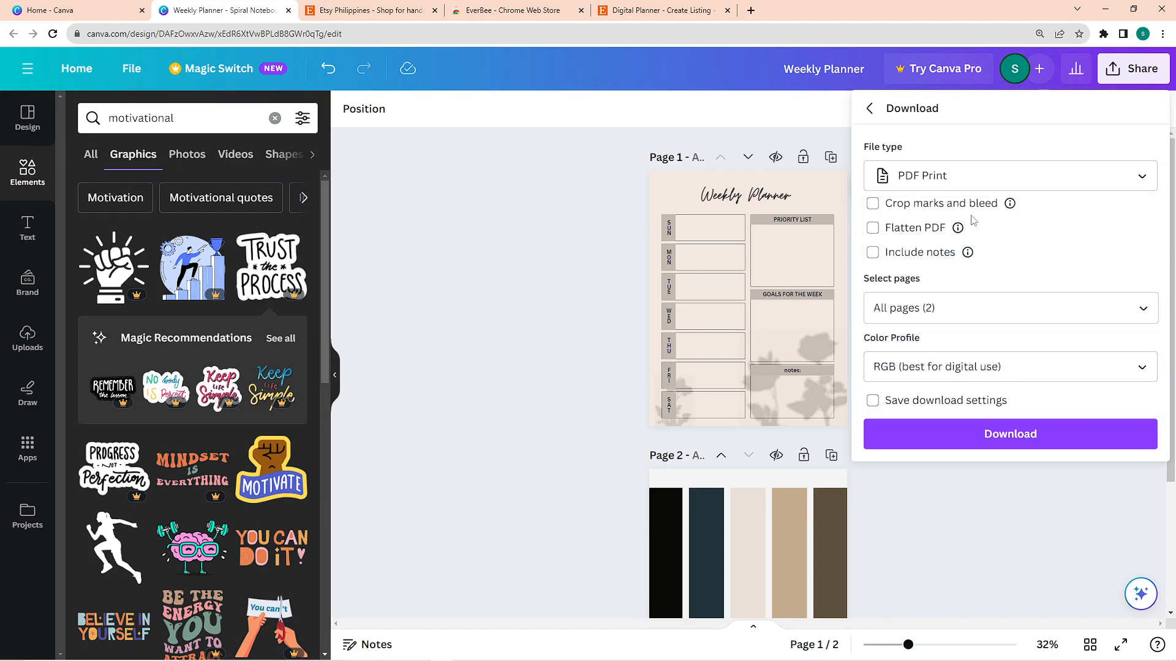
click(958, 176)
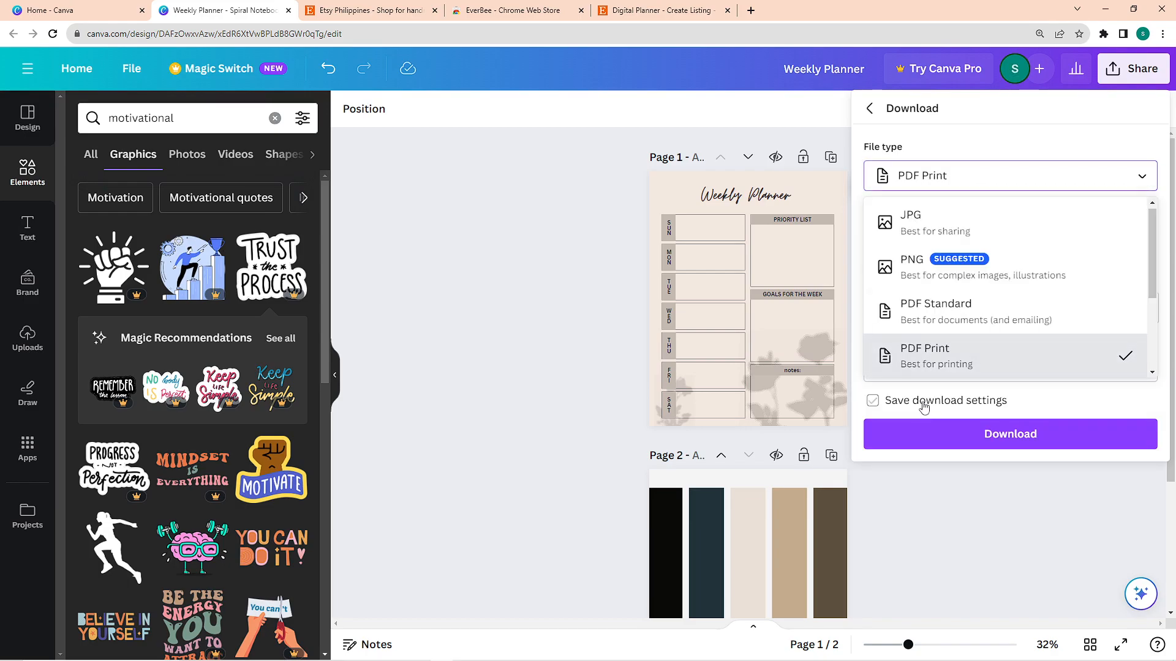
click(954, 321)
key(ctrl+minus)
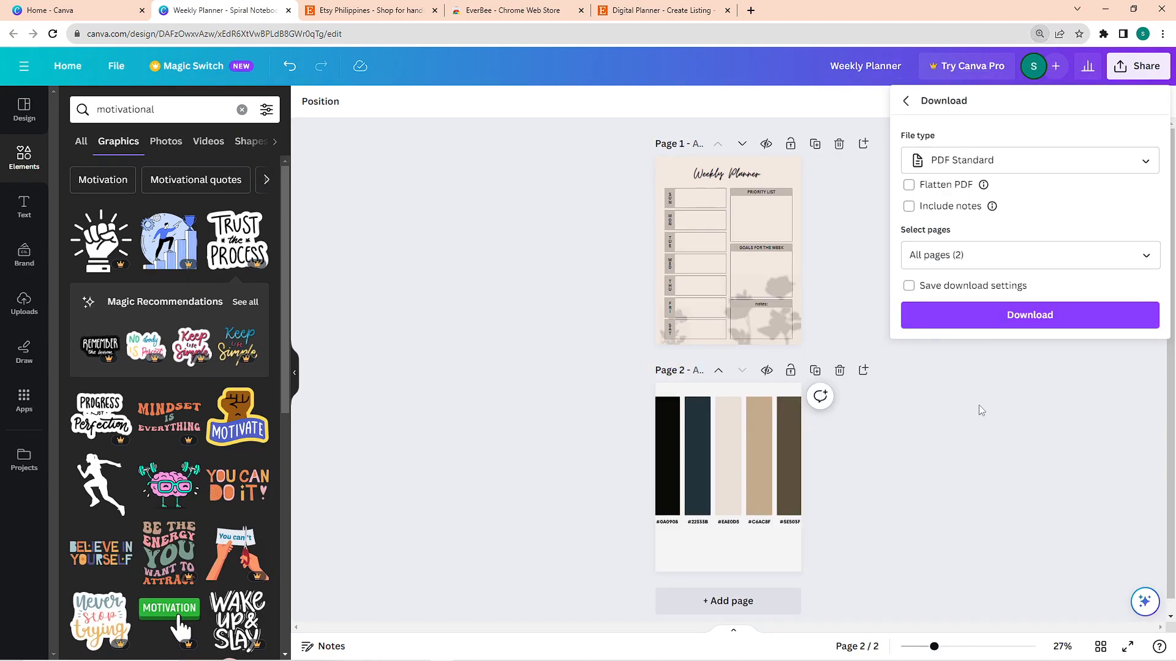
click(1004, 316)
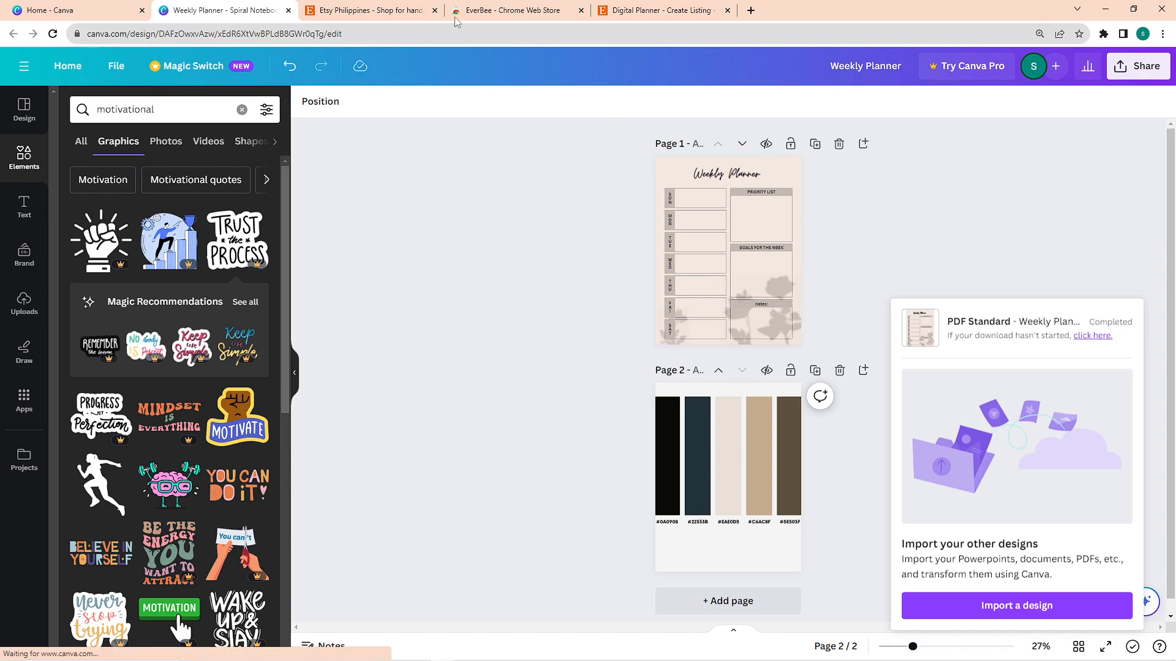
Switch to the Etsy "Create a listing" form for Digital Planner and set the listing type to Digital
click(659, 10)
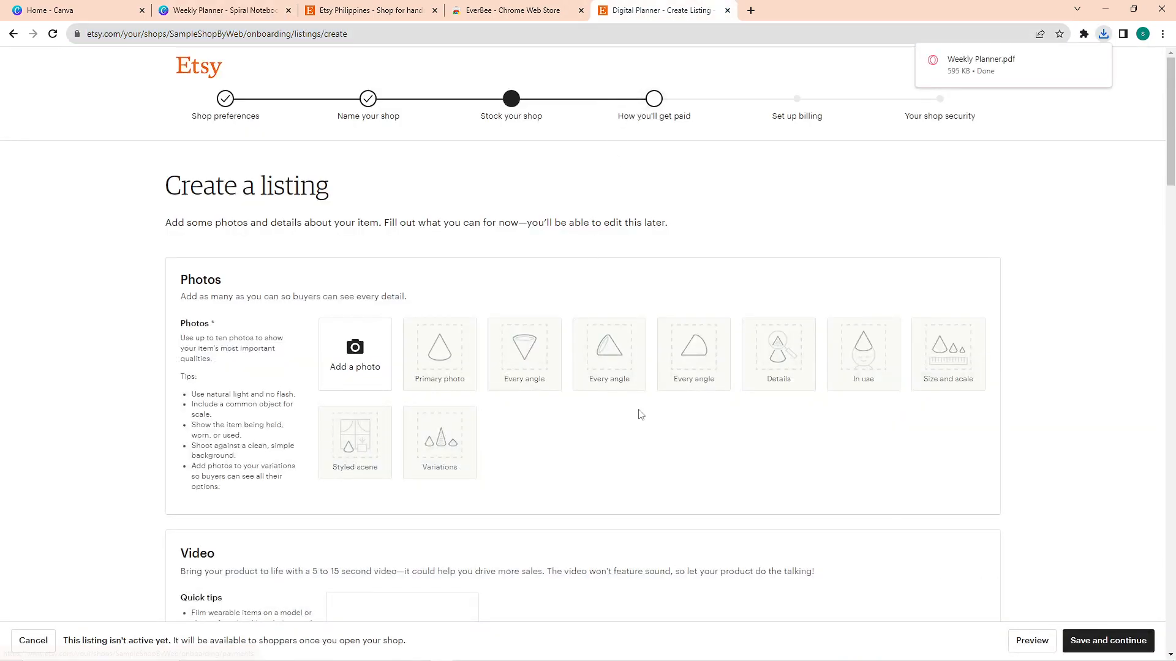
scroll(640, 415, down, 8)
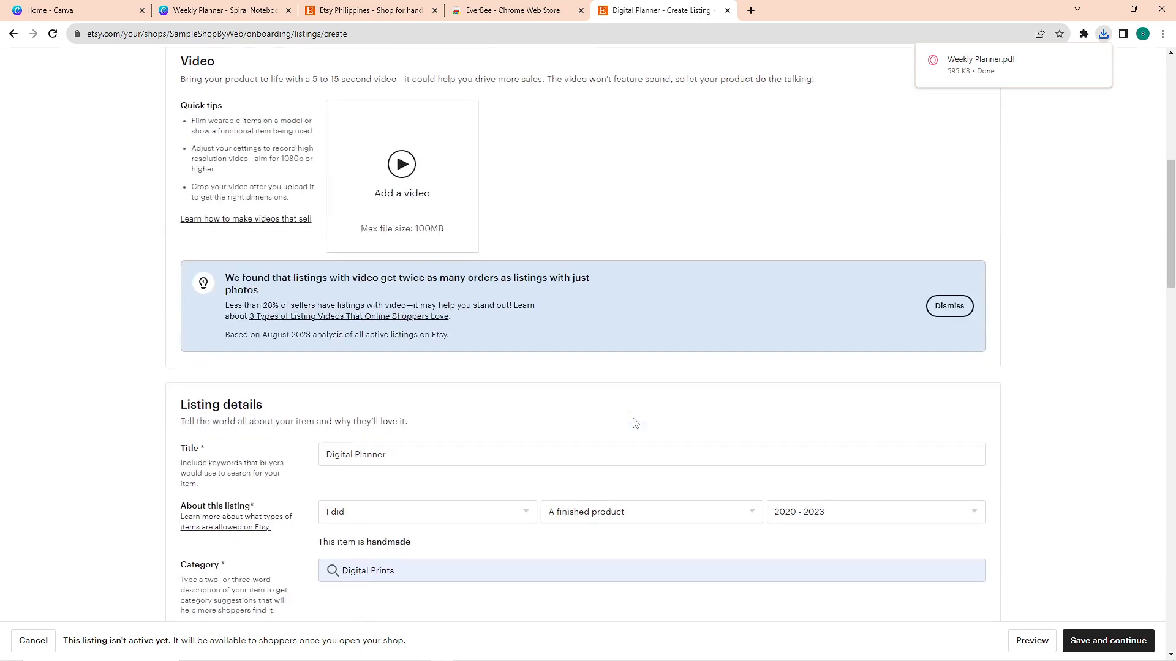
scroll(634, 423, down, 6)
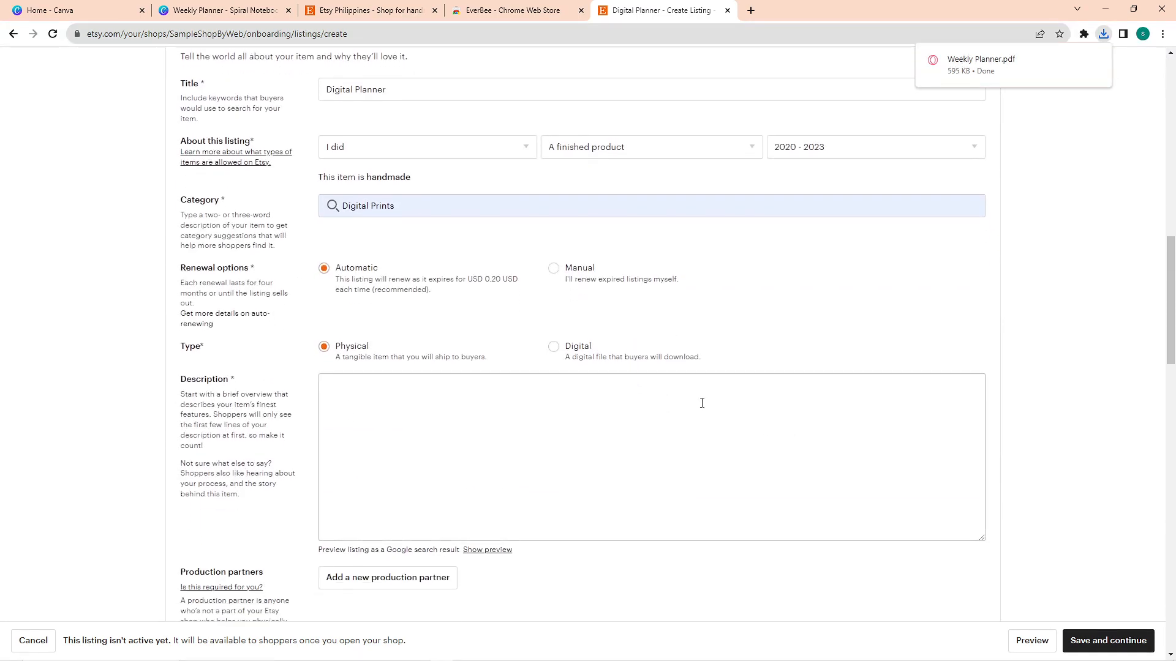
click(245, 33)
drag(188, 84, 761, 609)
click(135, 286)
drag(178, 87, 217, 120)
click(217, 120)
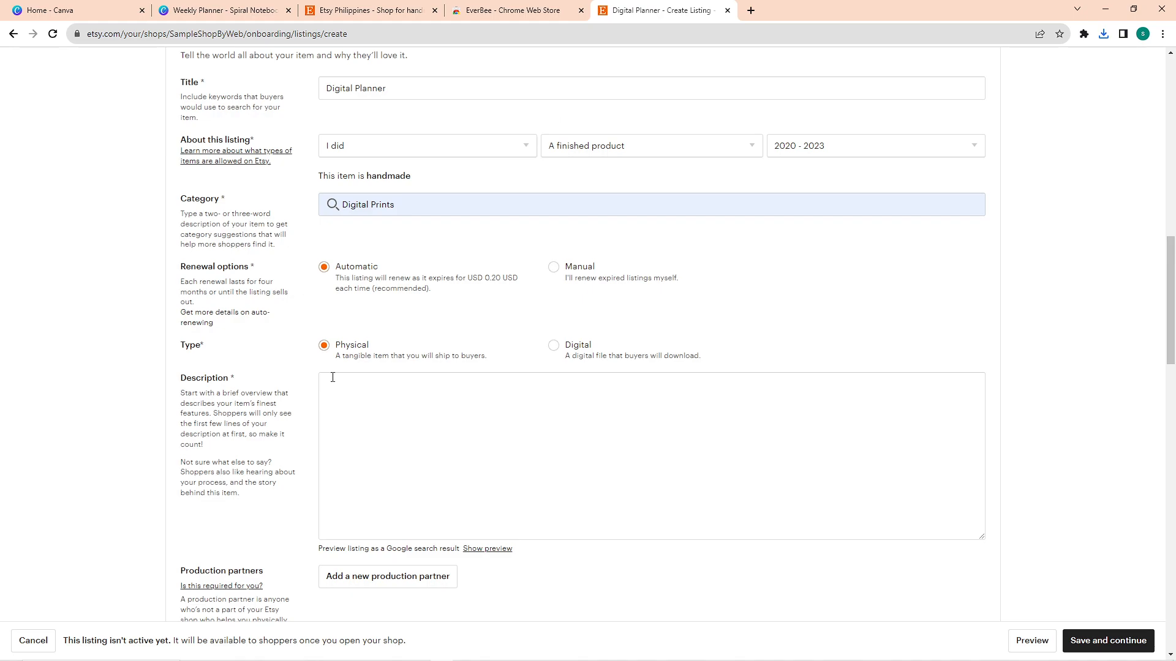
double_click(190, 347)
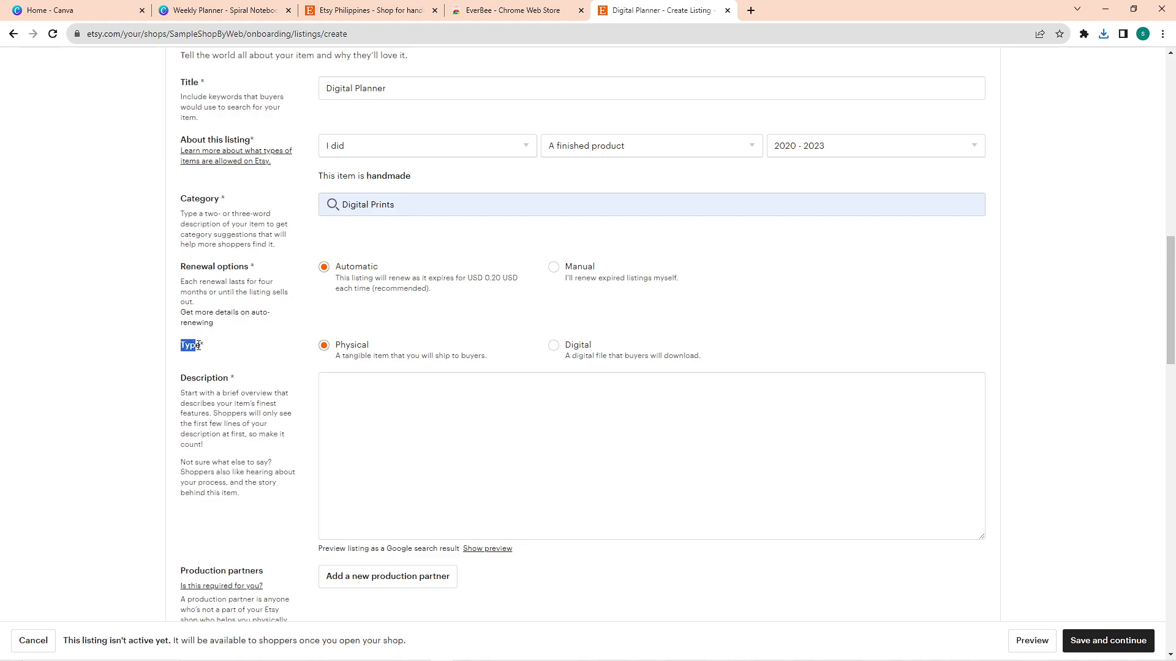
click(565, 349)
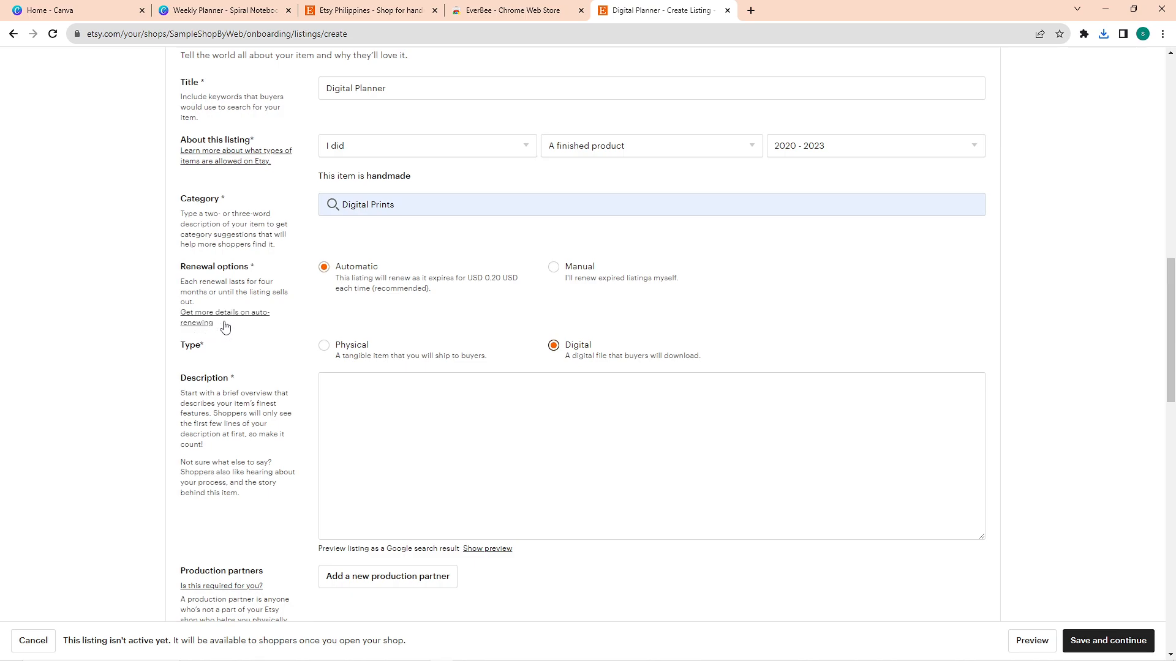
Upload the Weekly Planner file from New Volume (D:) to the listing's Digital files section
scroll(423, 415, down, 6)
scroll(435, 399, down, 10)
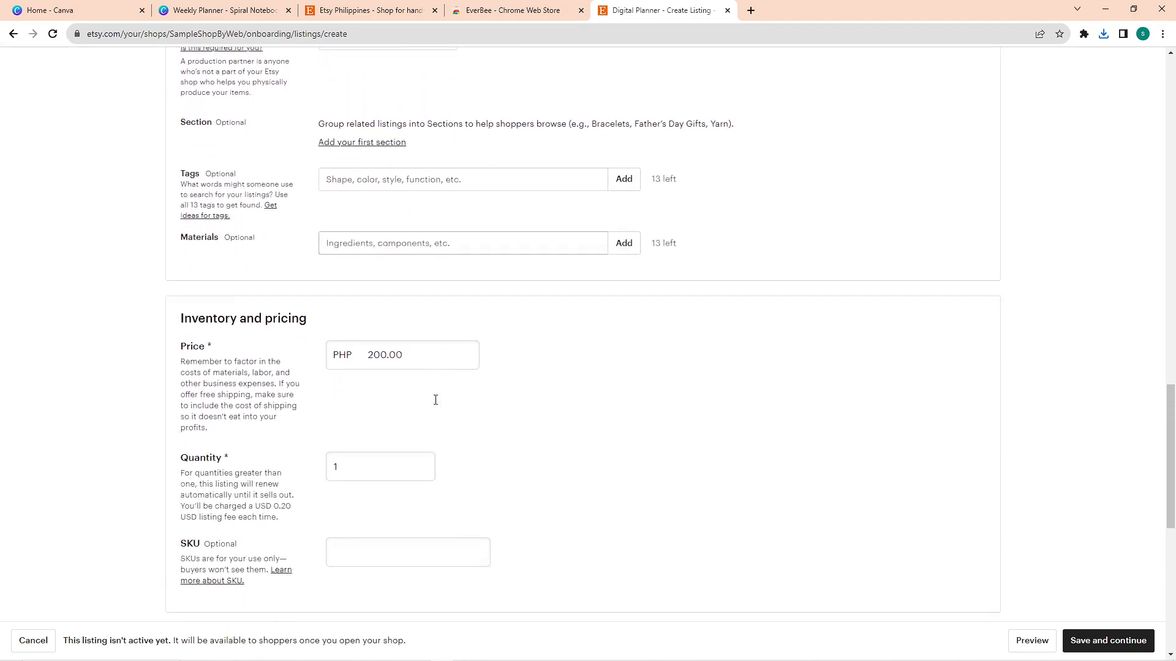
drag(180, 298, 1009, 403)
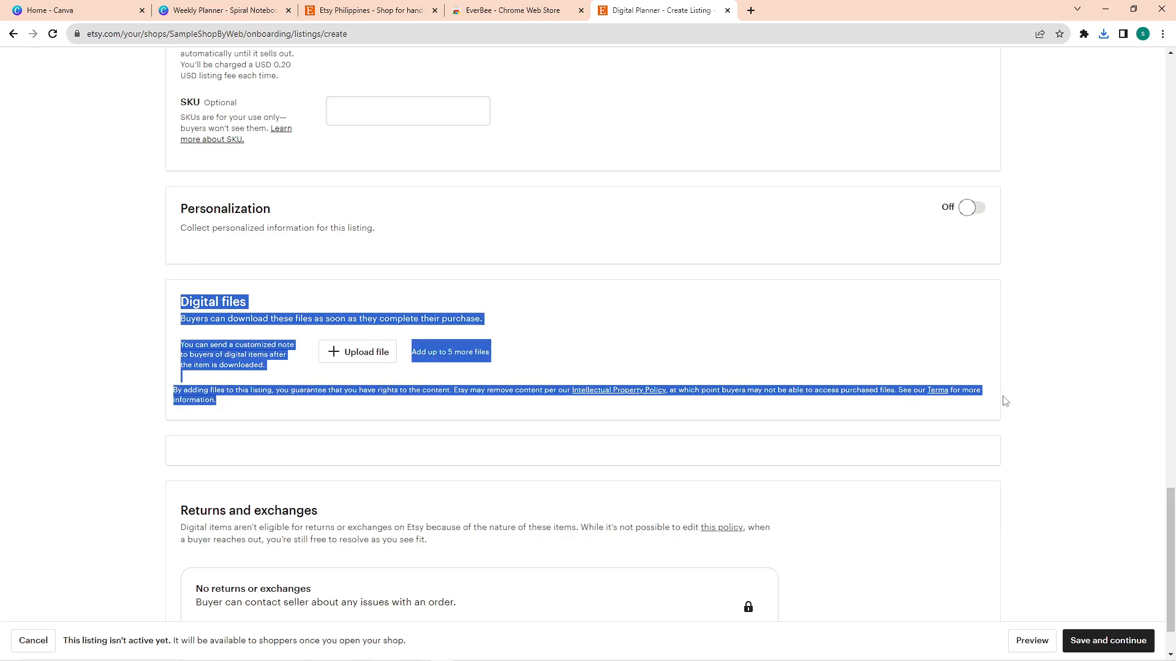
click(370, 353)
click(351, 354)
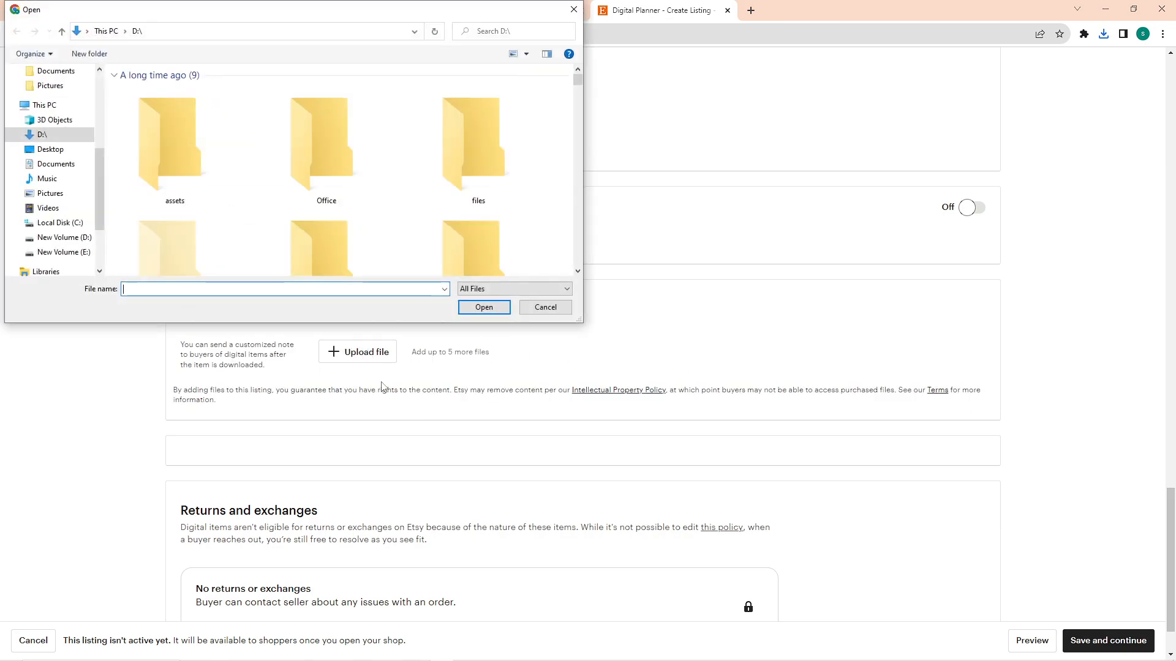
click(61, 238)
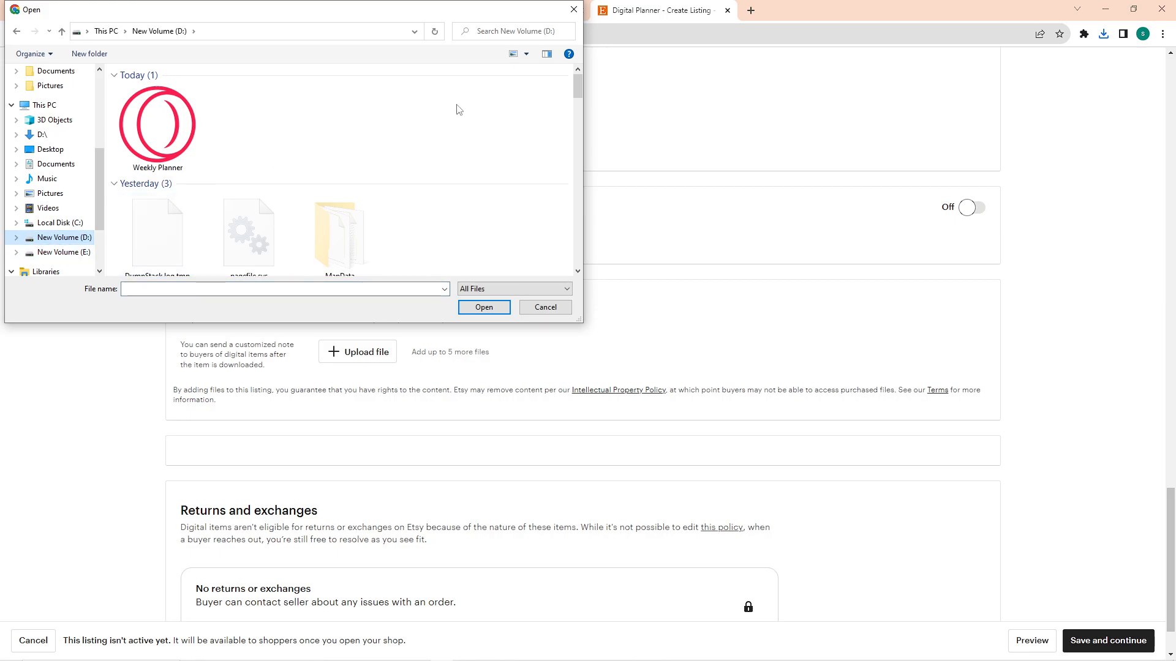
click(158, 129)
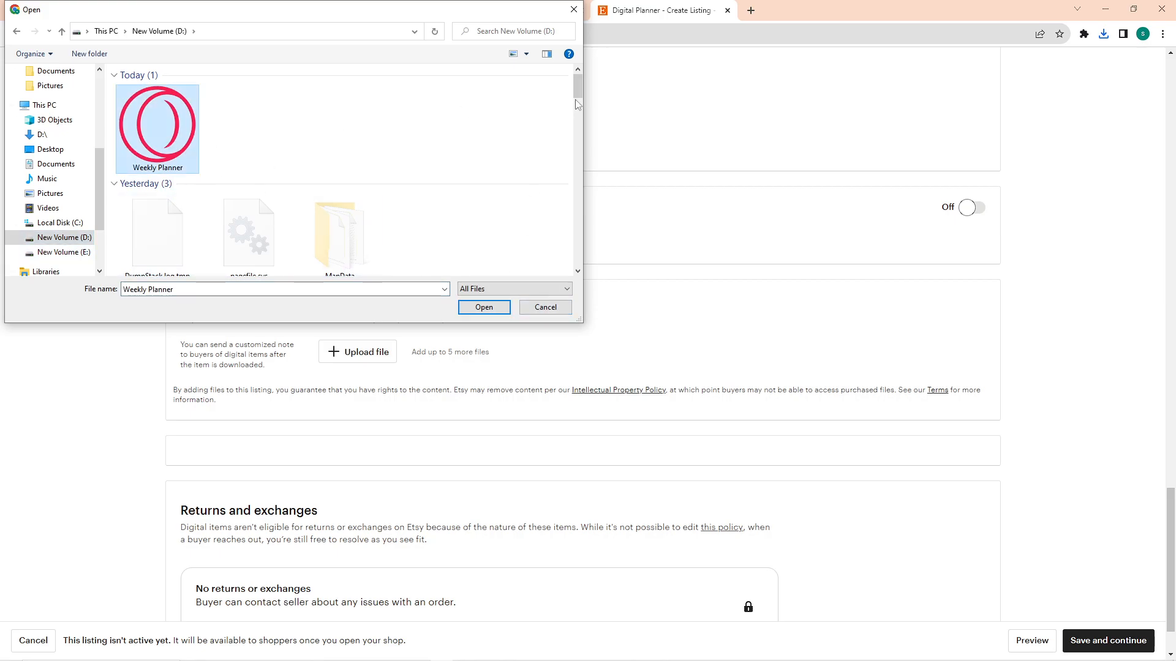
click(484, 307)
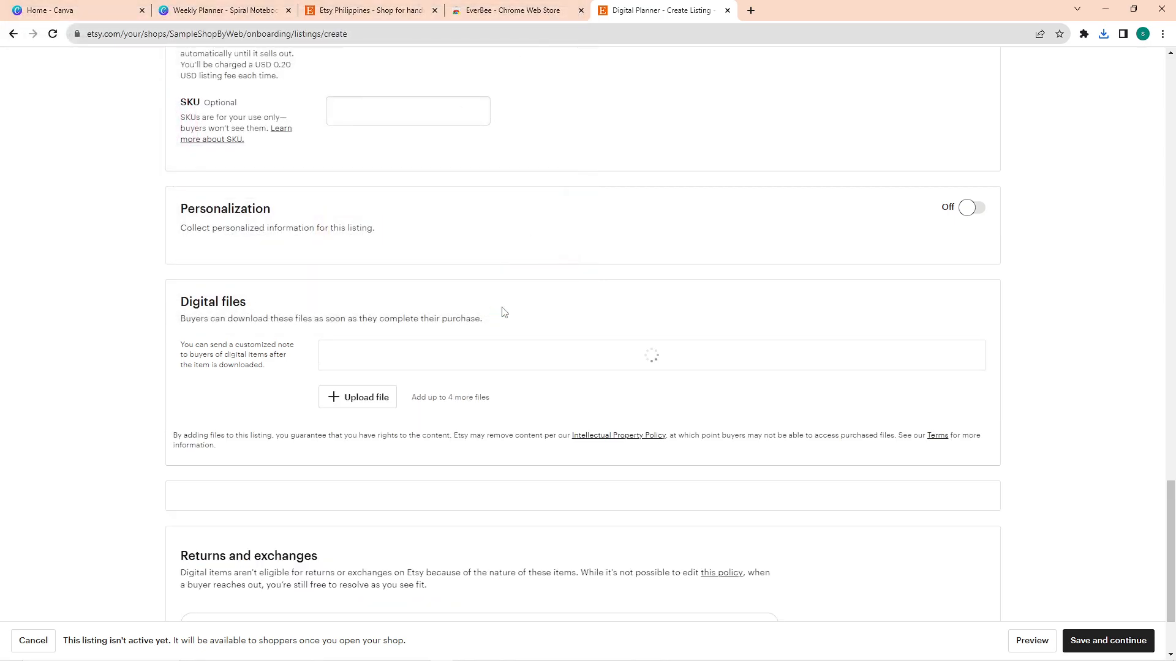